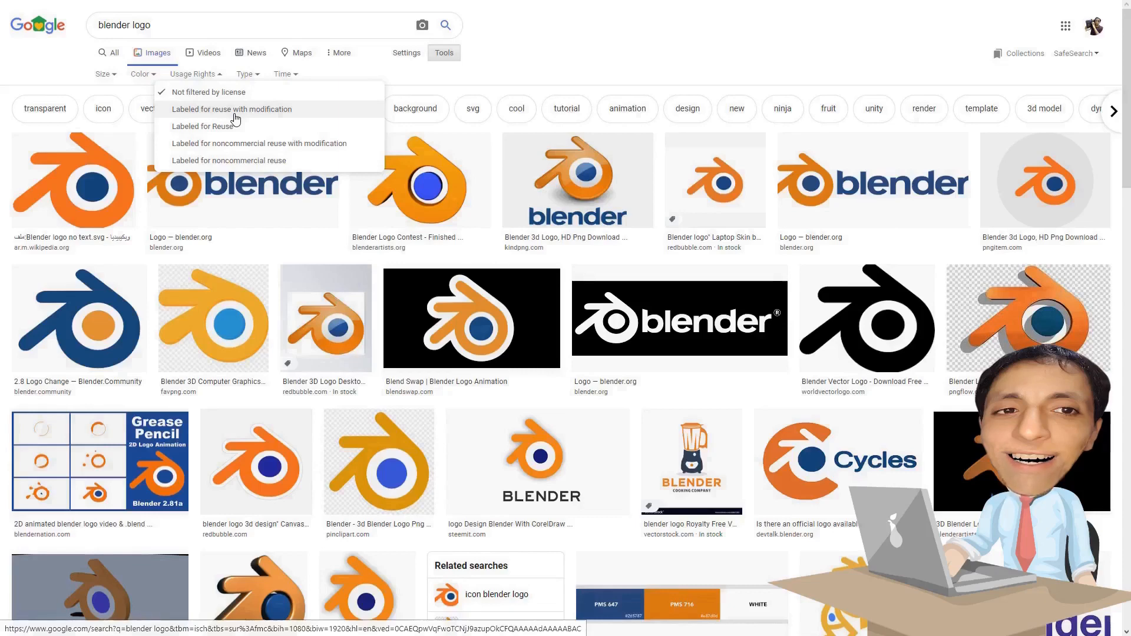
Filter the Blender logo images to those labeled for reuse with modification and review the licensing of the Wikimedia Commons file Logo Blender.svg.
click(235, 109)
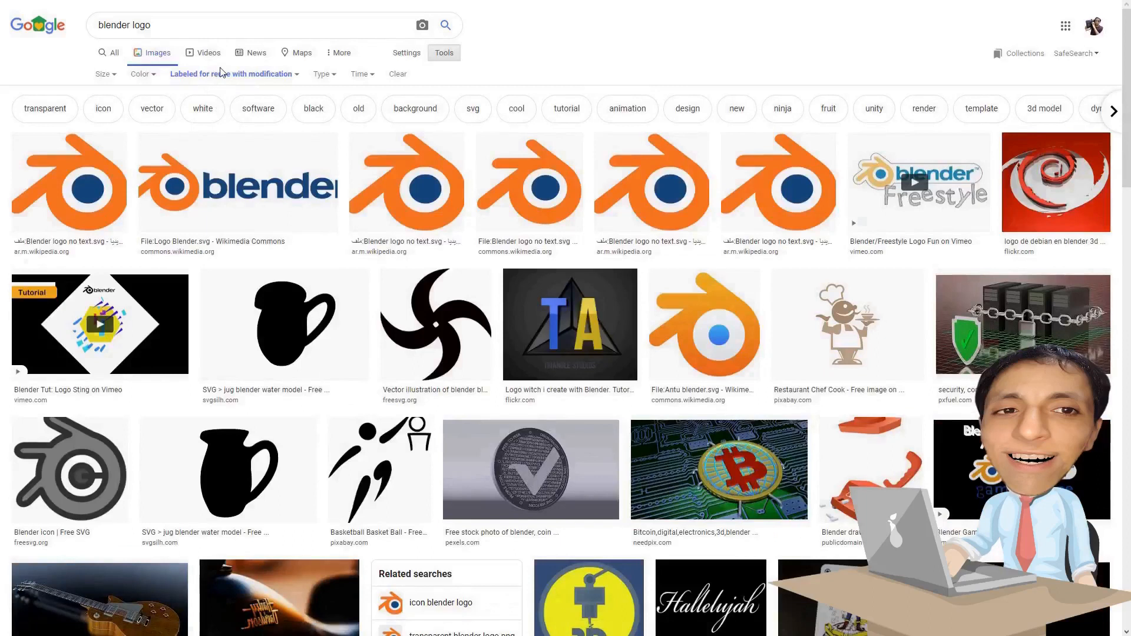
click(253, 203)
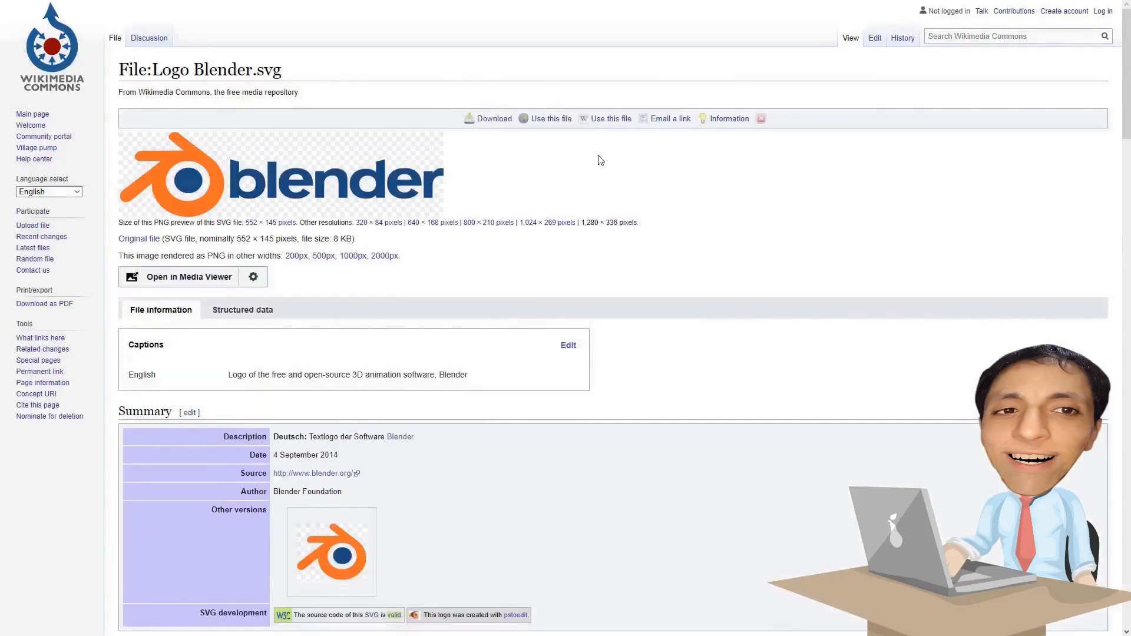
scroll(600, 160, down, 7)
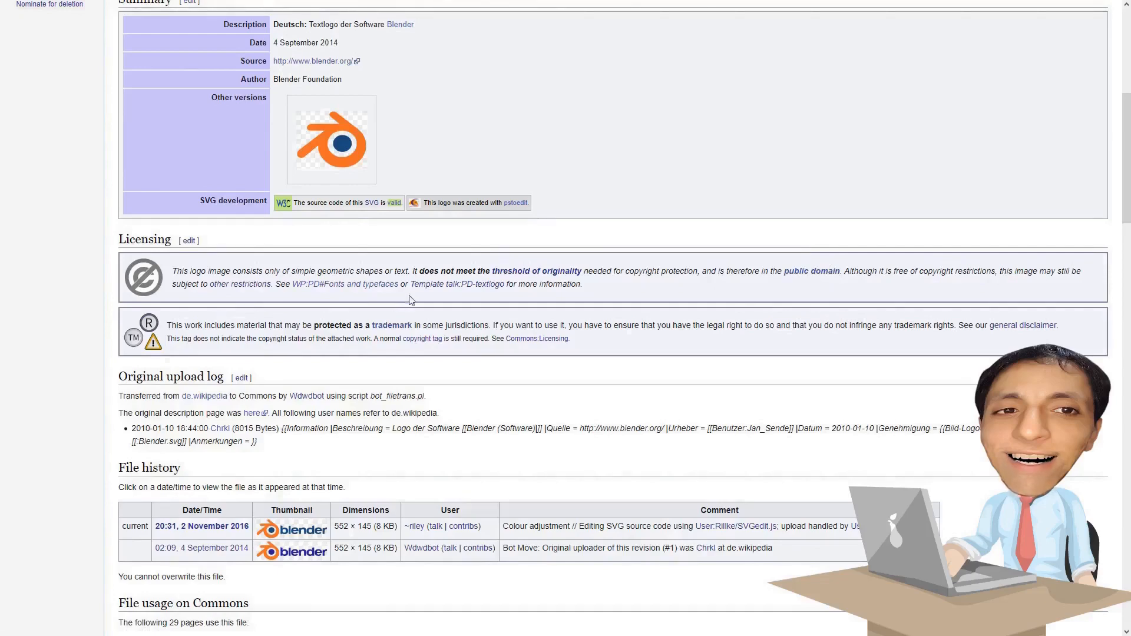
scroll(442, 284, up, 7)
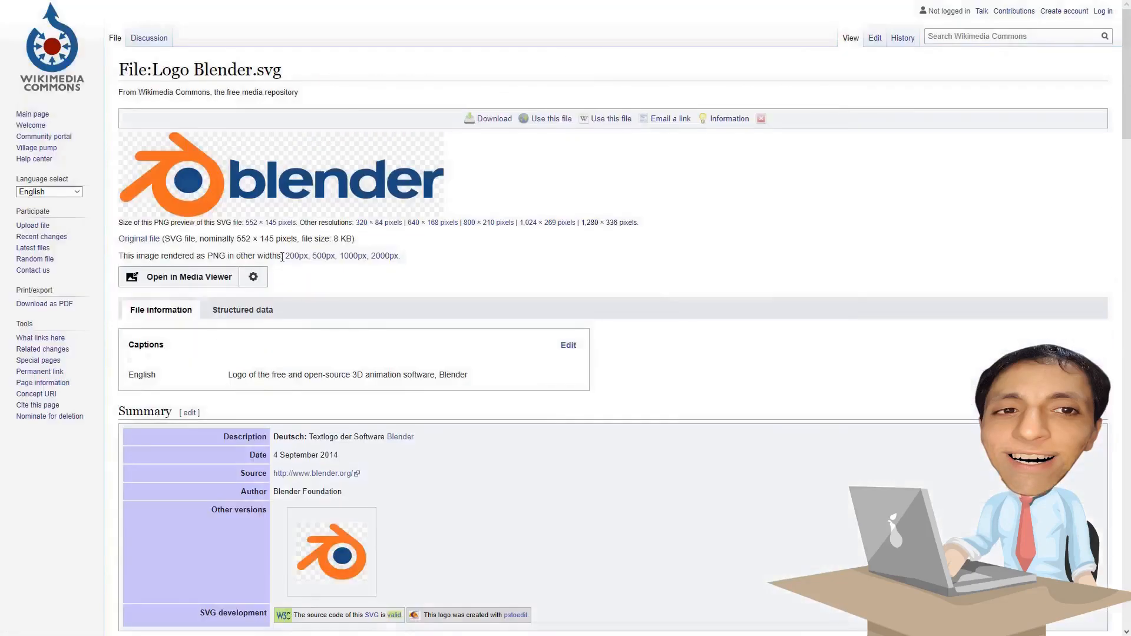
Save the 2000px PNG rendering of the Blender logo as Logo_Blender.png in the YouTube folder.
click(382, 256)
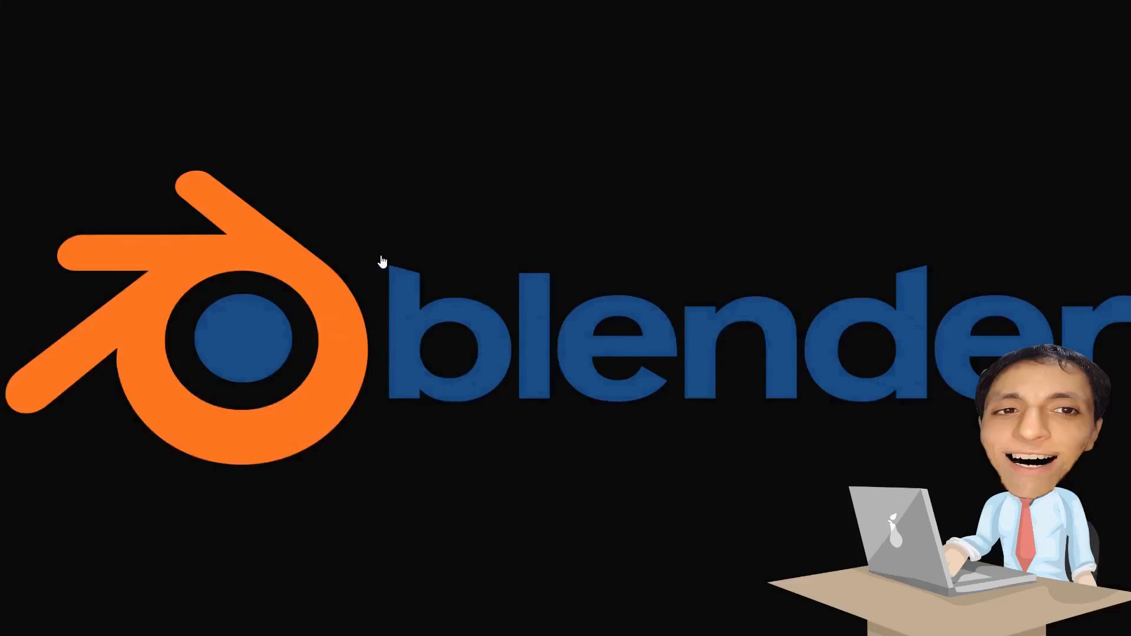
right_click(409, 290)
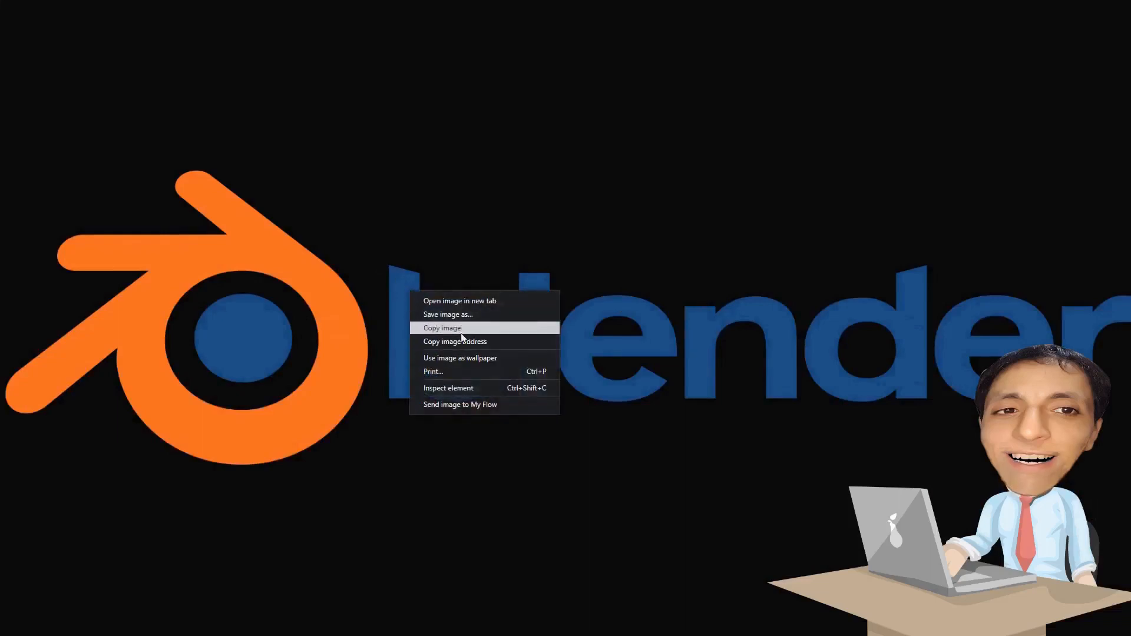
click(490, 309)
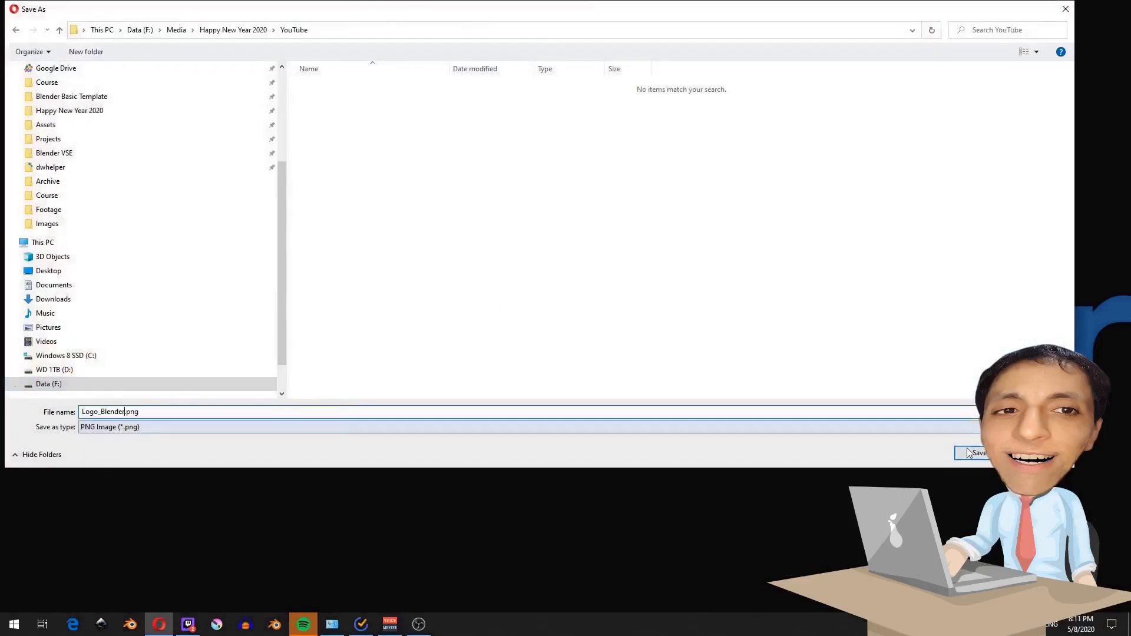
click(969, 453)
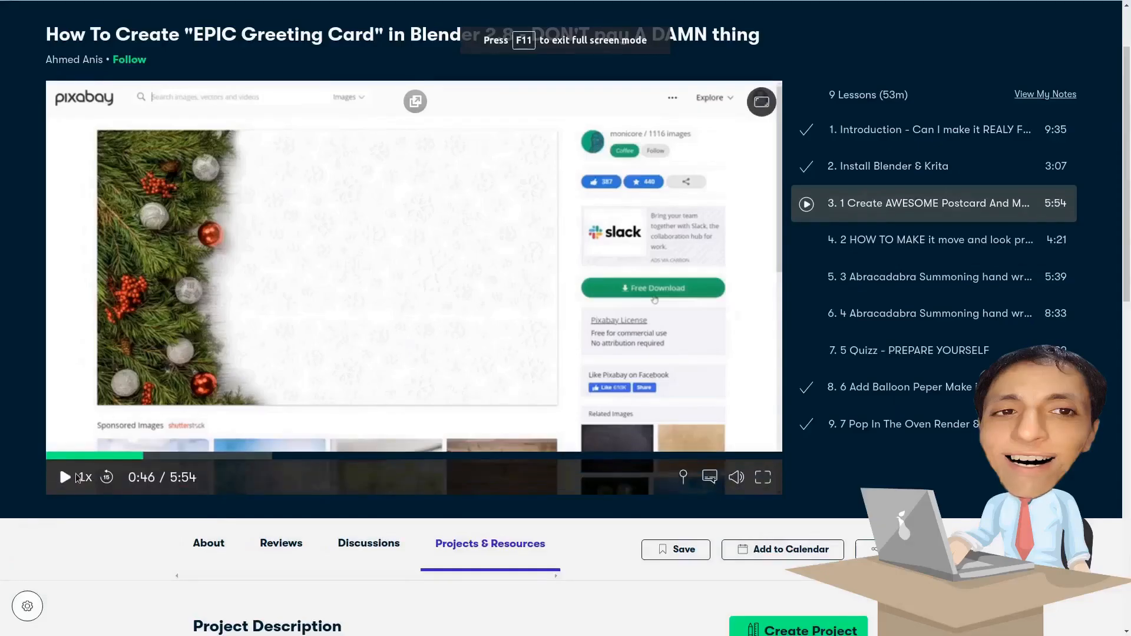
Play the greeting card course's third lesson and skim ahead through the postcard creation in Krita.
click(65, 480)
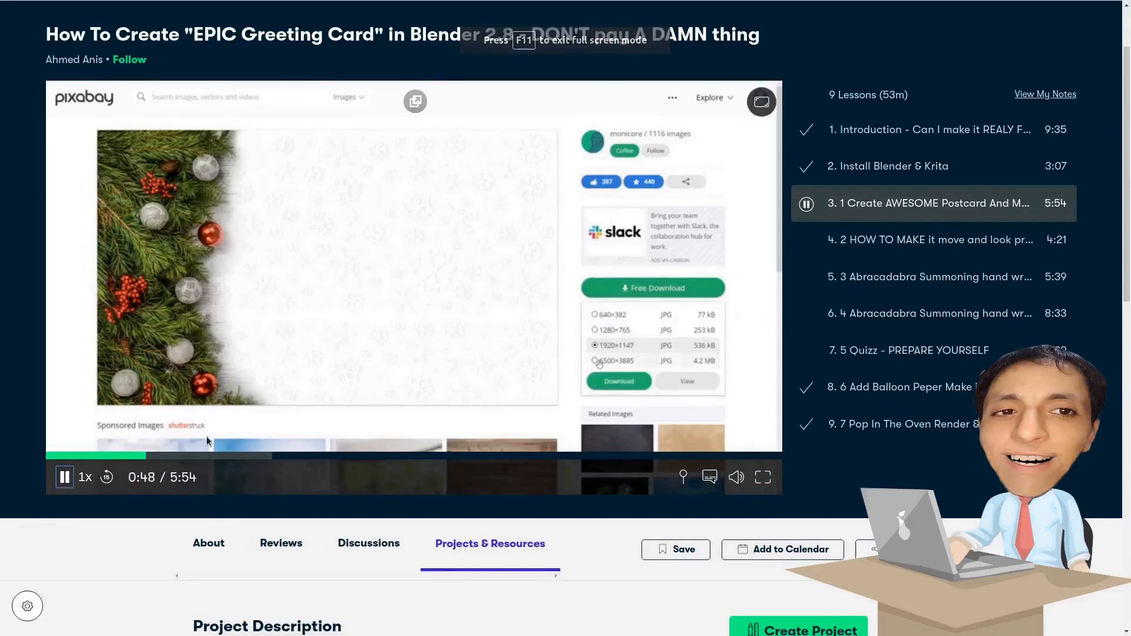
click(214, 455)
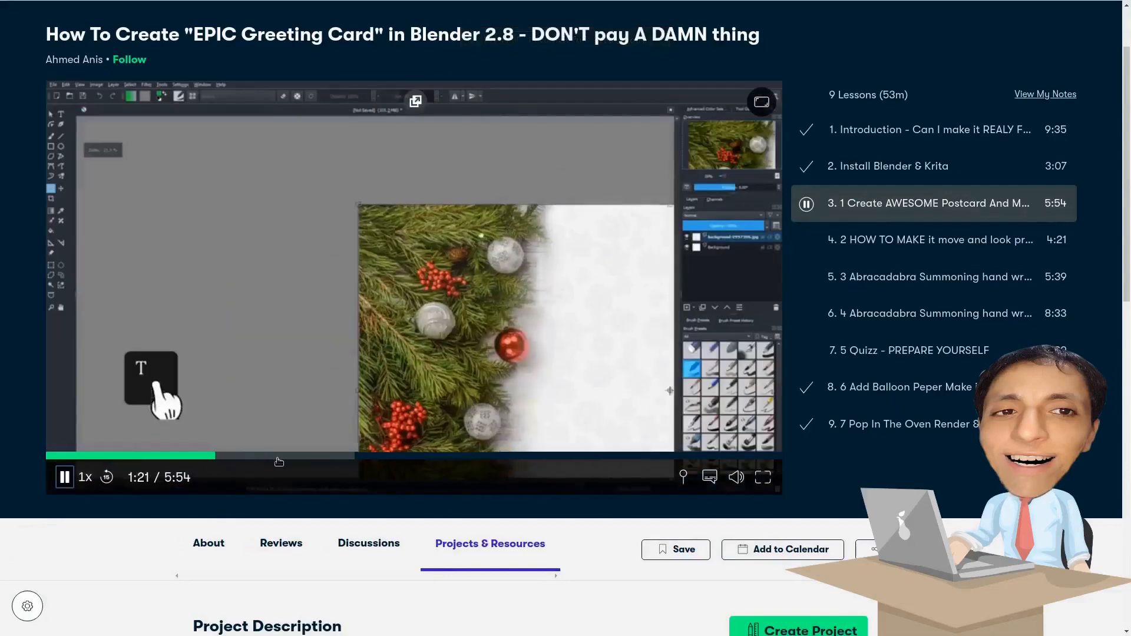
click(285, 456)
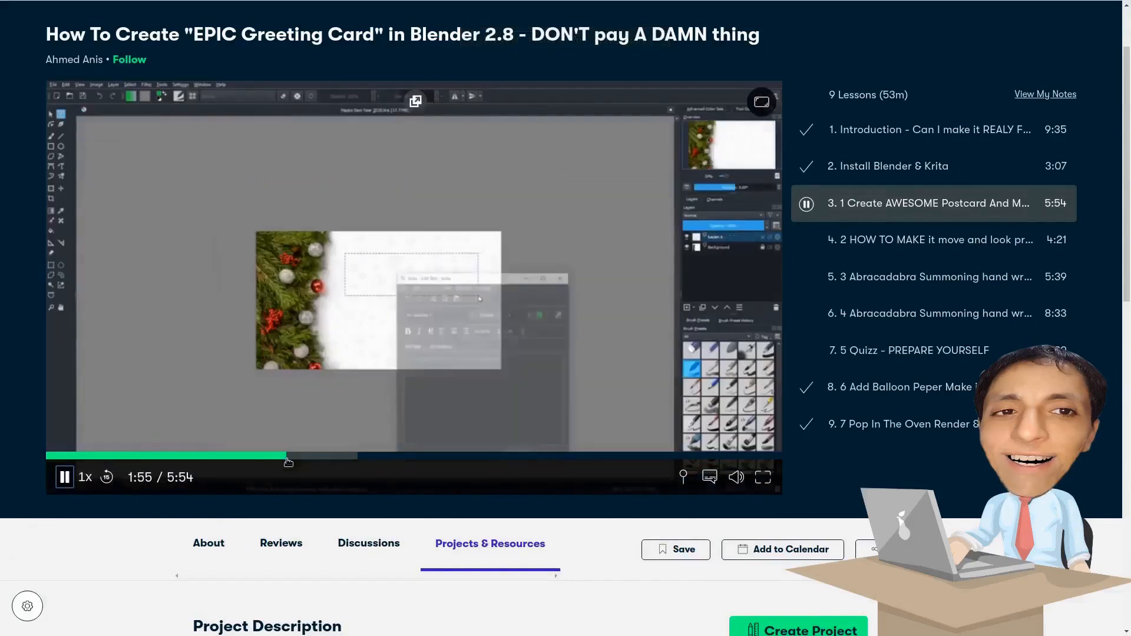
click(363, 456)
scroll(481, 356, down, 1)
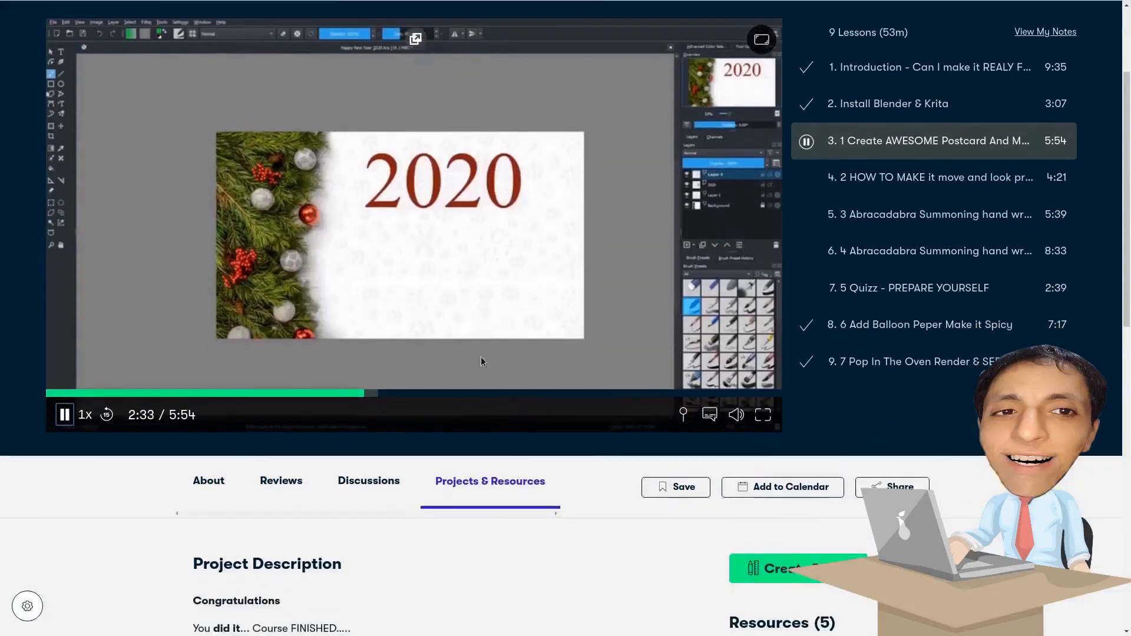
scroll(480, 357, up, 2)
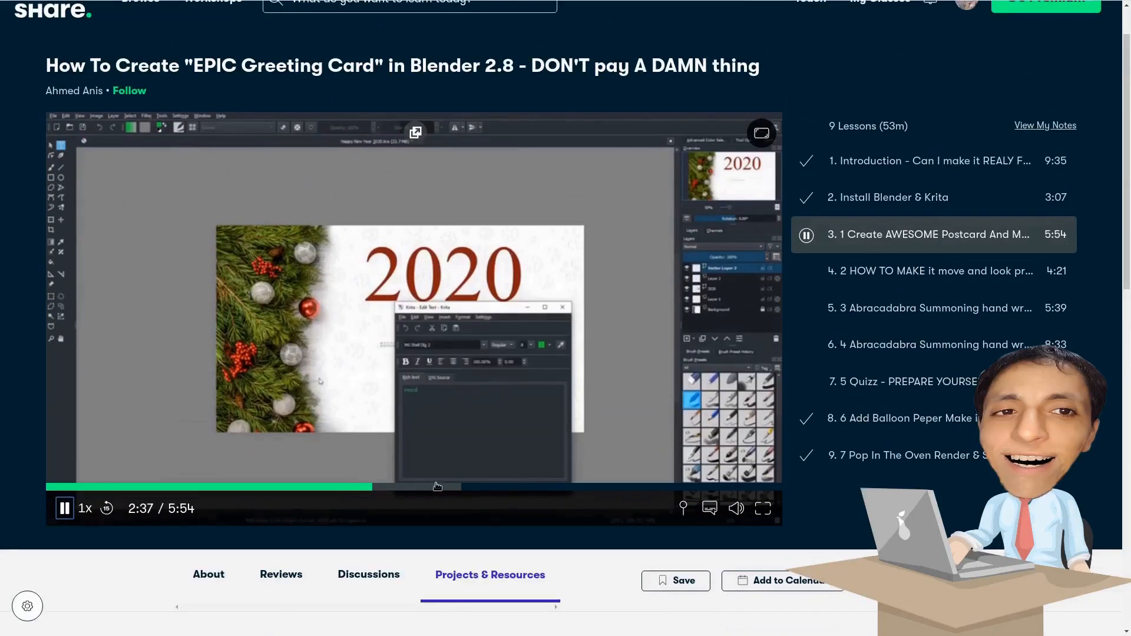
click(462, 486)
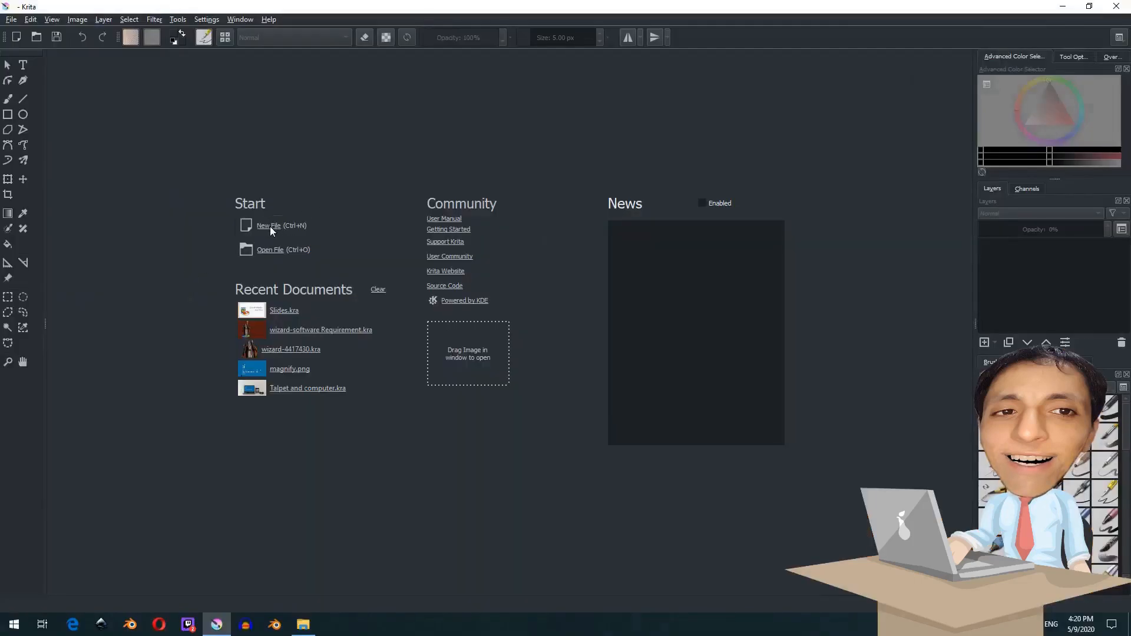
Create a 1920 × 1080 px document in Krita and fill its background with the beige color #e0c3af.
click(270, 226)
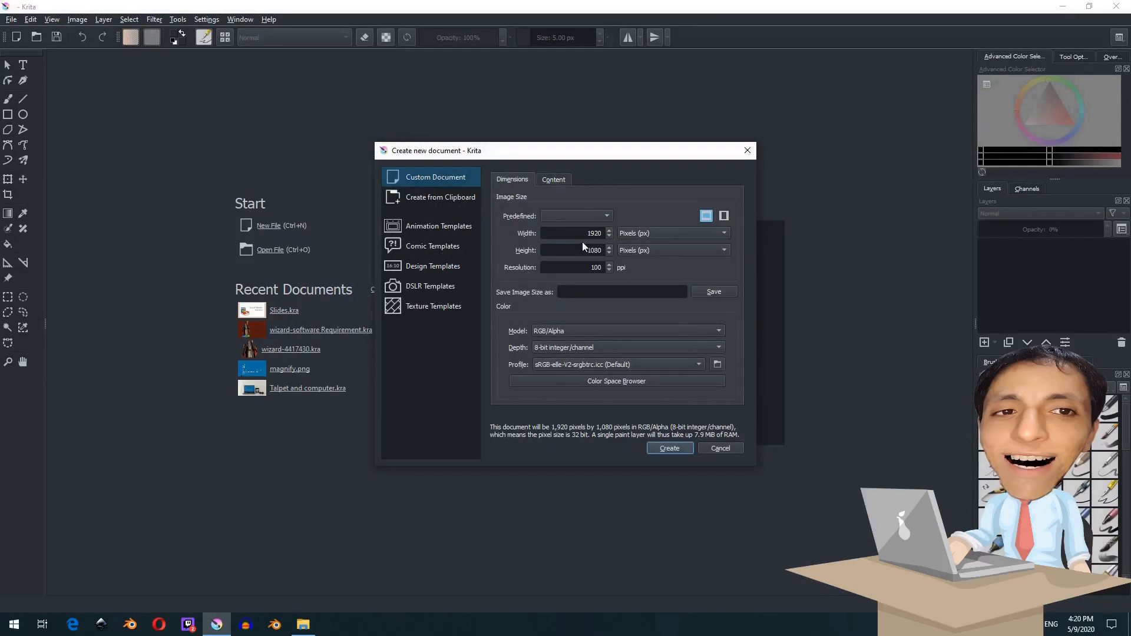
click(672, 448)
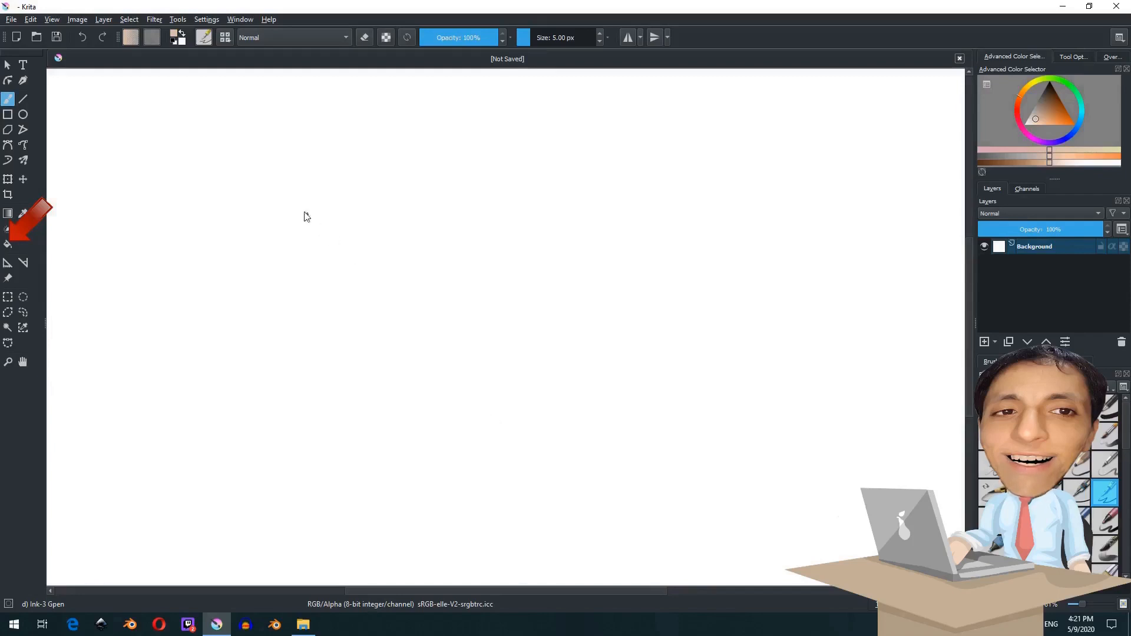
click(9, 246)
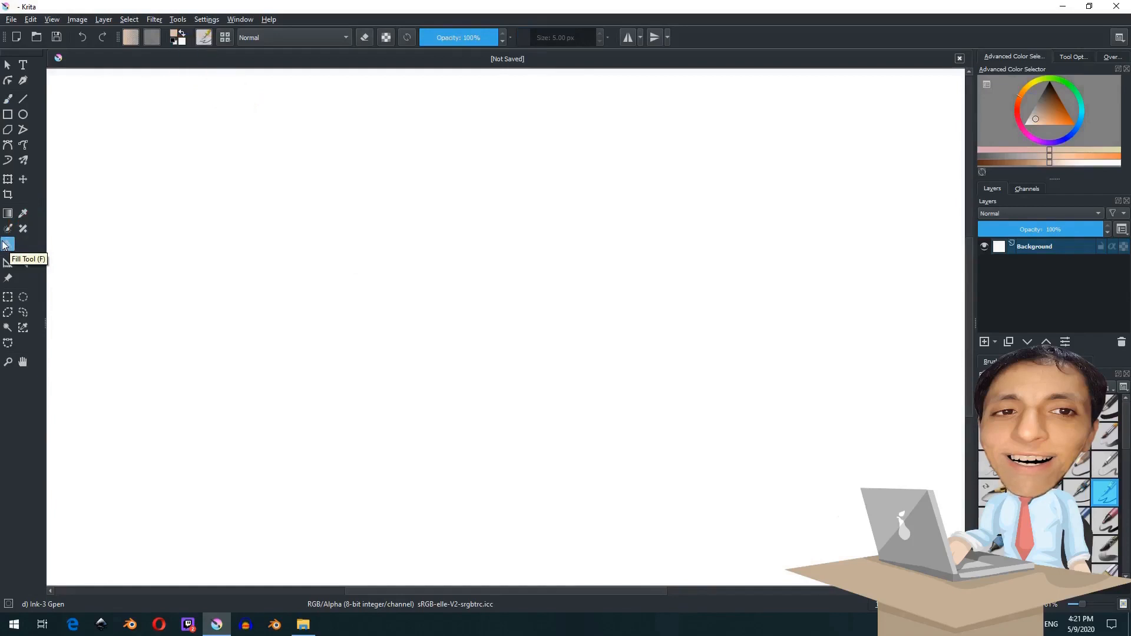
click(171, 34)
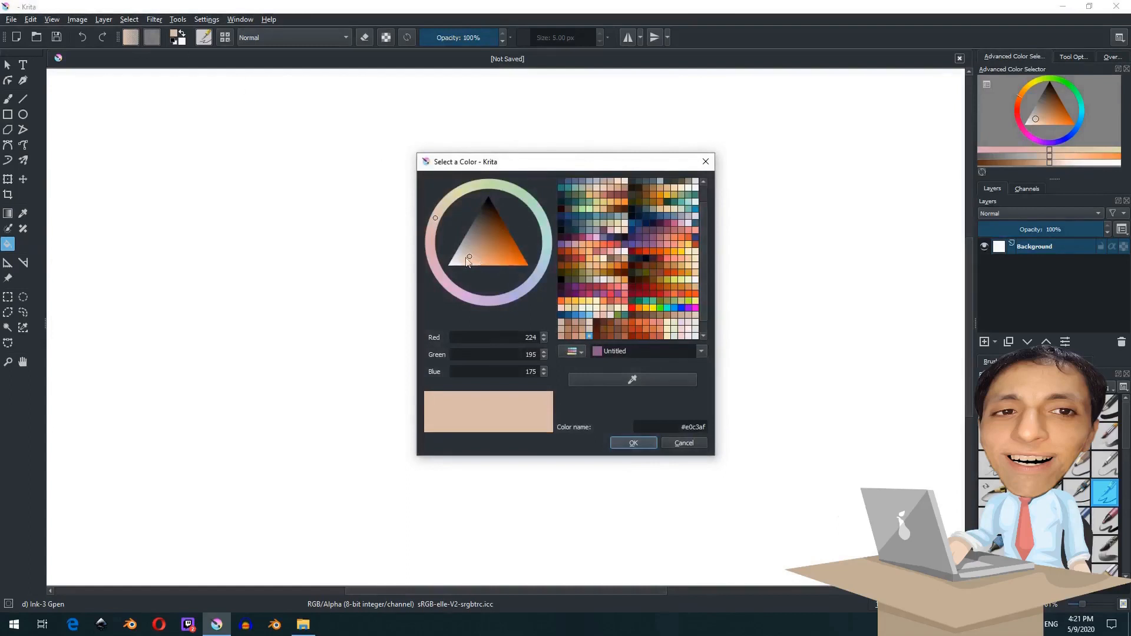
mouse_move(463, 257)
mouse_down()
mouse_move(487, 249)
mouse_move(462, 263)
mouse_up()
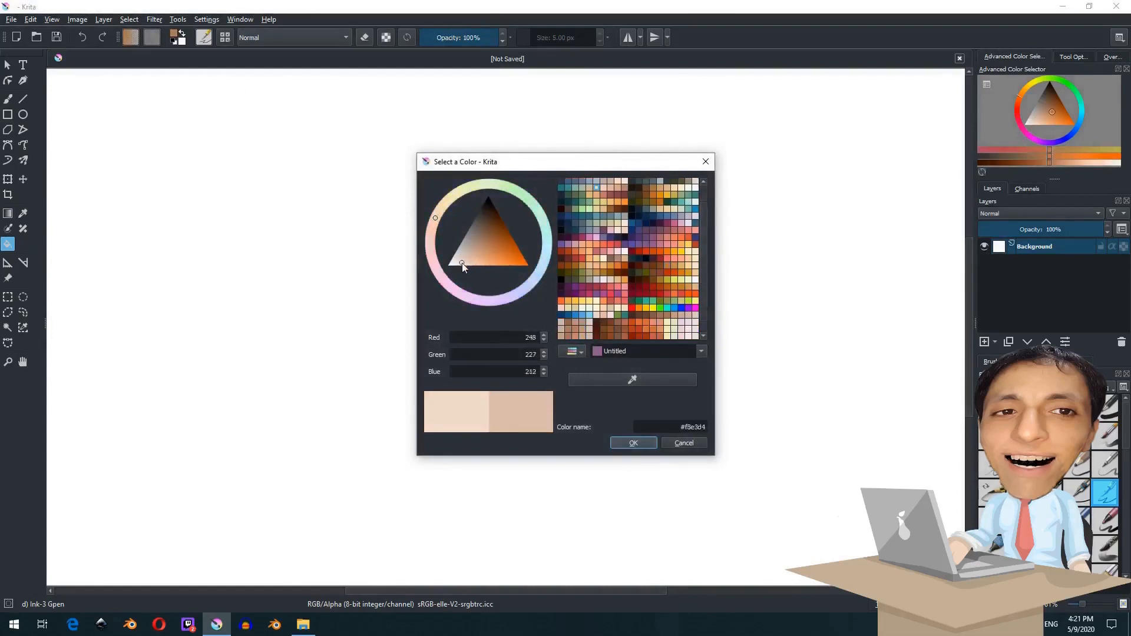
drag(676, 427, 747, 423)
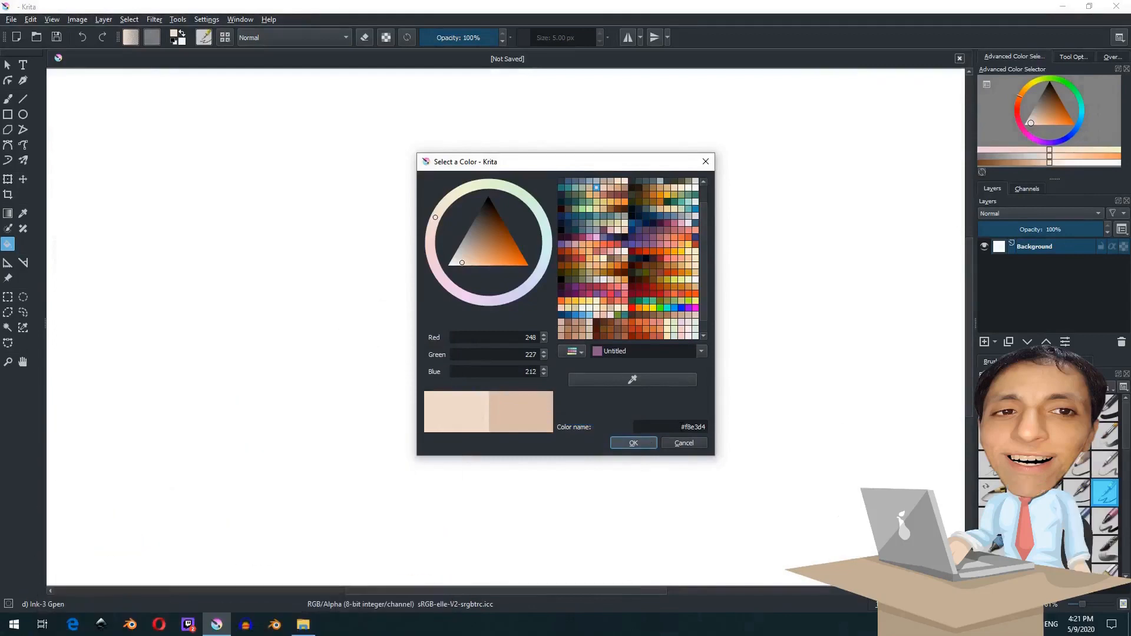
key(ctrl+v)
click(629, 446)
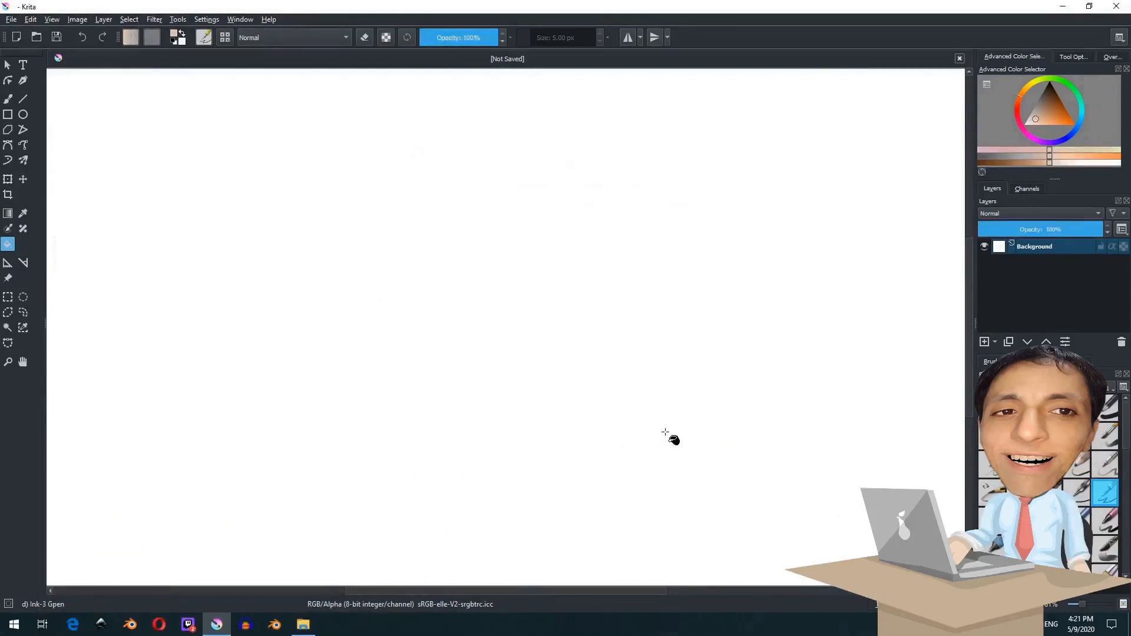
click(492, 217)
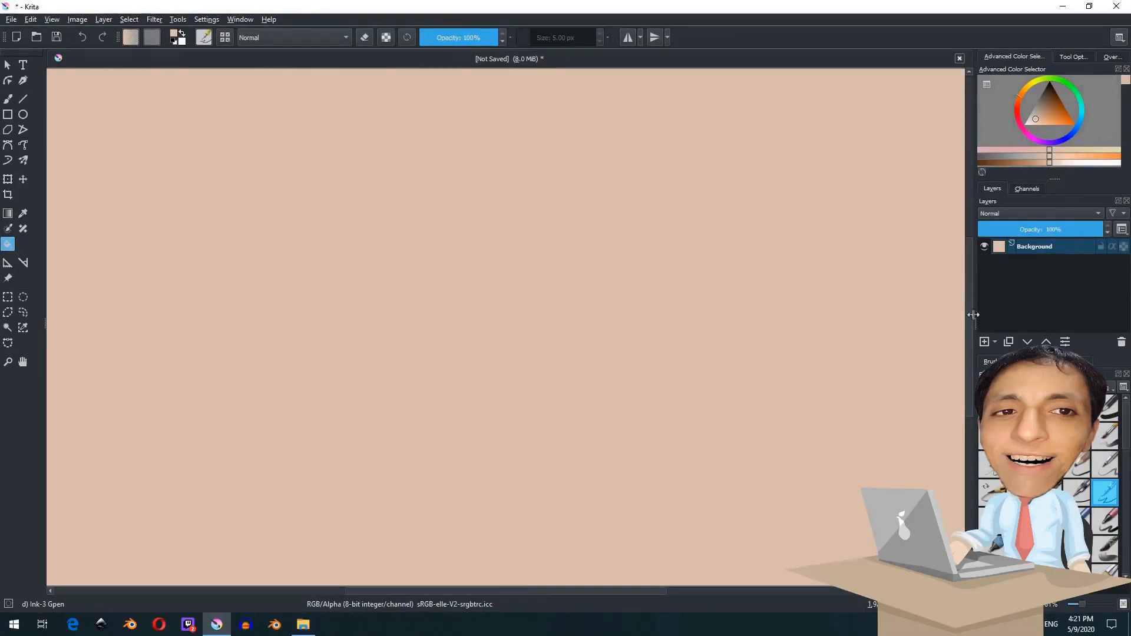
Lock the background layer and add a new paint layer above it.
mouse_move(1102, 245)
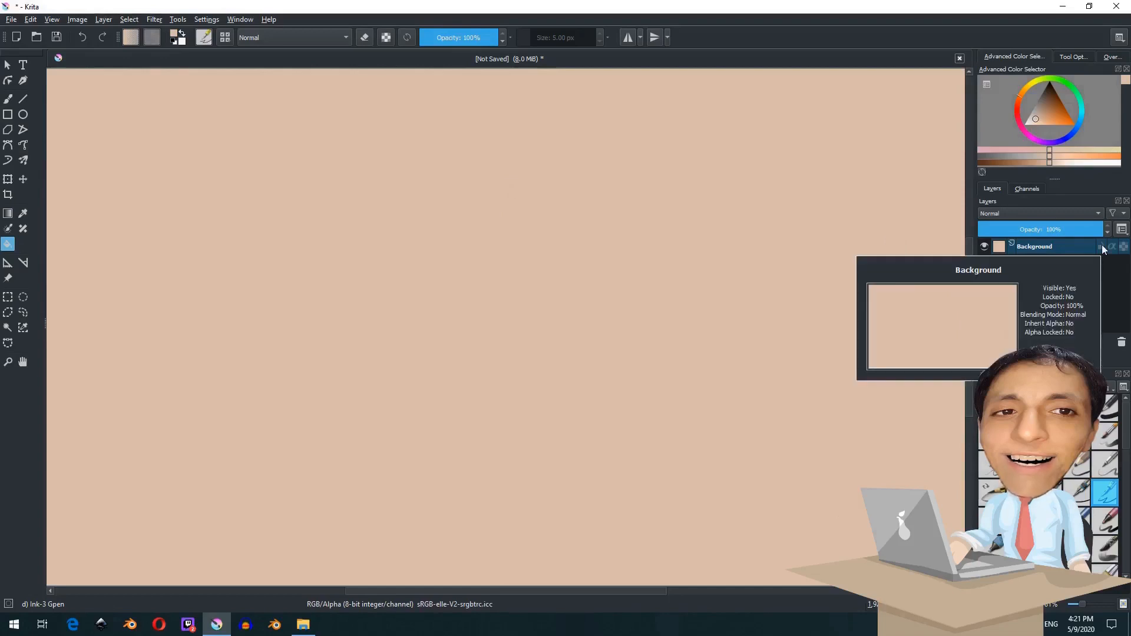
click(983, 342)
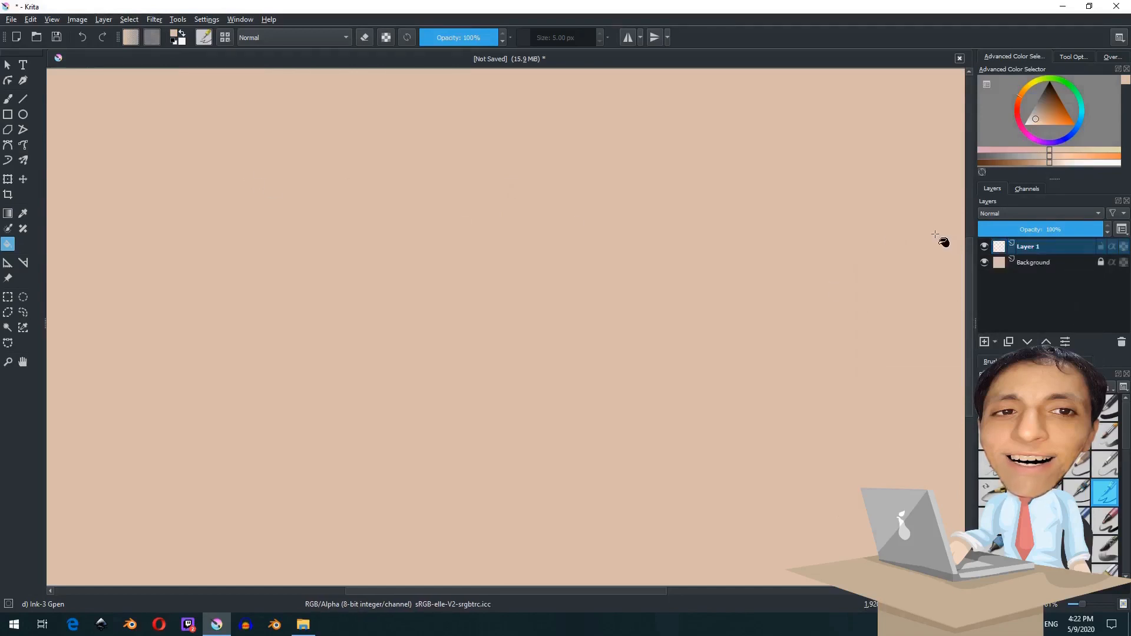
Fill the new layer completely with white (#ffffff).
click(175, 35)
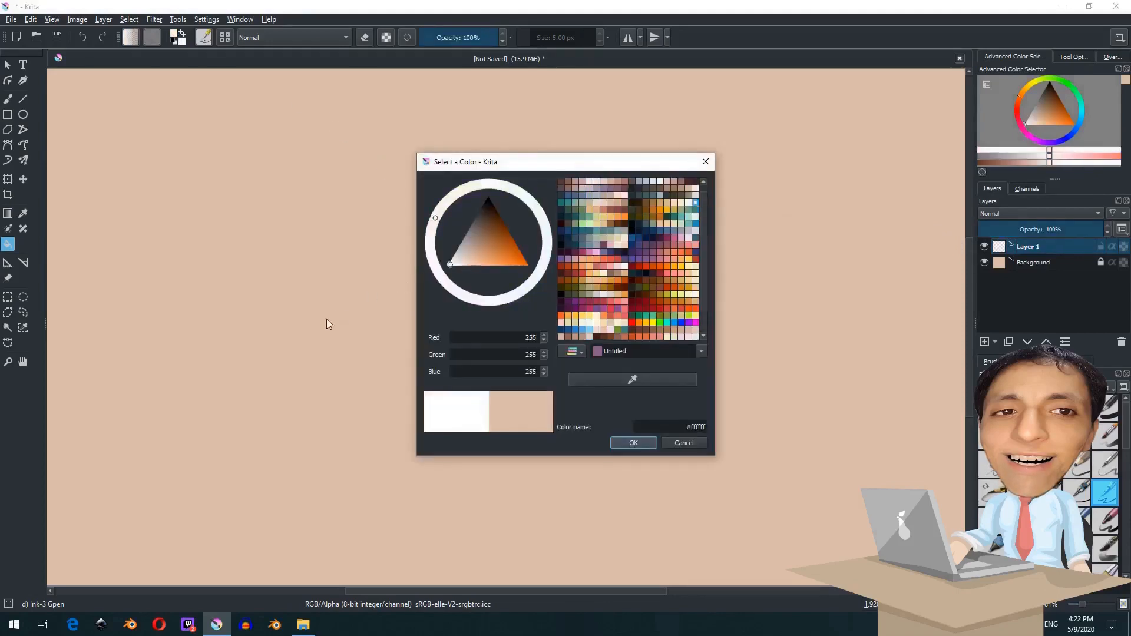
click(634, 443)
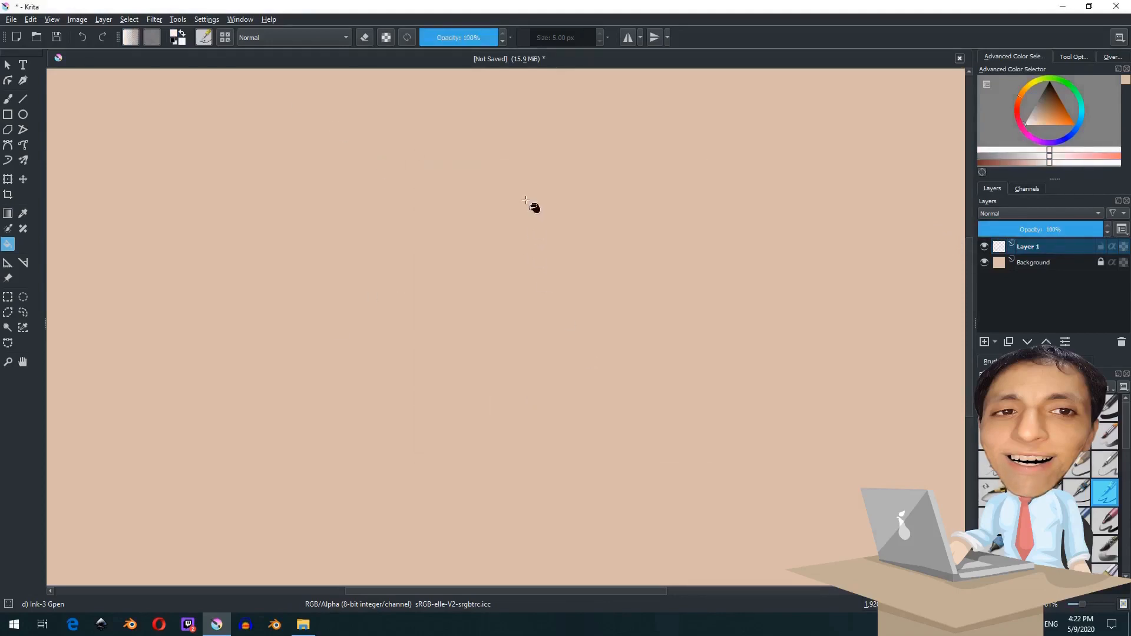
scroll(525, 200, down, 2)
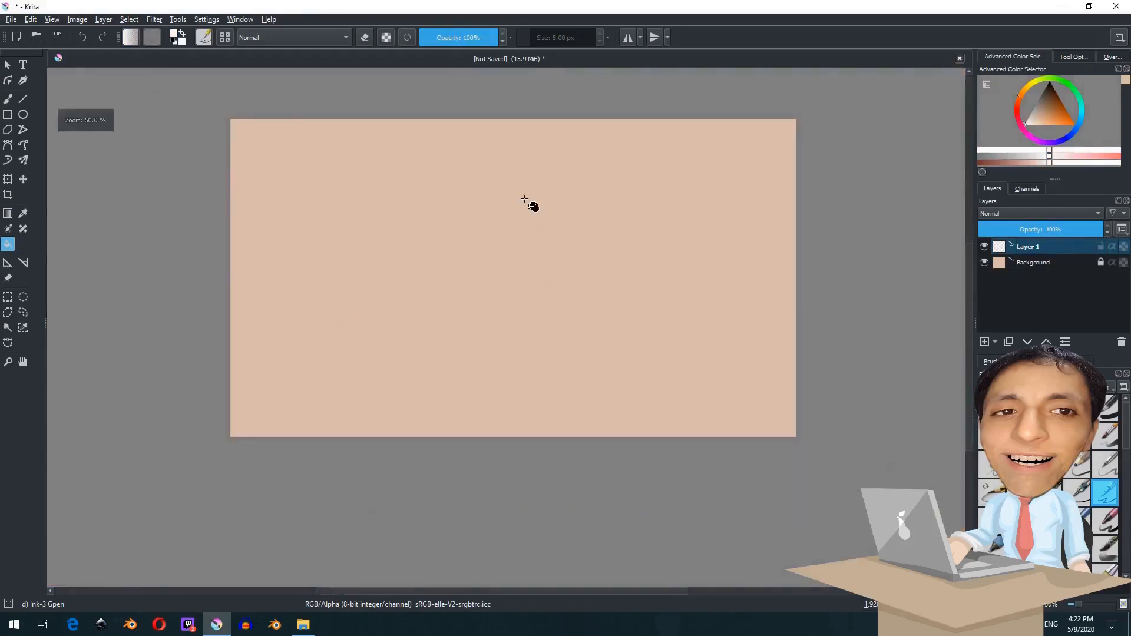
scroll(525, 200, up, 1)
click(525, 200)
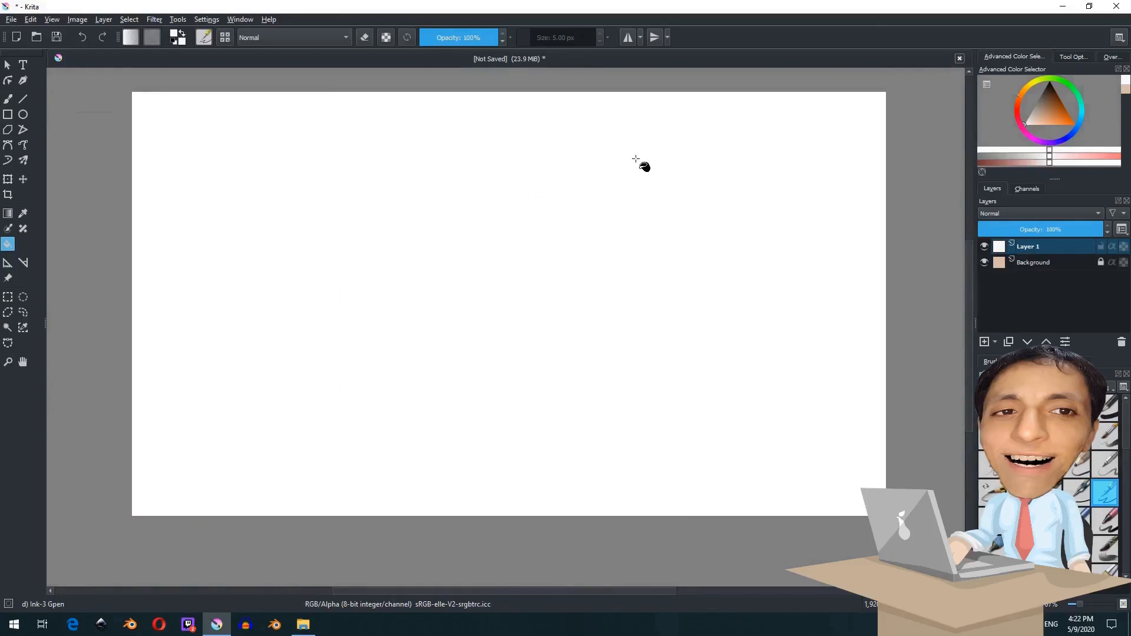
Scale the white layer down proportionally and center it so a beige border surrounds it on all sides.
key(ctrl+t)
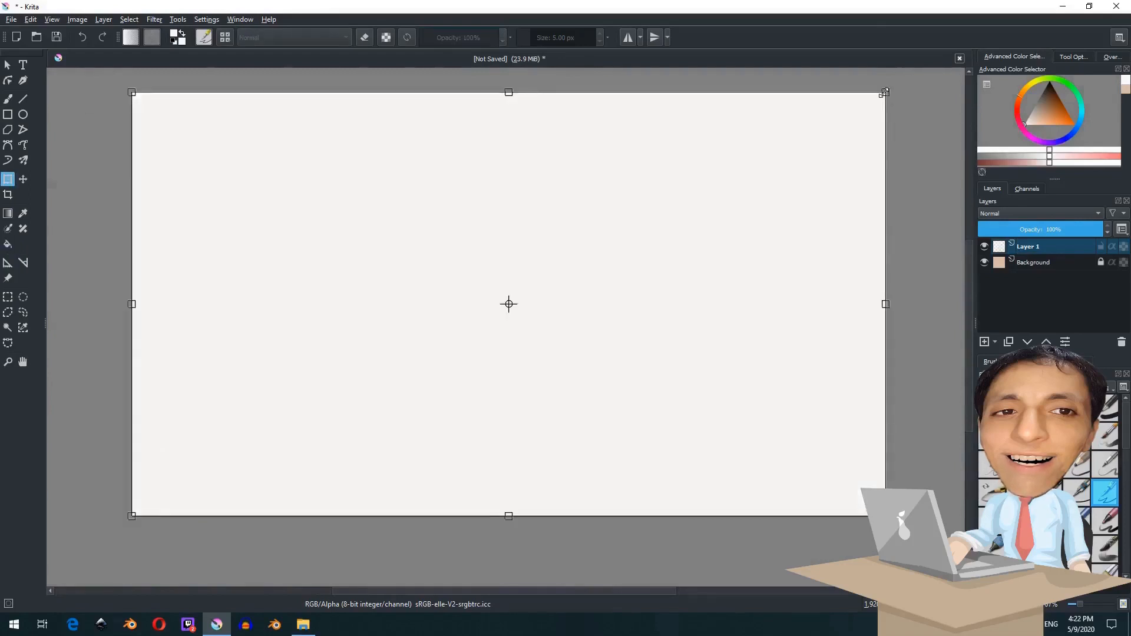
drag(884, 93, 833, 149)
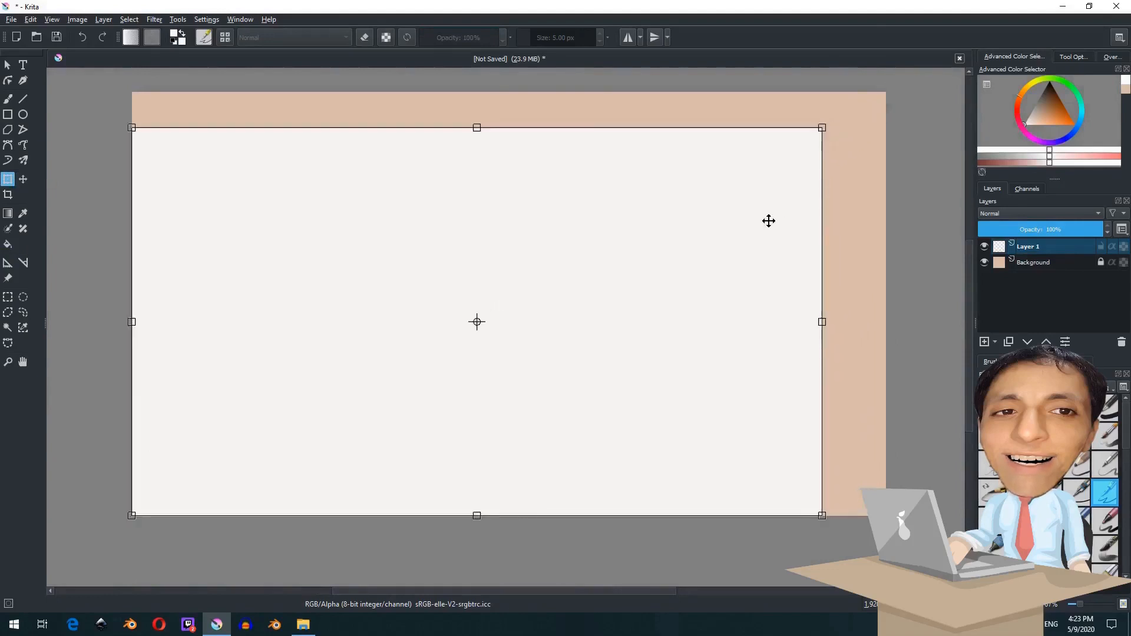
drag(768, 219, 798, 199)
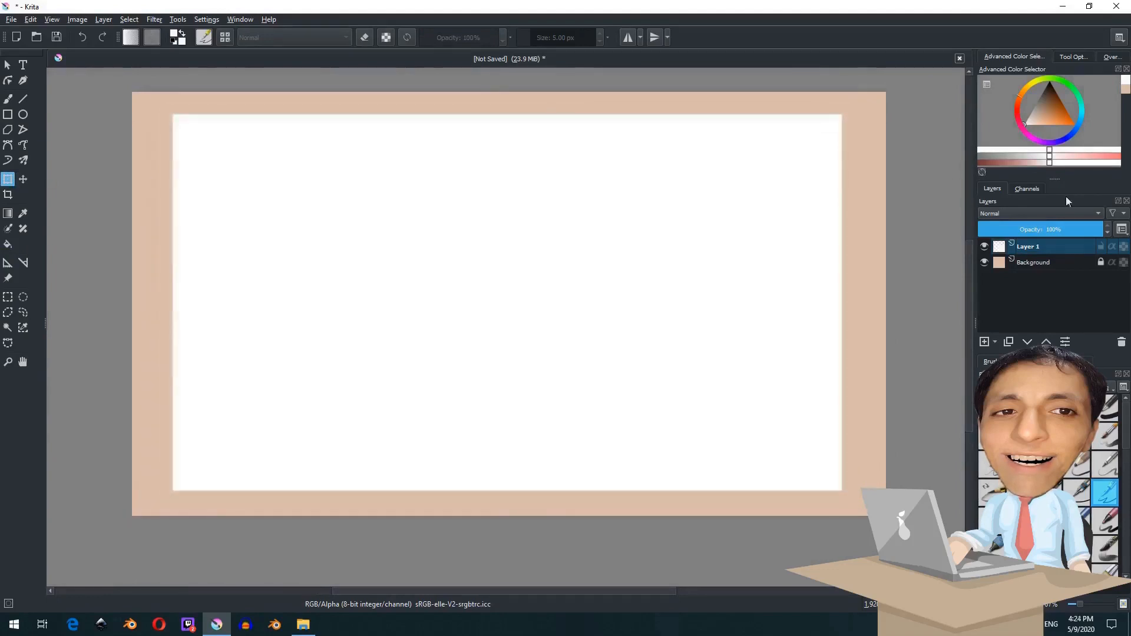
Rename the white layer as Sheet.
double_click(1039, 245)
text(s)
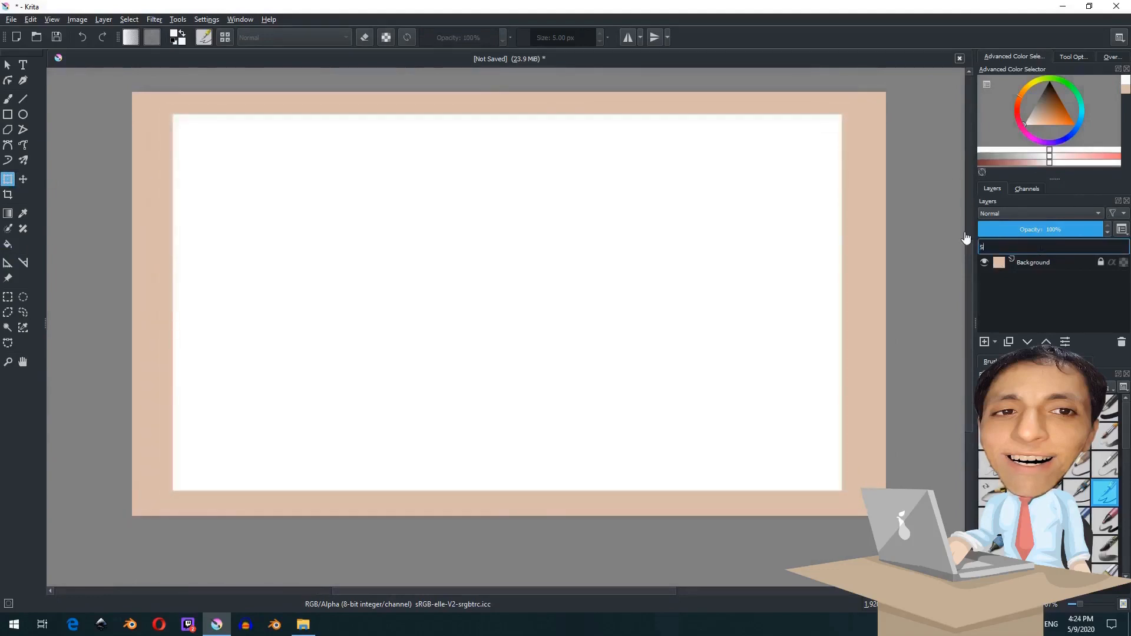
text(heet)
key(Return)
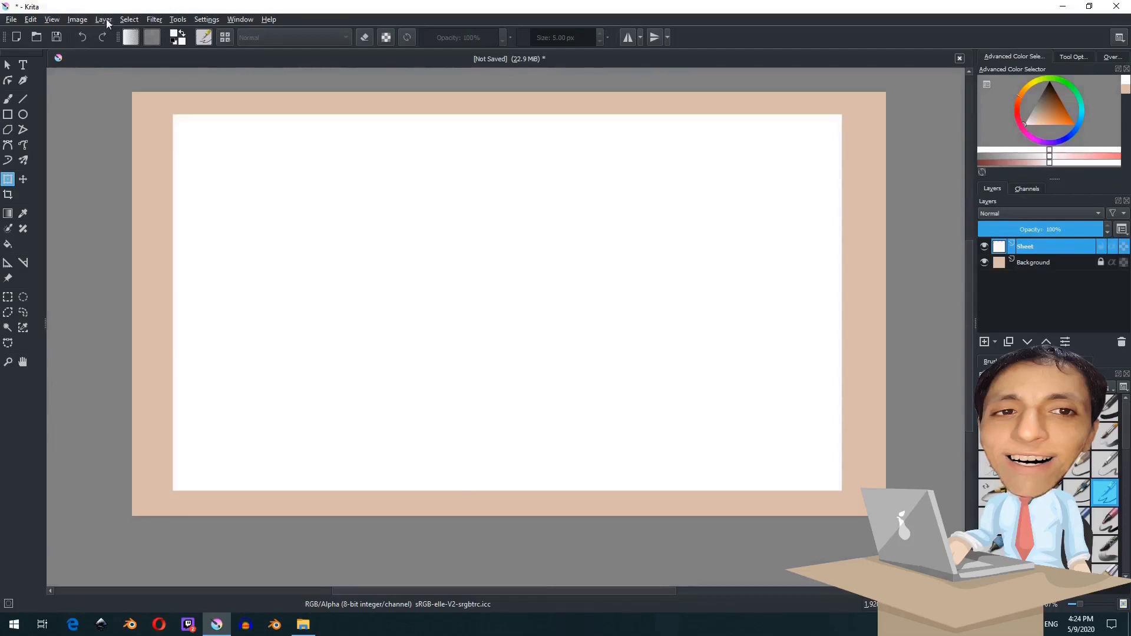
Add a Drop Shadow layer style to the Sheet layer.
click(105, 20)
click(151, 251)
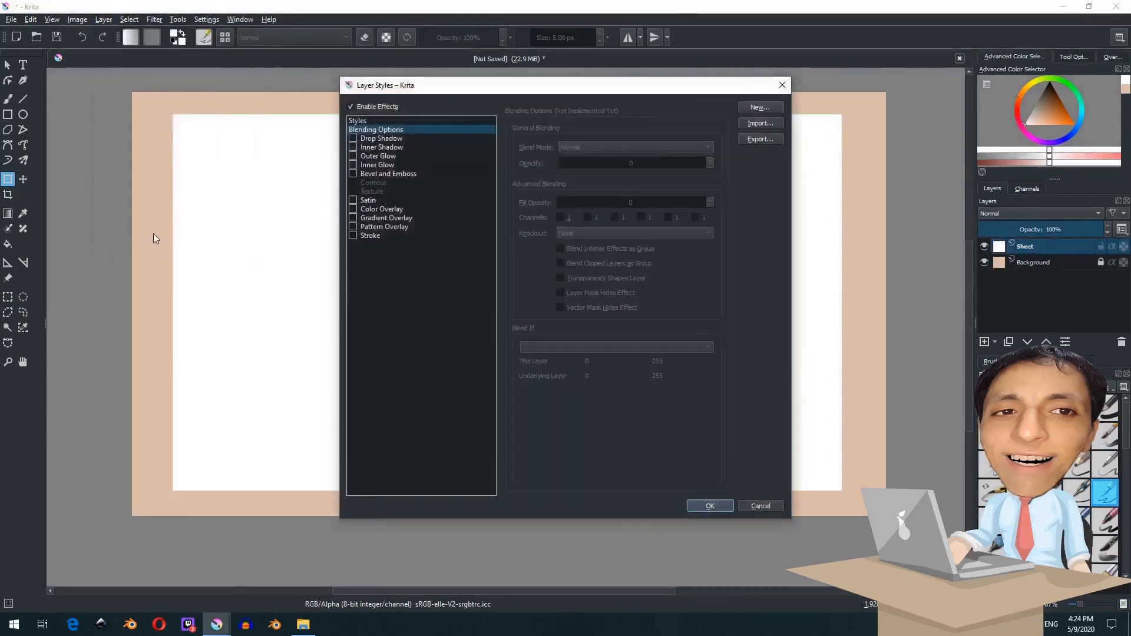
drag(460, 87, 181, 120)
click(658, 177)
click(159, 165)
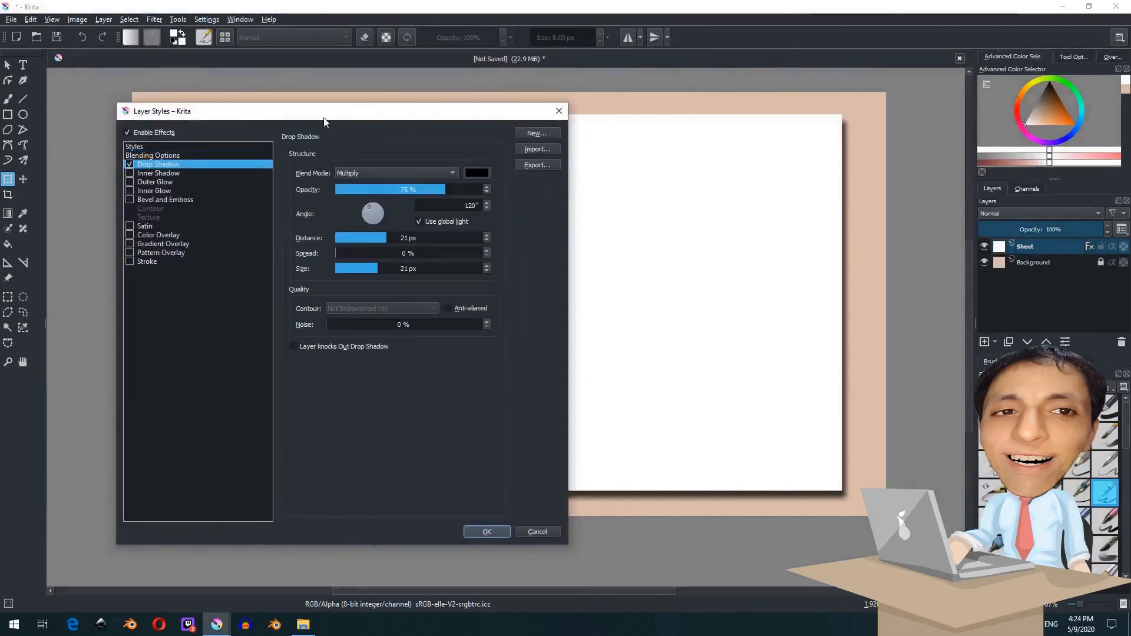
Set the drop shadow's distance to 2 px, size to 6 px and opacity to 75%, and toggle the layer effects off and on to compare.
drag(327, 122, 241, 129)
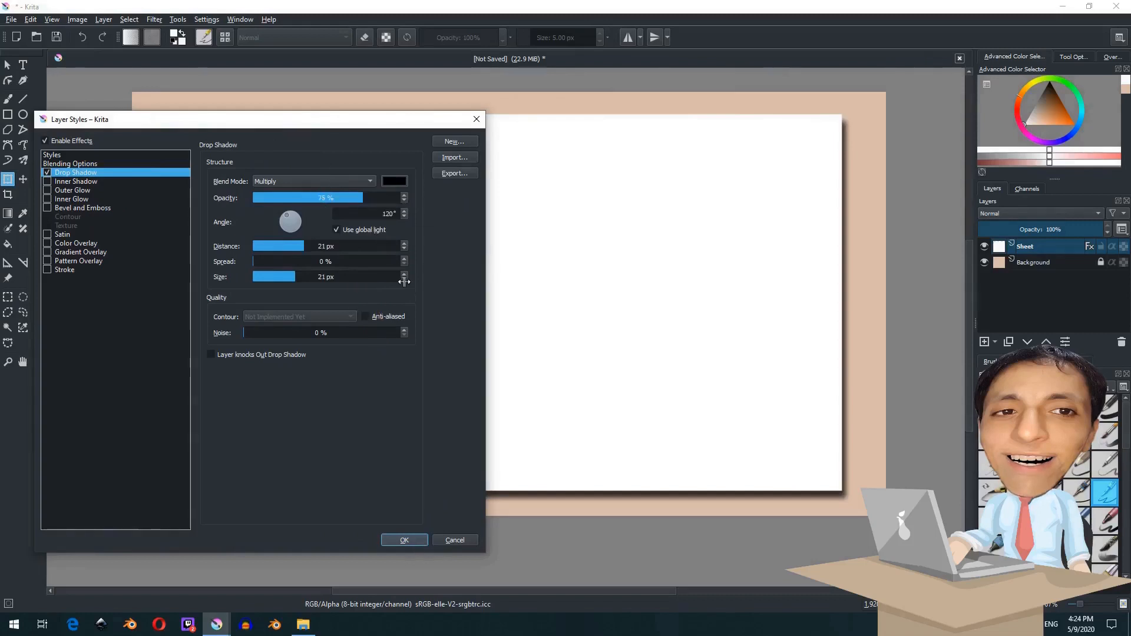
click(342, 277)
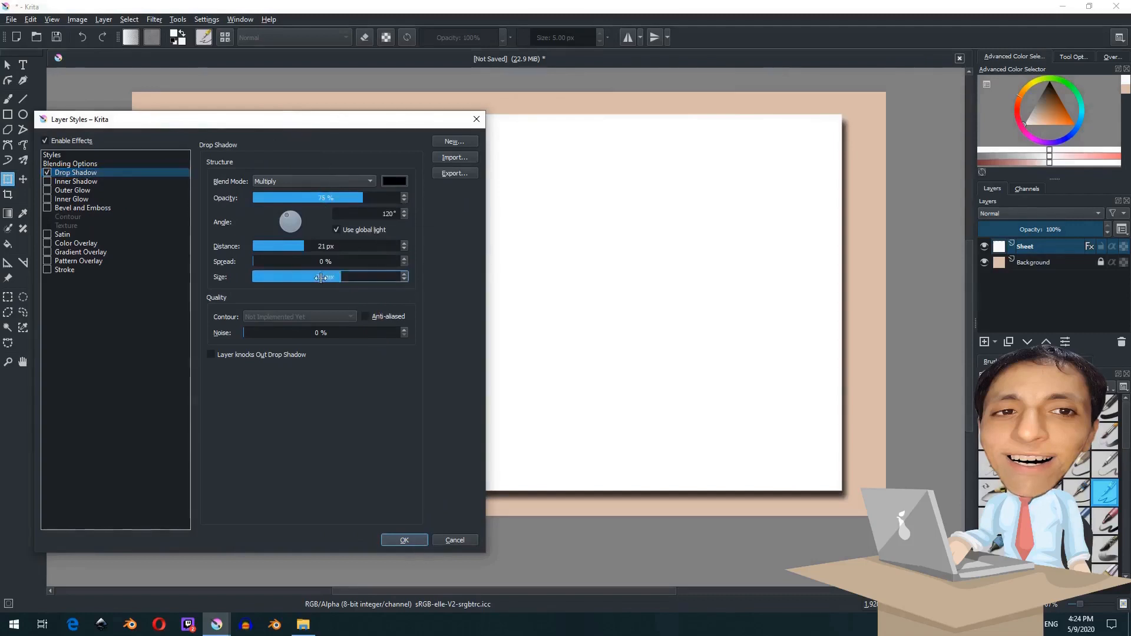
drag(321, 278, 283, 281)
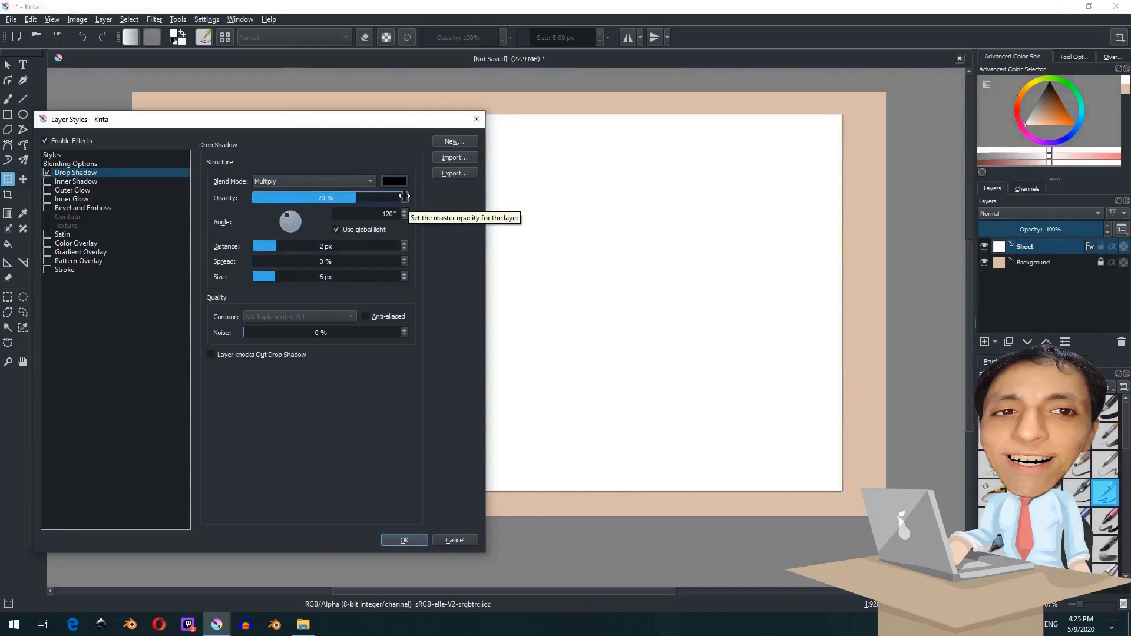
scroll(405, 196, up, 2)
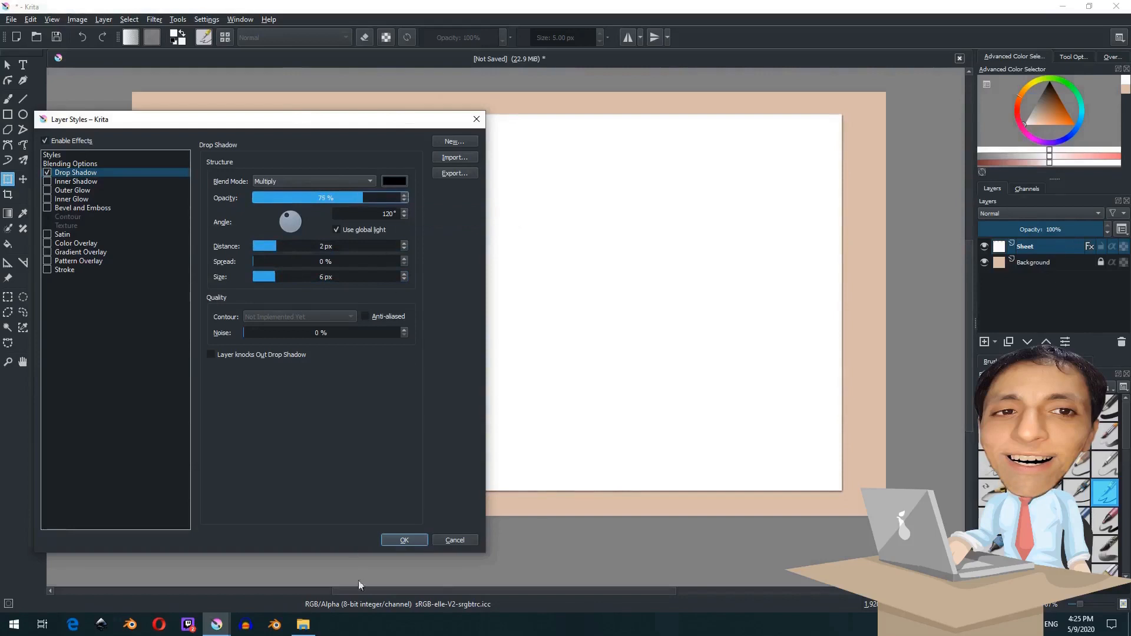
click(402, 541)
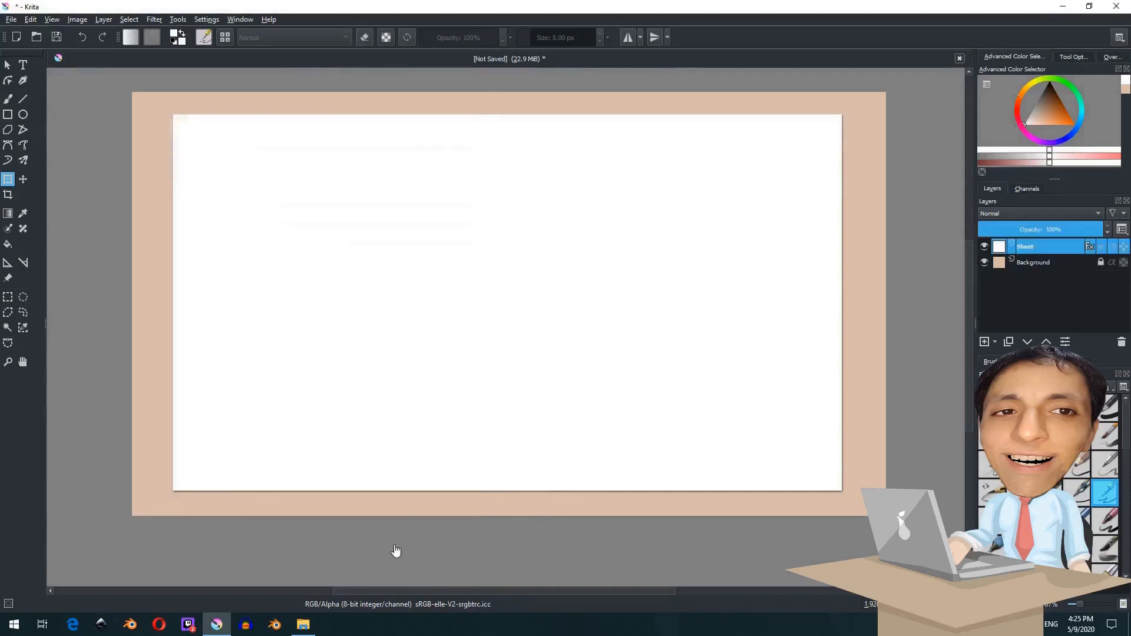
click(1086, 246)
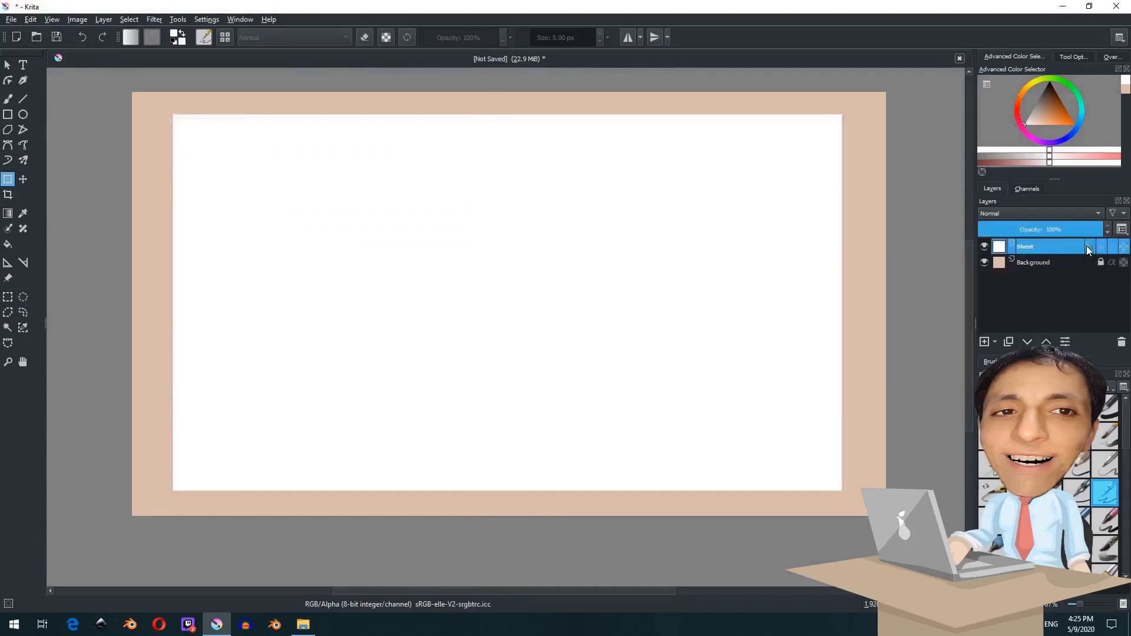
click(1088, 247)
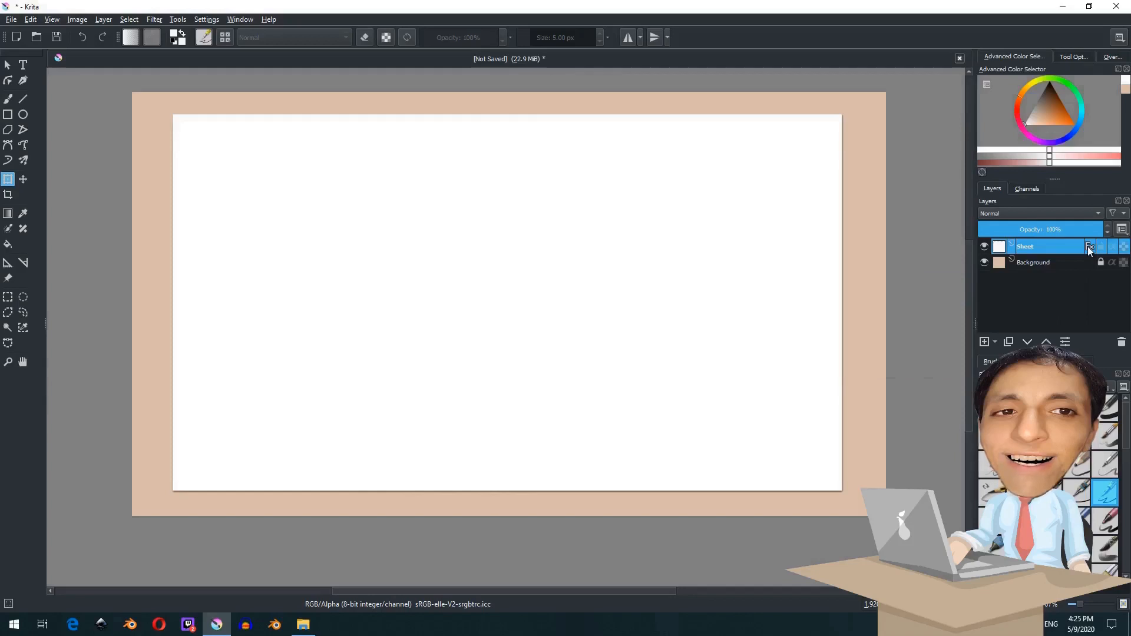
Add an empty layer above Sheet and merge it down so the shadow is baked into the Sheet layer.
click(983, 341)
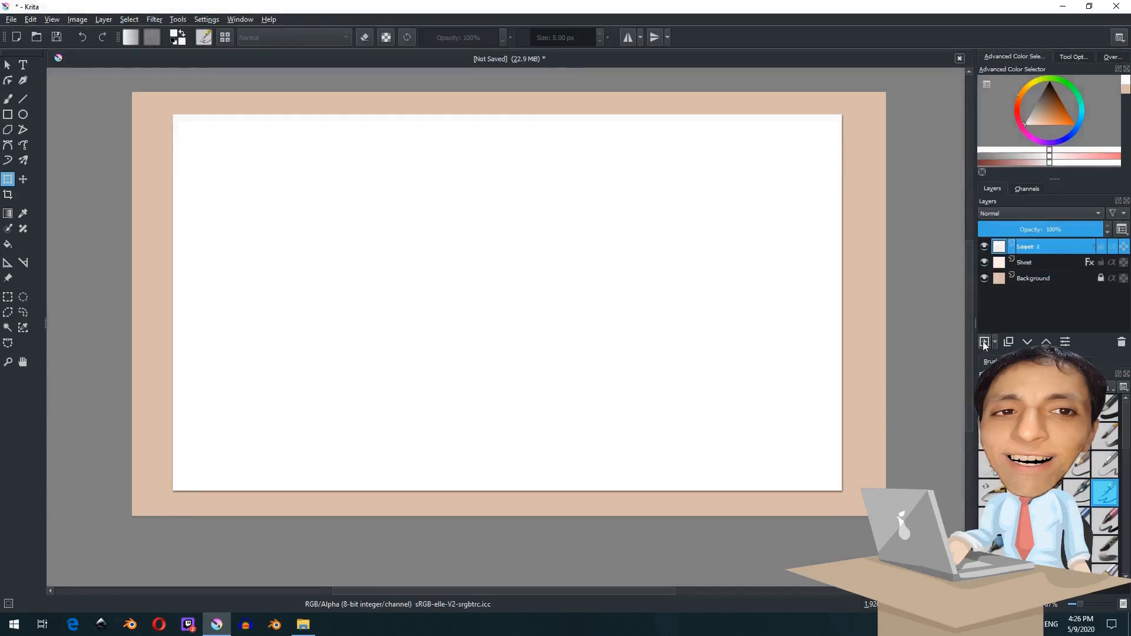
right_click(1049, 248)
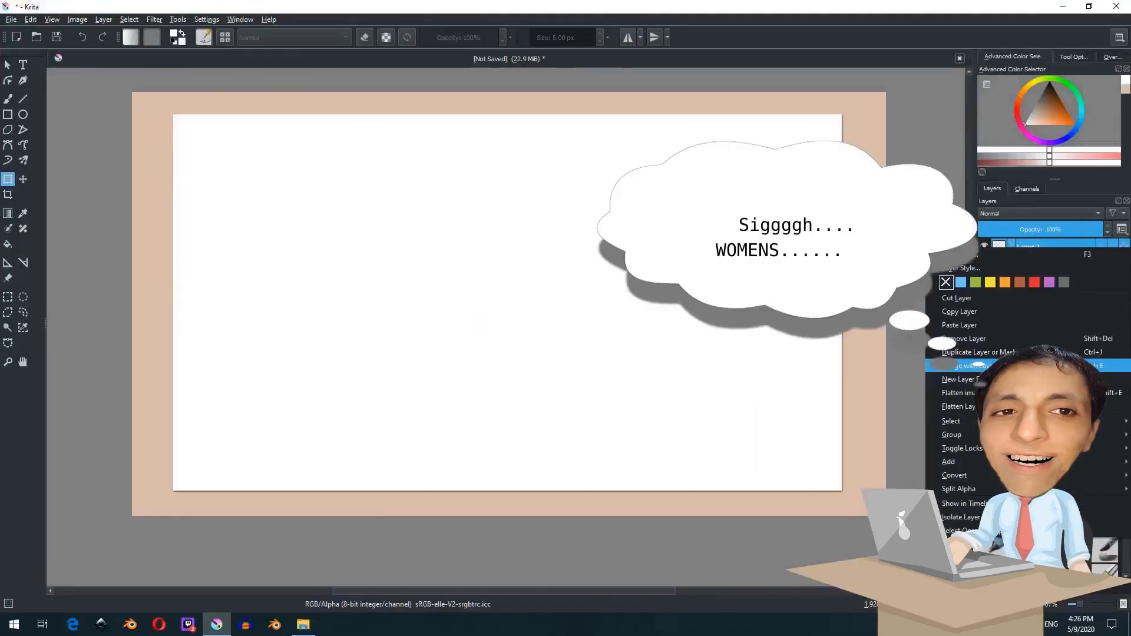
click(1031, 366)
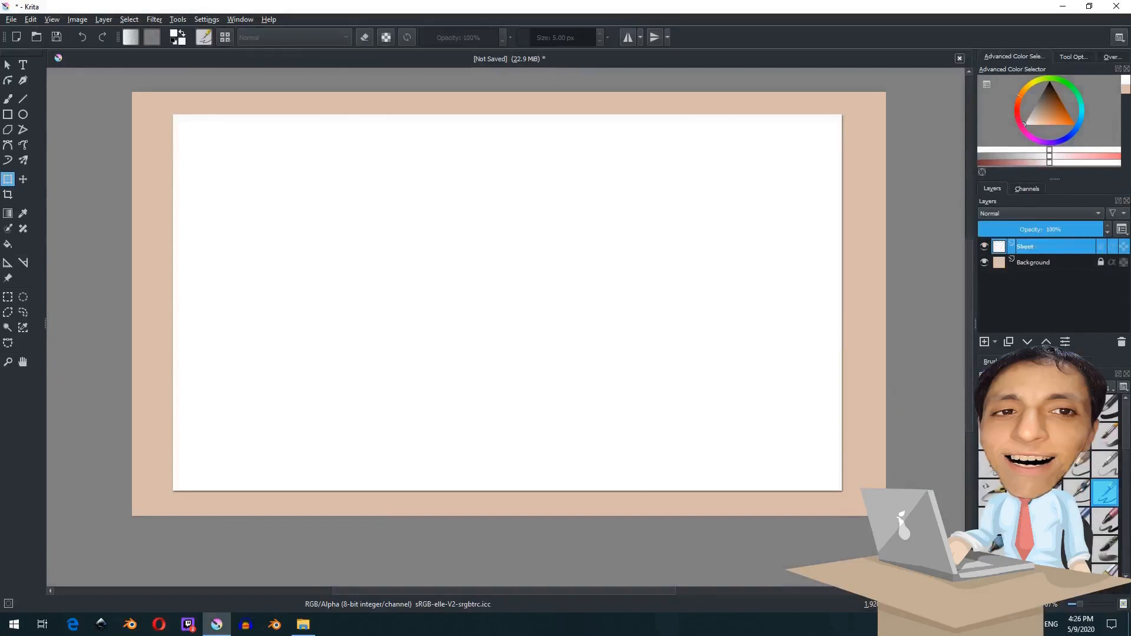
Test moving the merged sheet together with its shadow in a transform, and undo each move.
key(ctrl+t)
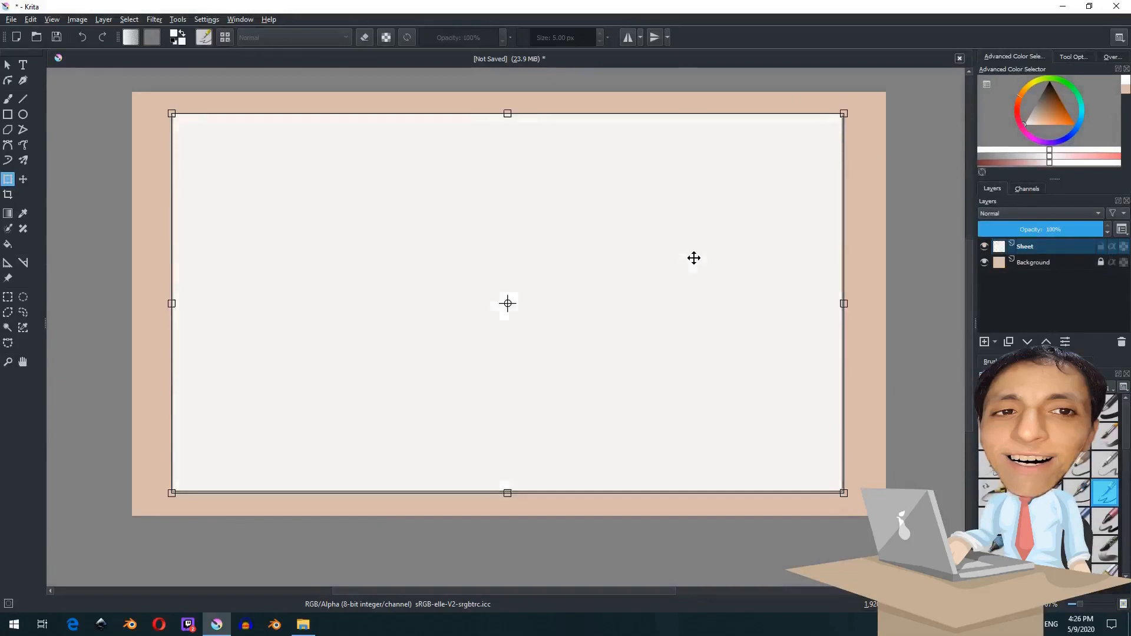
drag(694, 255, 716, 230)
key(ctrl+z)
drag(764, 242, 786, 228)
key(ctrl+z)
key(Return)
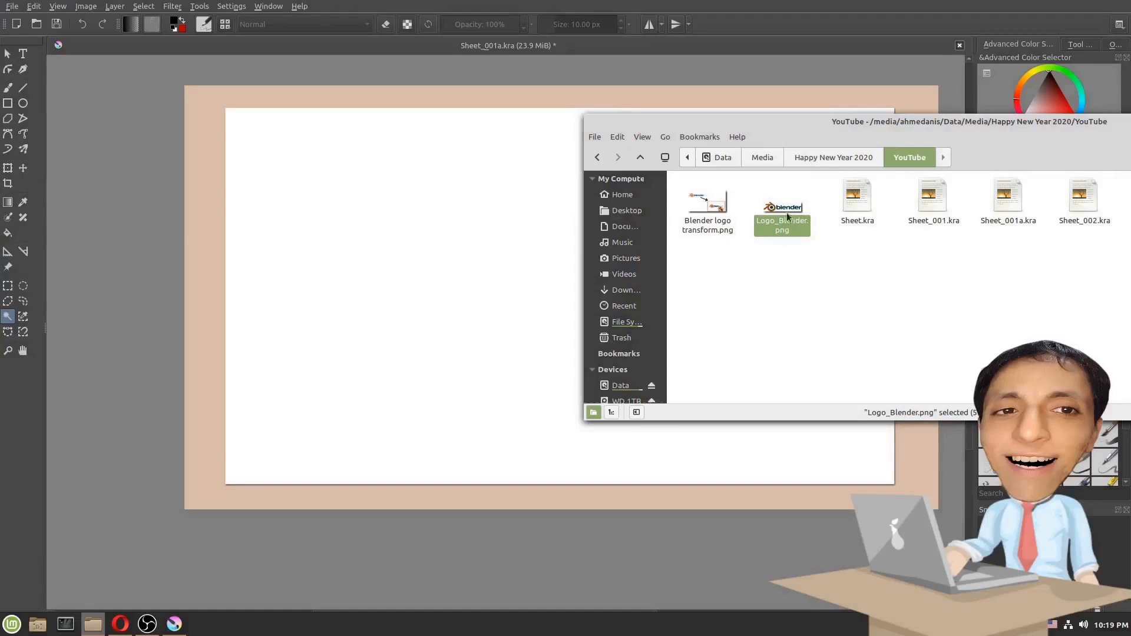
Insert Logo_Blender.png as a new layer, then scale it down proportionally and position it within the white sheet.
drag(787, 212, 401, 222)
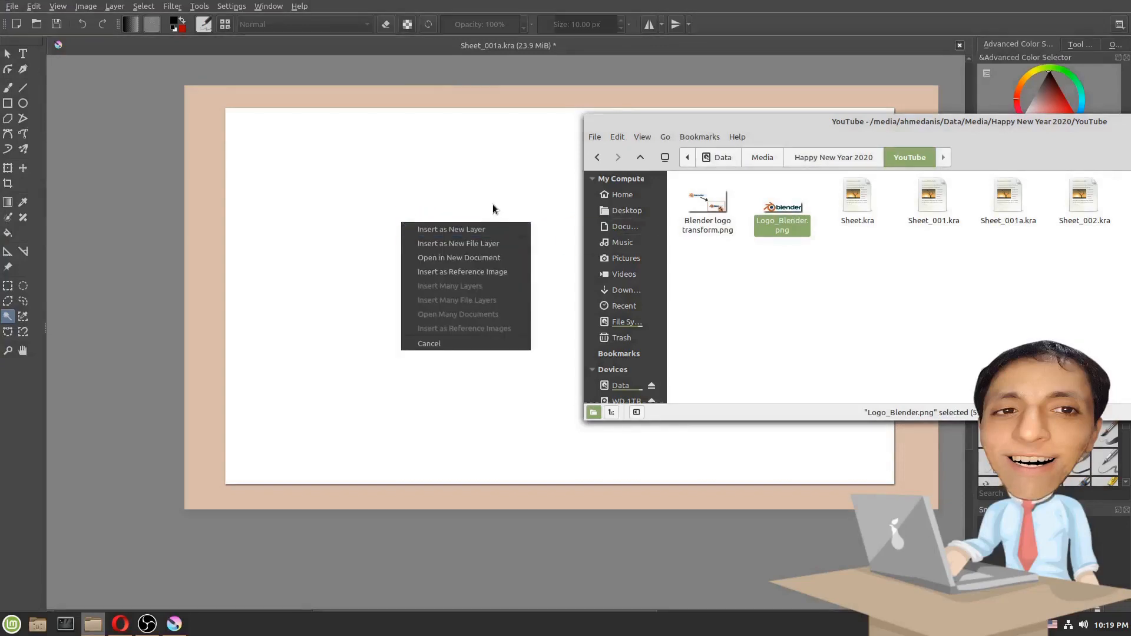
click(462, 229)
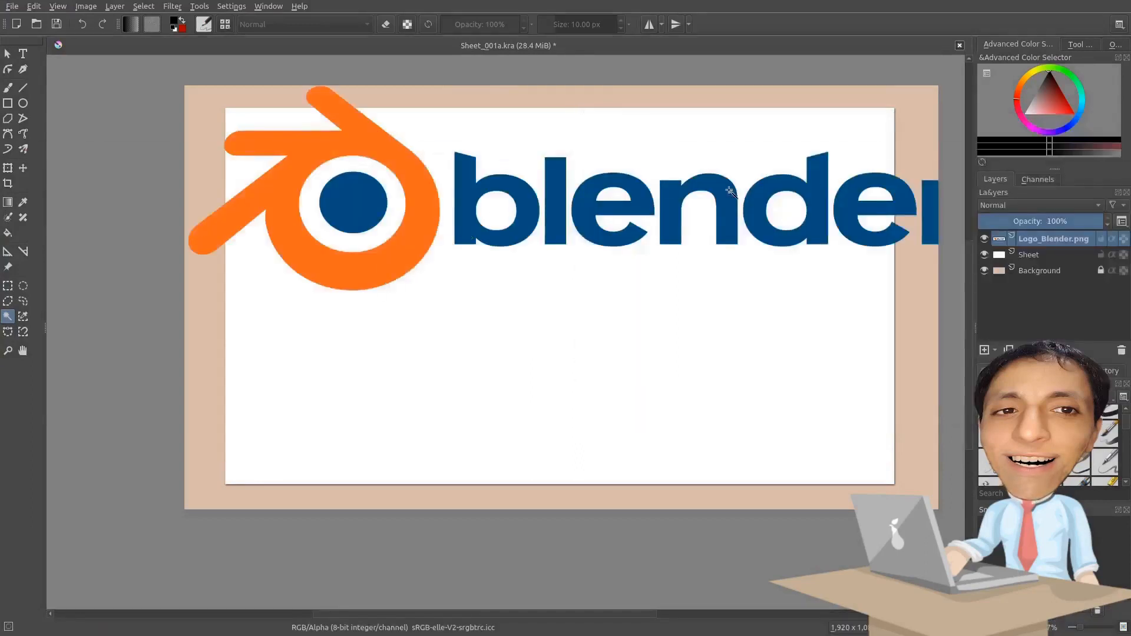
click(8, 169)
drag(619, 188, 568, 234)
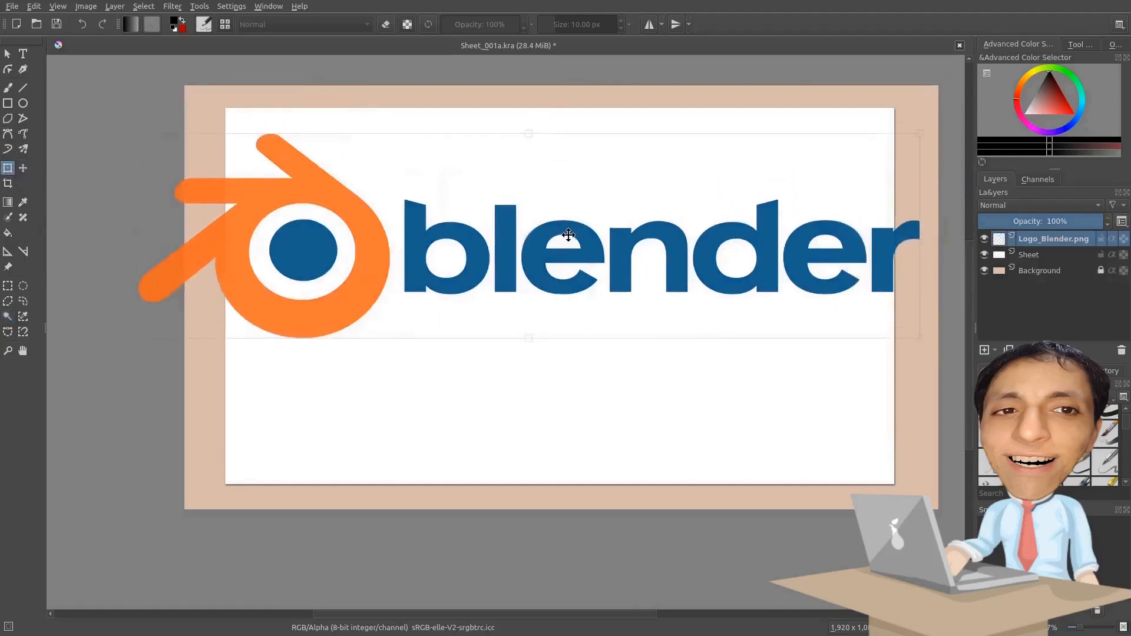
drag(919, 132, 773, 172)
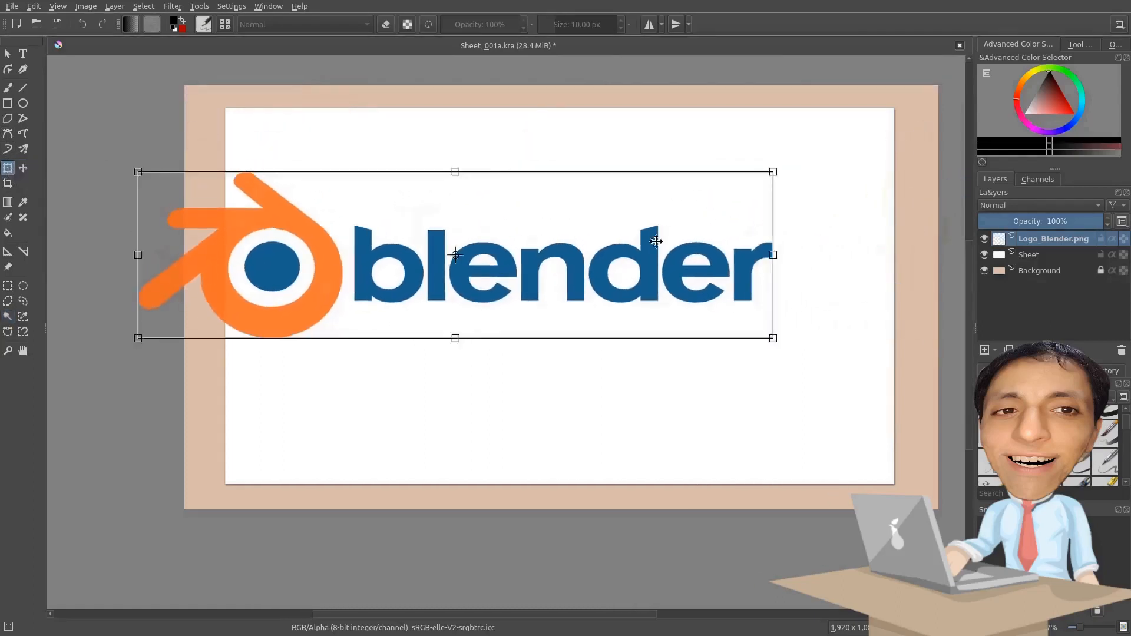
drag(656, 241, 748, 268)
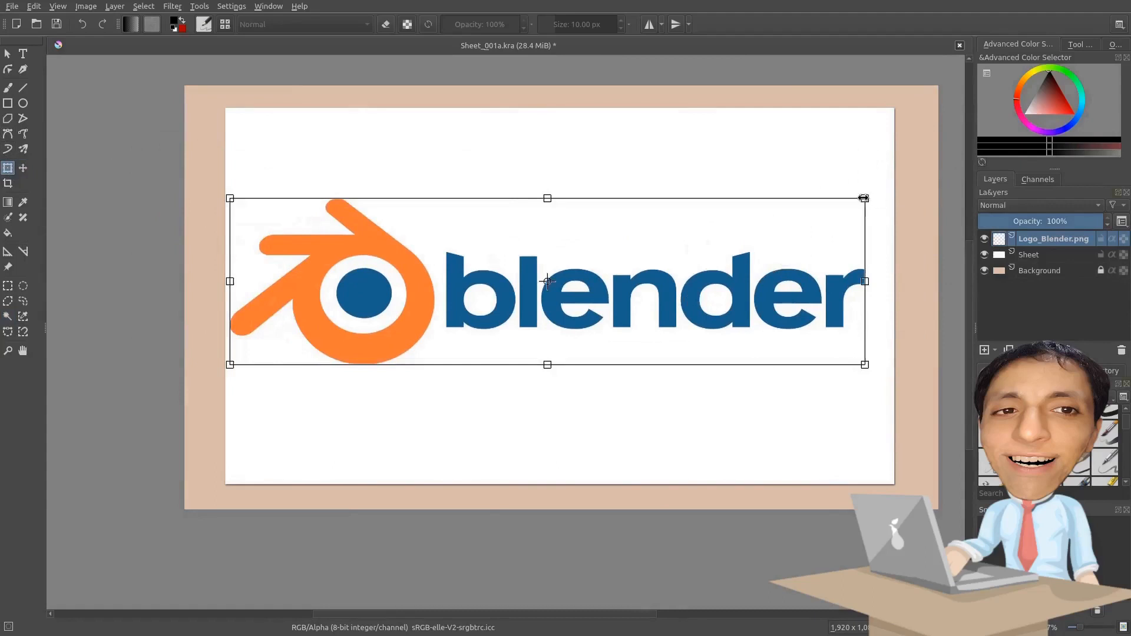
drag(863, 198, 840, 210)
drag(713, 265, 732, 265)
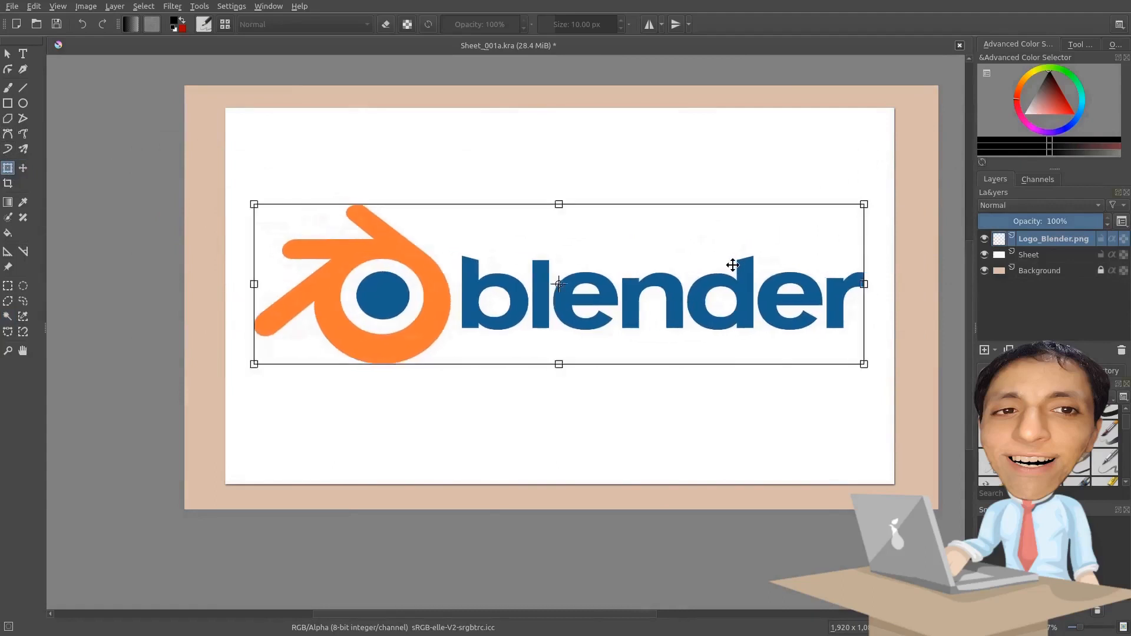
key(Return)
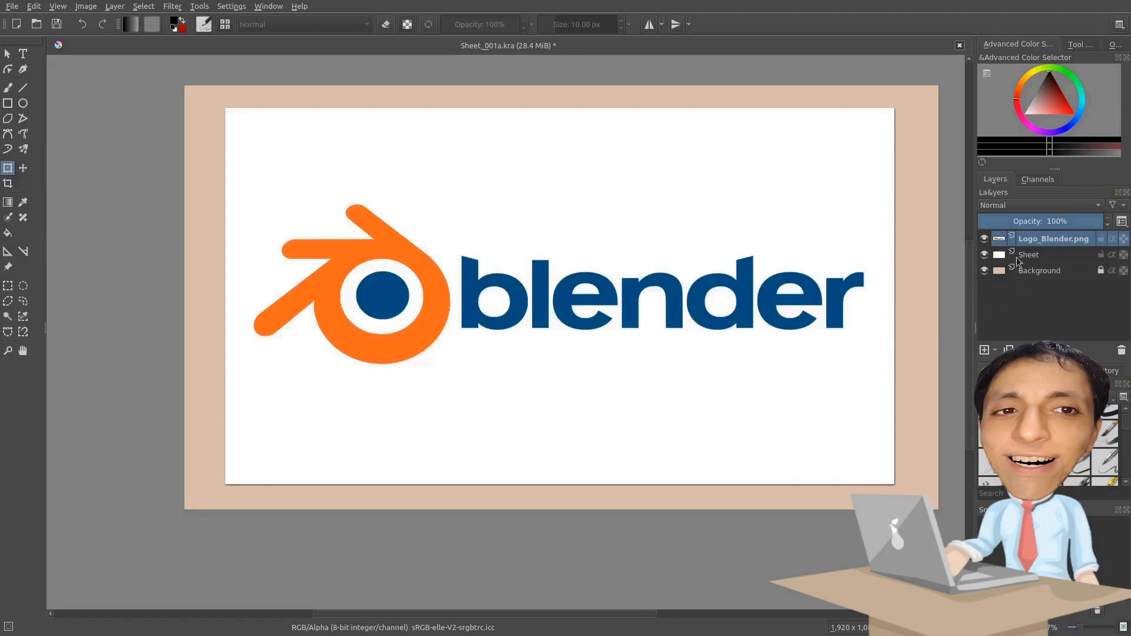
Duplicate the Logo_Blender.png layer and hide the copy.
right_click(1024, 242)
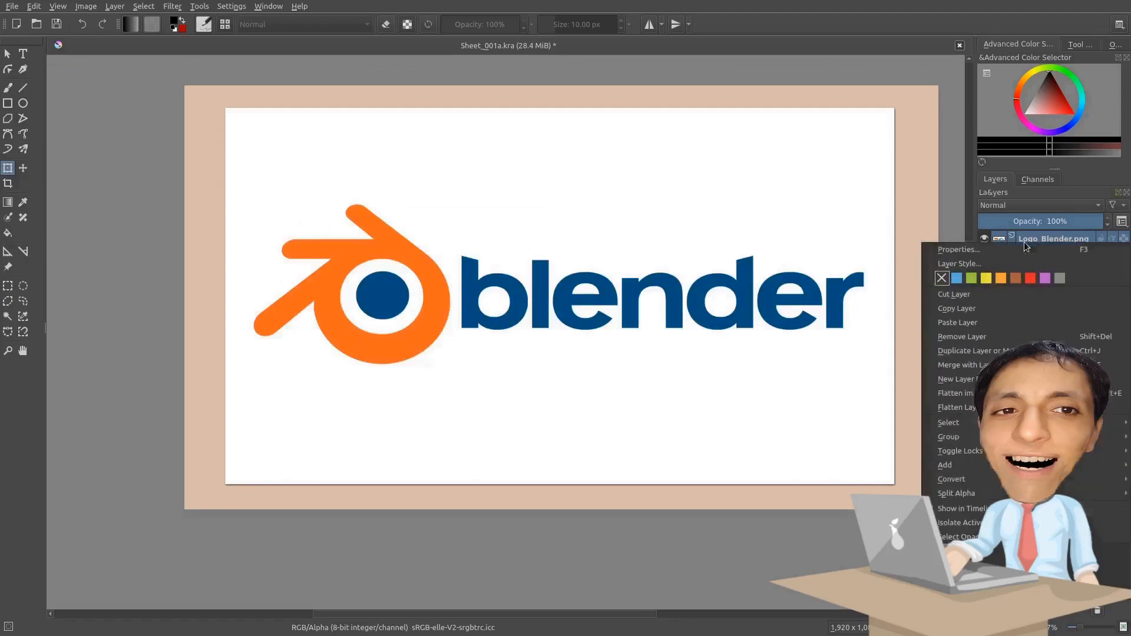
click(958, 352)
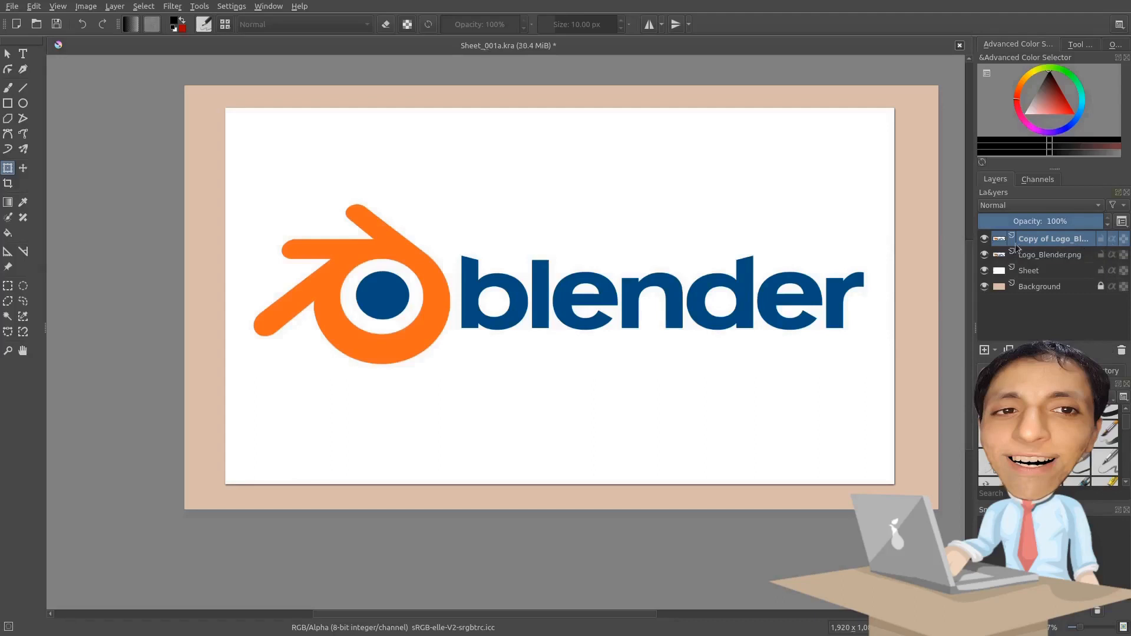
click(985, 241)
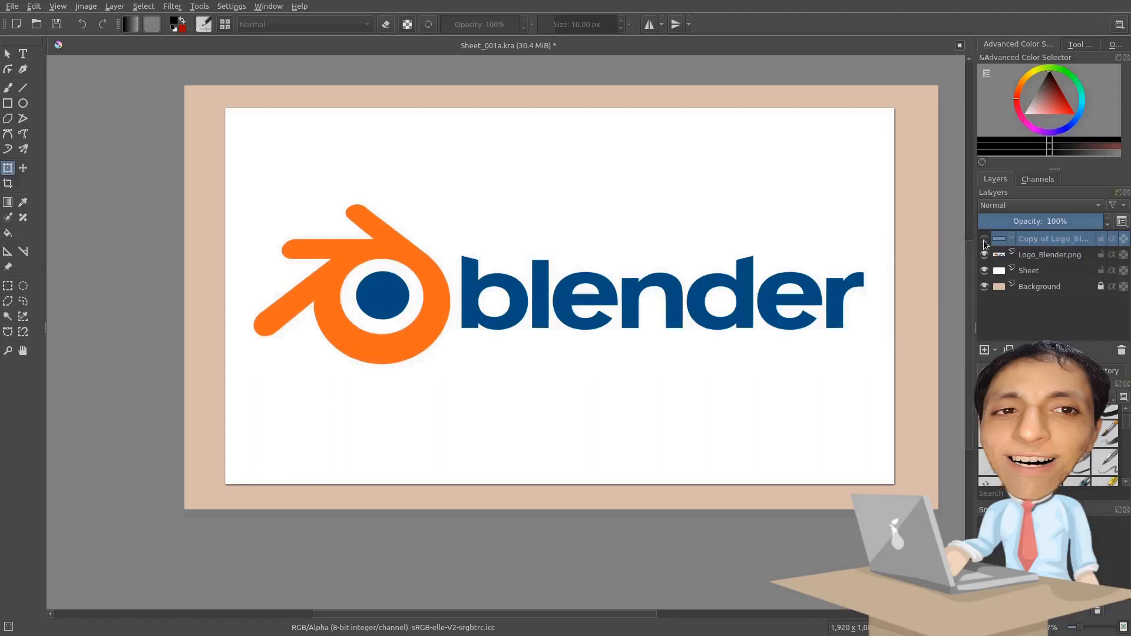
Add a Stroke layer style to the original Logo_Blender.png layer, keeping the logo in view beside the dialog.
click(1040, 256)
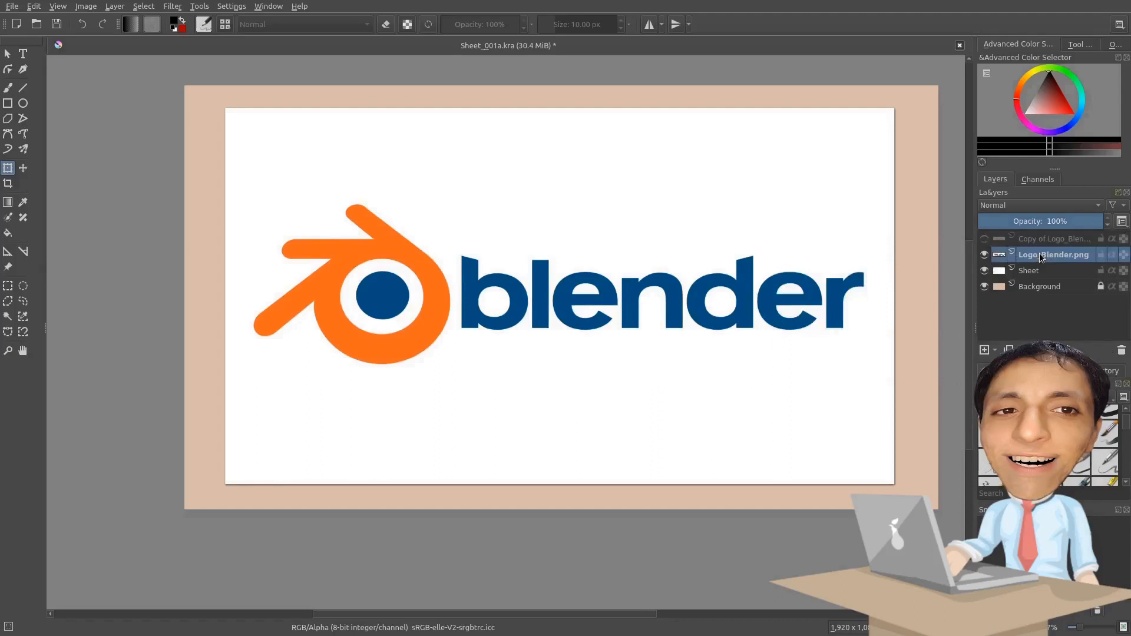
click(114, 7)
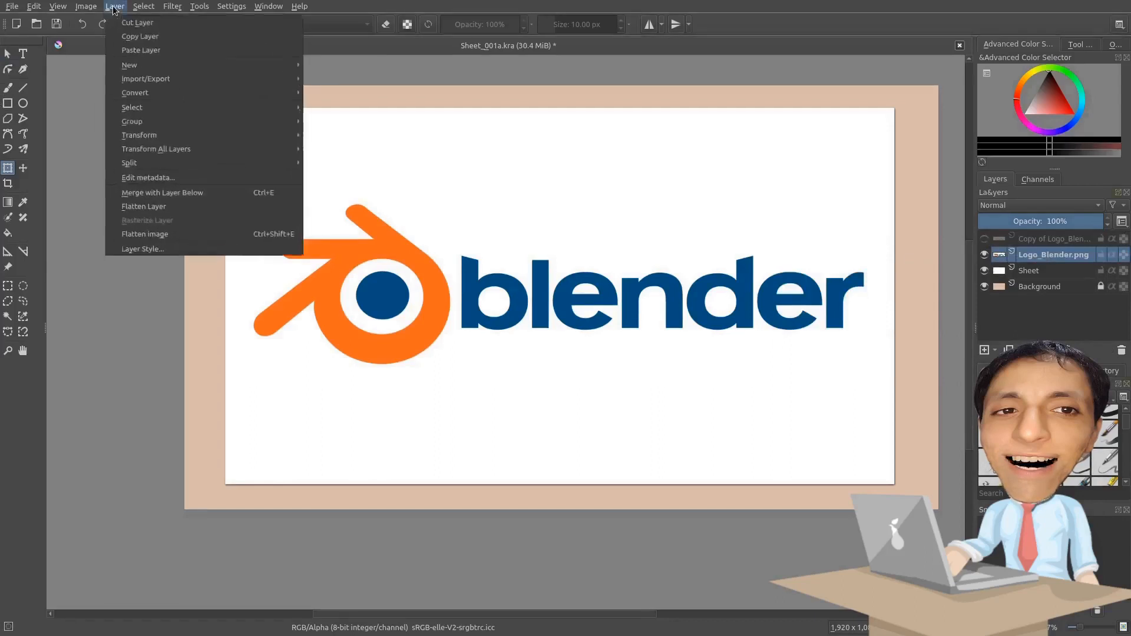
click(161, 249)
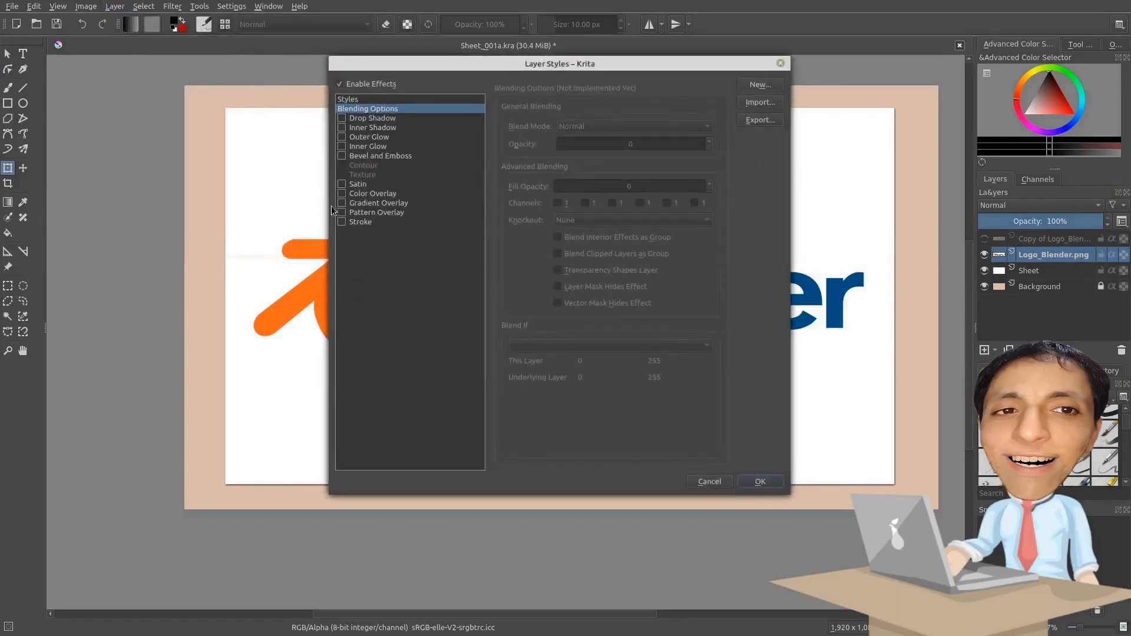
click(341, 223)
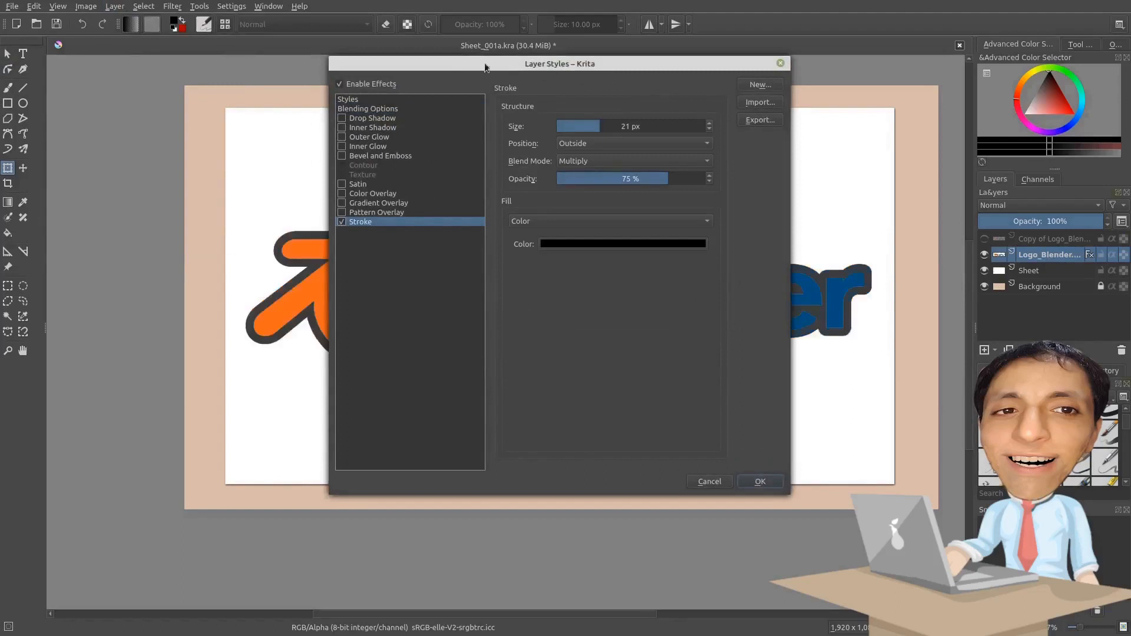
drag(486, 60, 839, 226)
drag(686, 221, 606, 219)
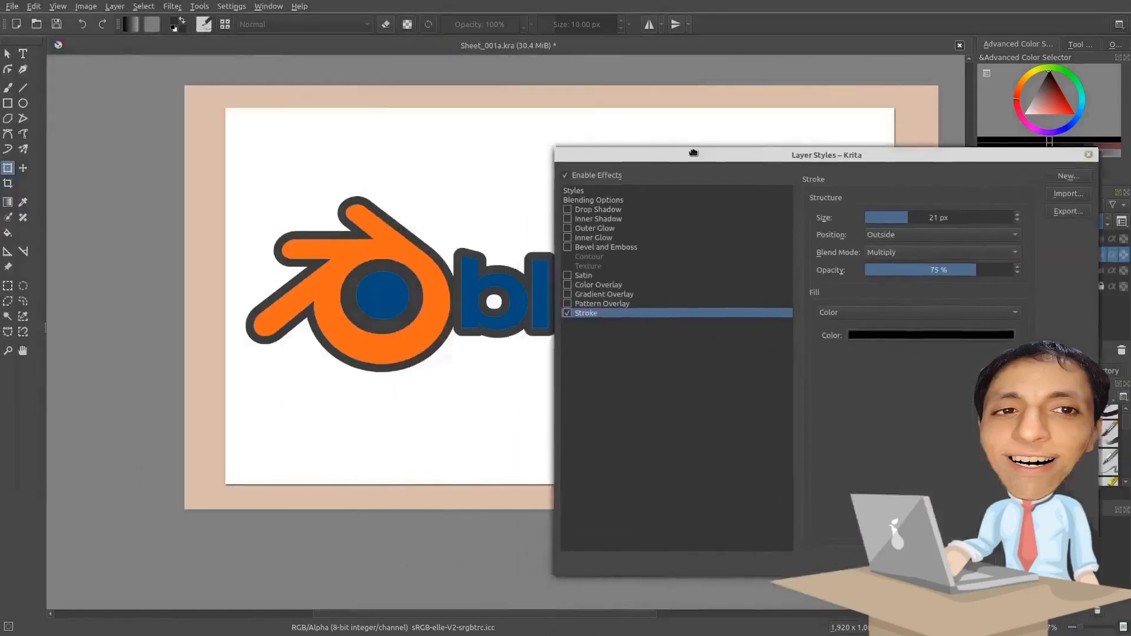
drag(669, 77, 636, 190)
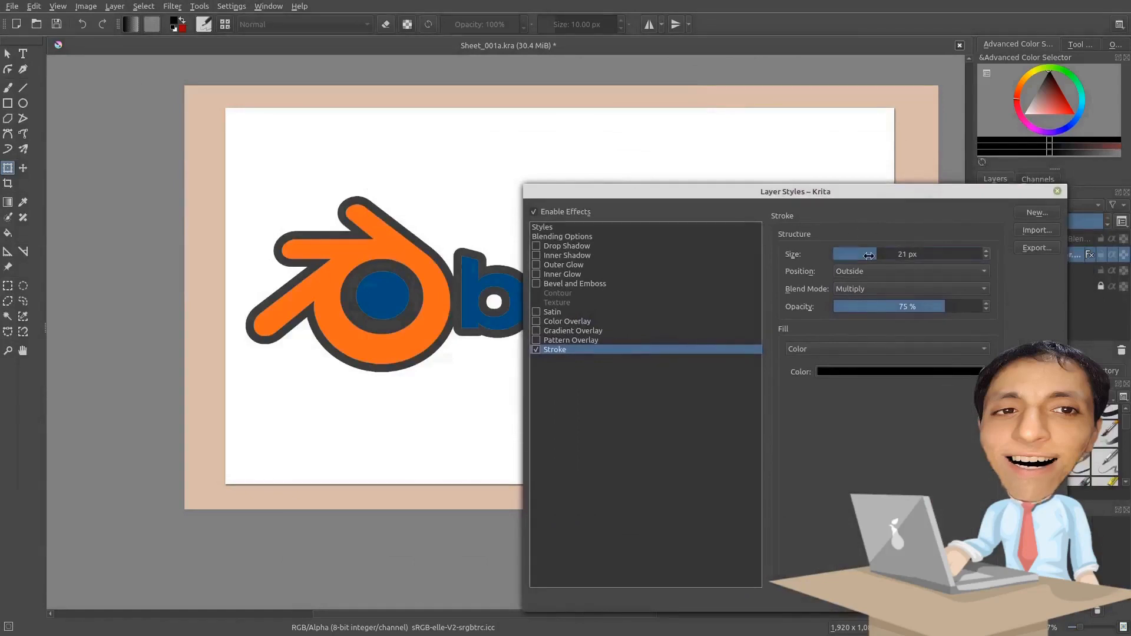
Set the logo's stroke size to 3 px and its opacity to 100%, and apply the layer style.
drag(868, 256, 856, 258)
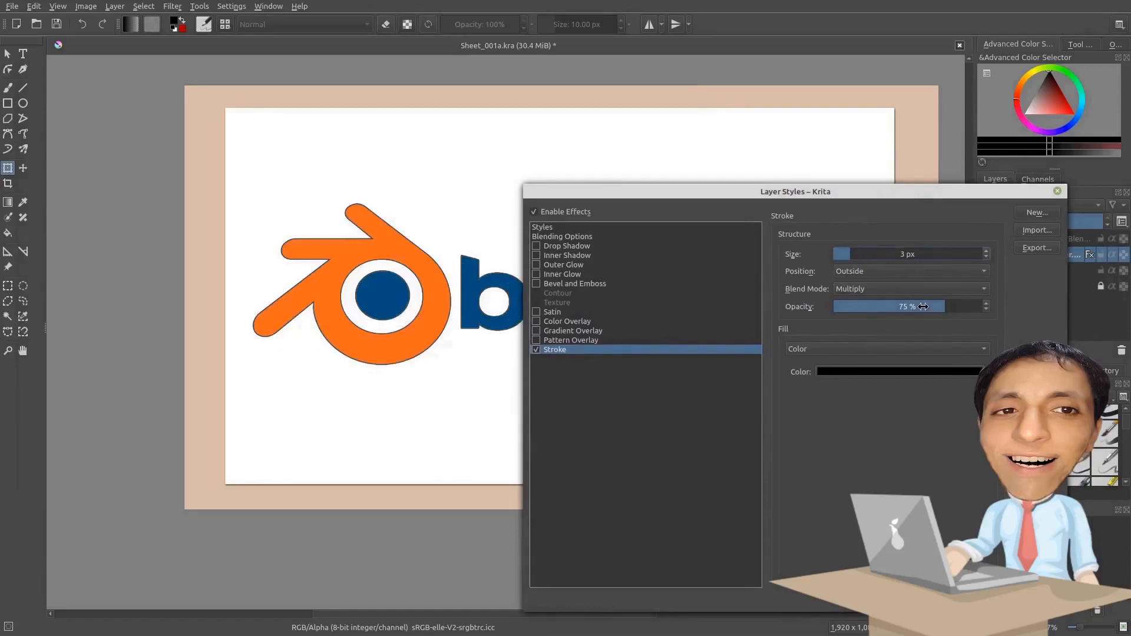
drag(923, 306, 1000, 315)
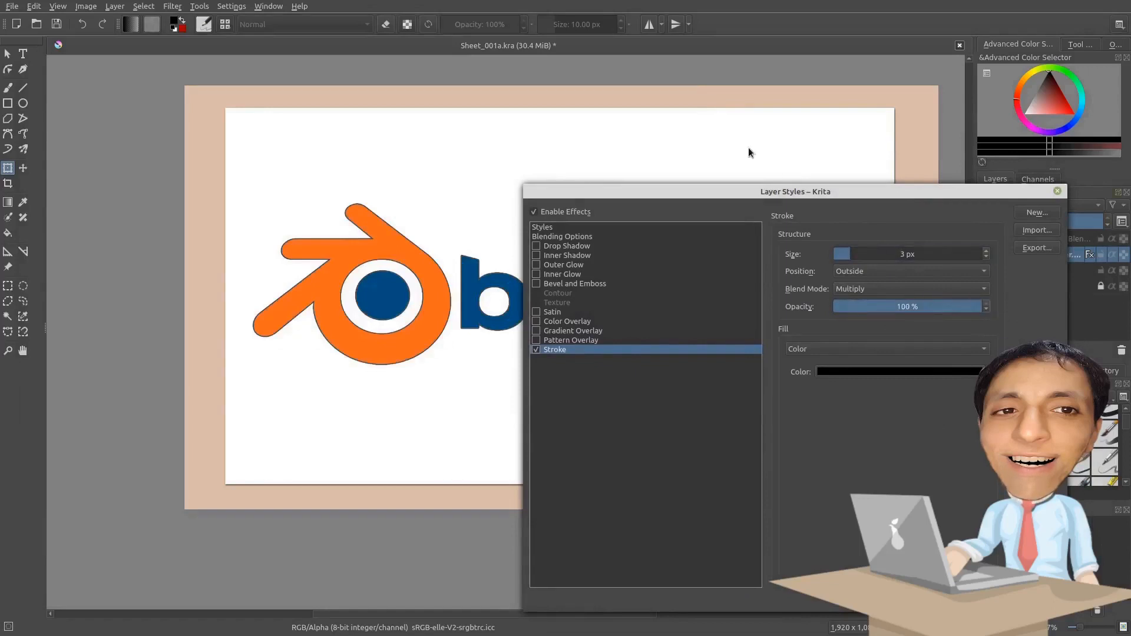
drag(759, 197, 627, 170)
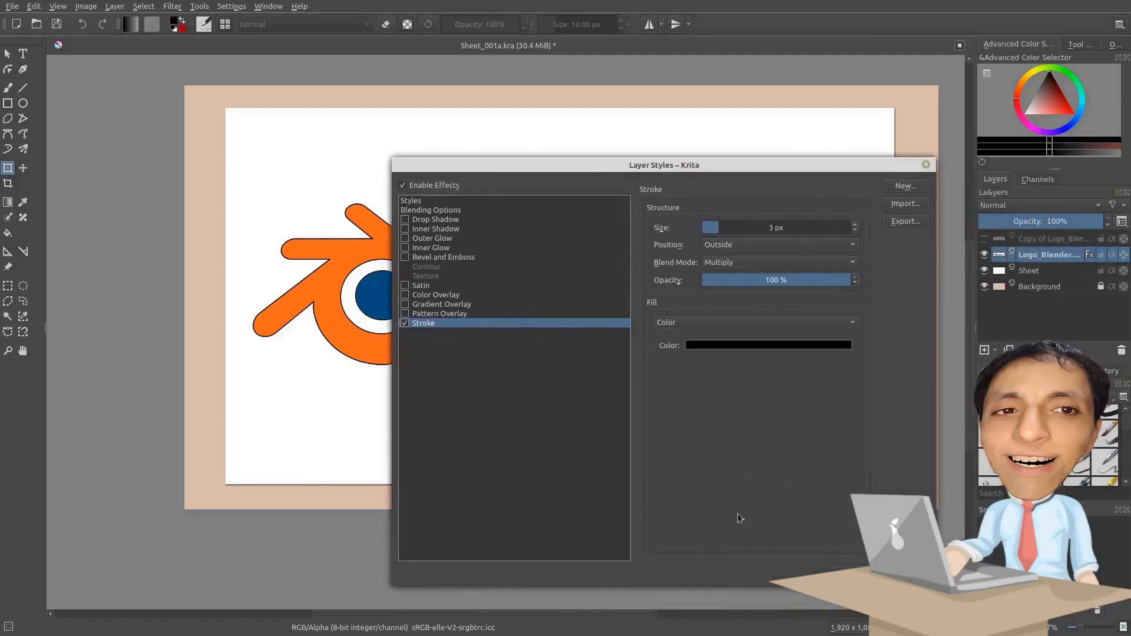
click(857, 574)
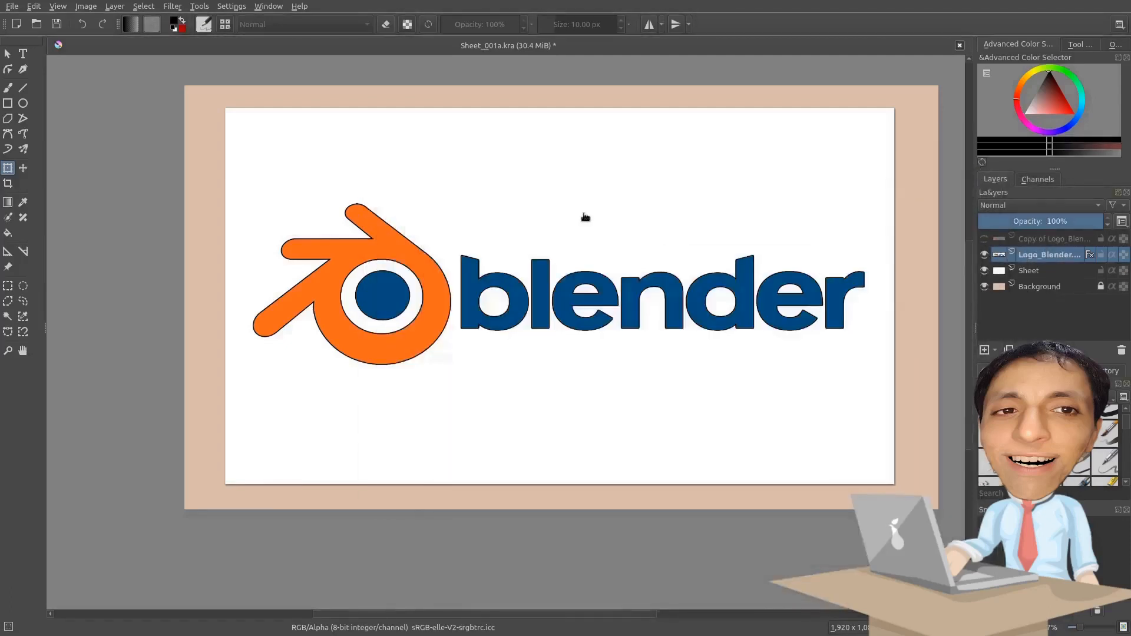
scroll(585, 217, down, 1)
scroll(585, 218, up, 1)
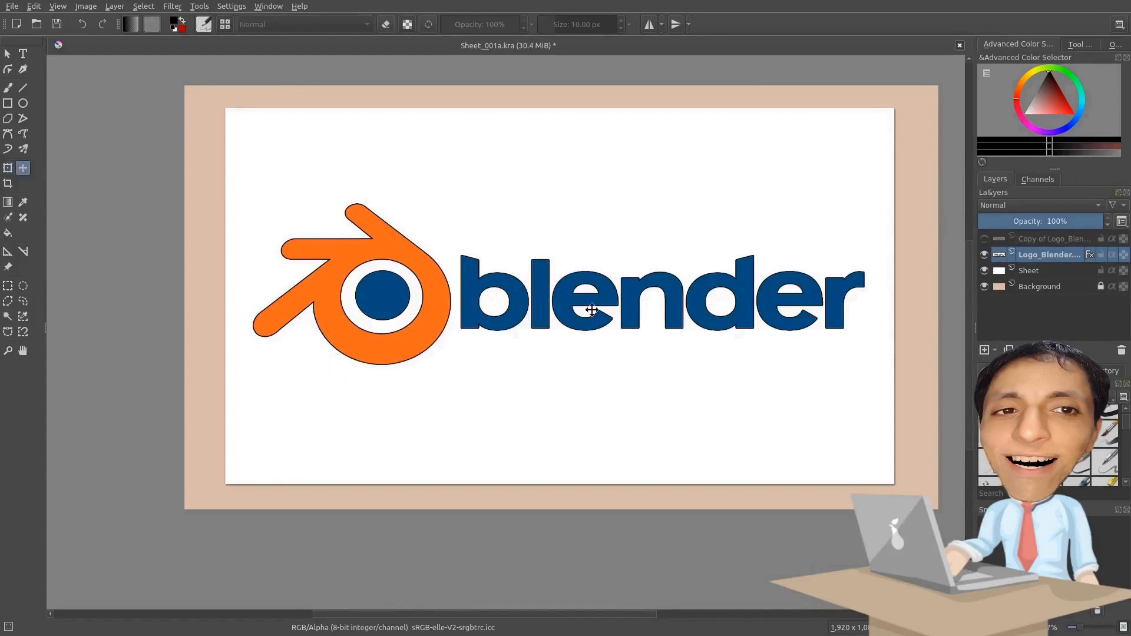
Shift the logo slightly up and left on the sheet and rasterize its stroke style by merging a new empty layer down into it.
drag(586, 311, 489, 301)
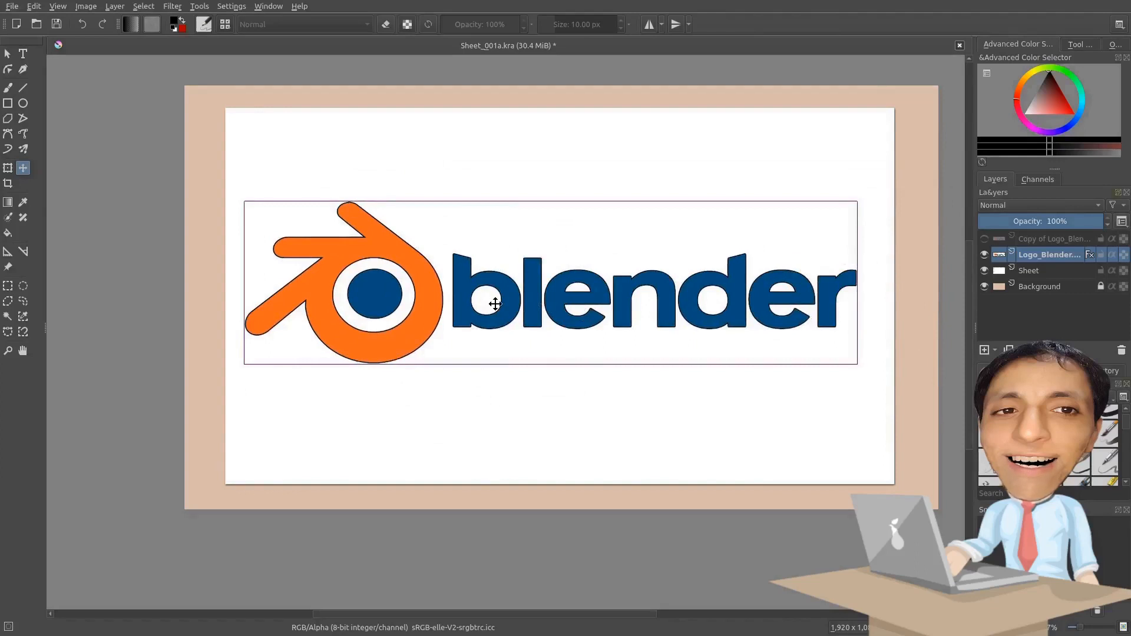
click(985, 350)
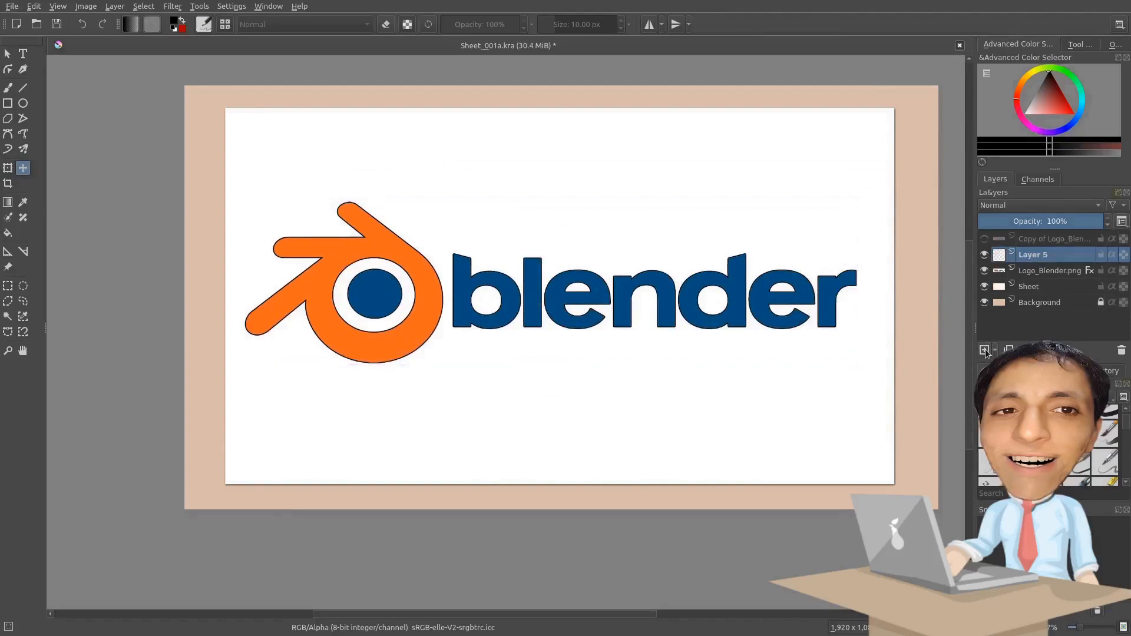
key(ctrl+e)
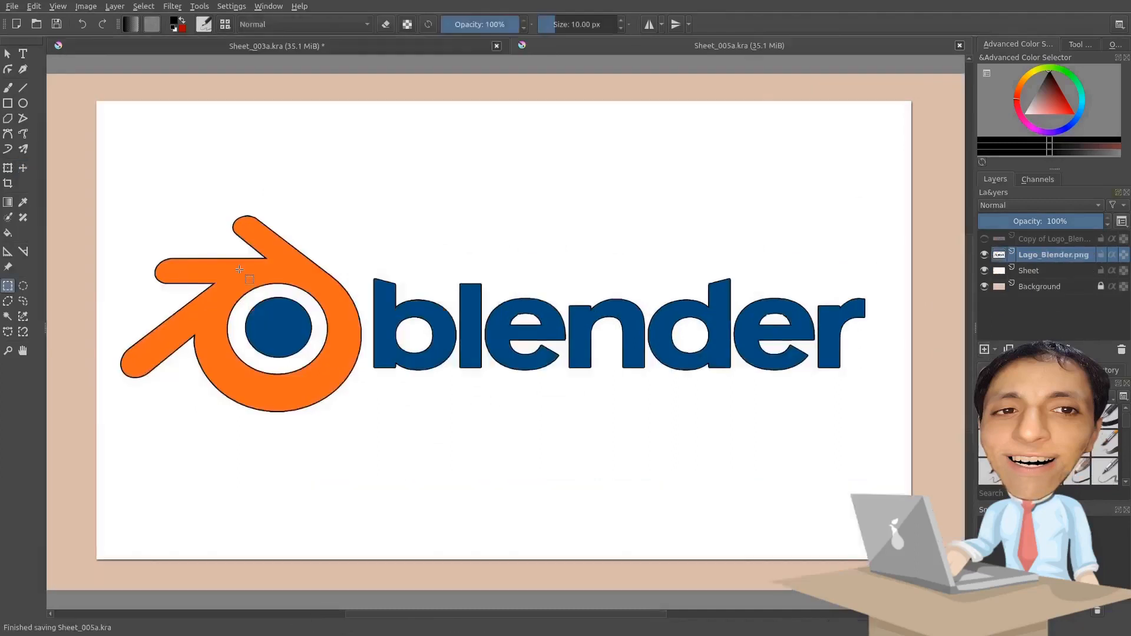
Select the logo symbol's orange area and blue inner circle by contiguous color and delete both fills, keeping the black outlines.
click(7, 318)
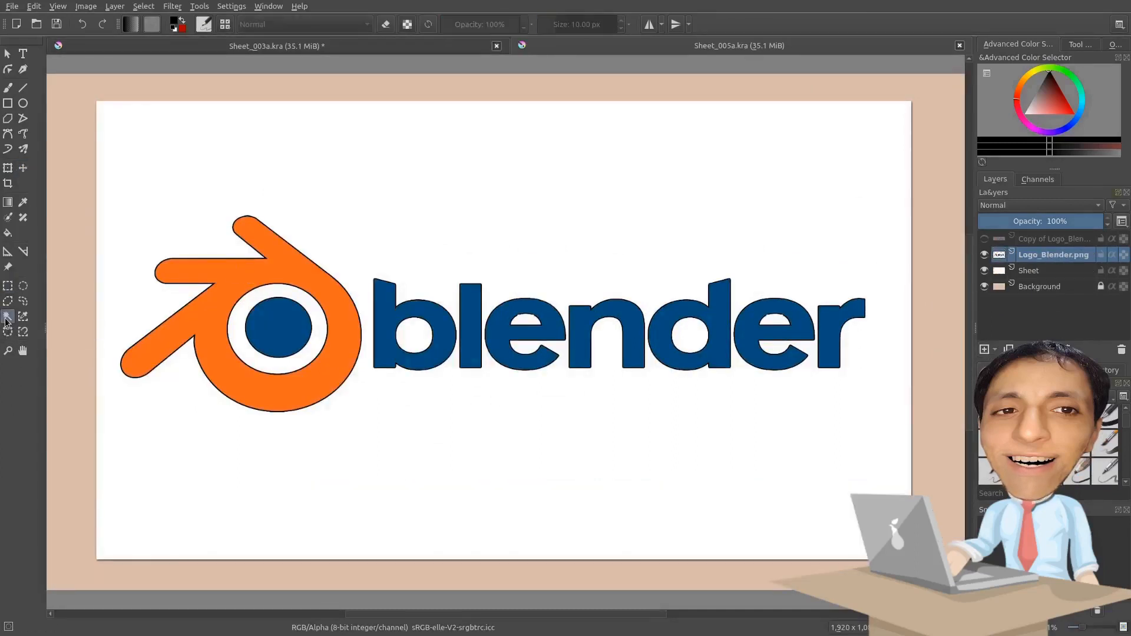
click(231, 292)
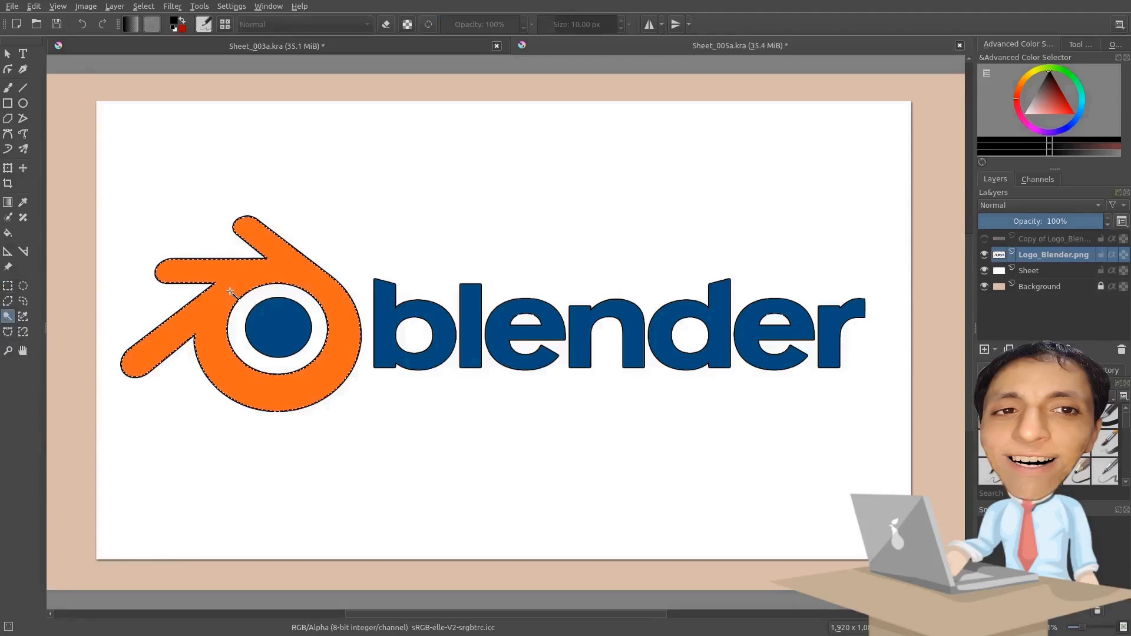
key(Delete)
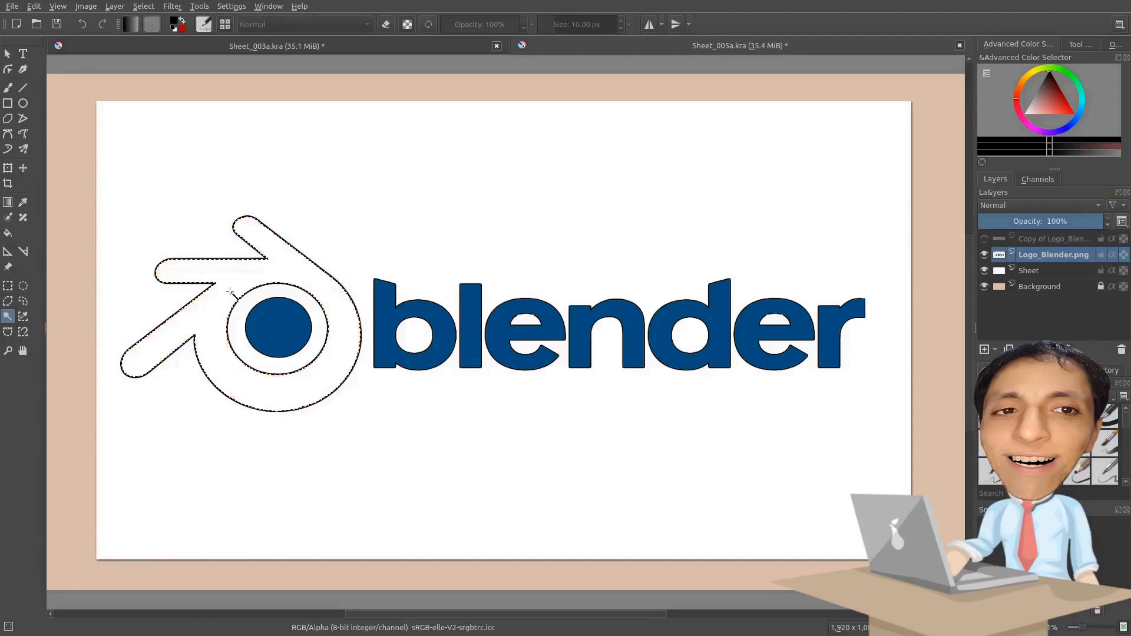
click(285, 342)
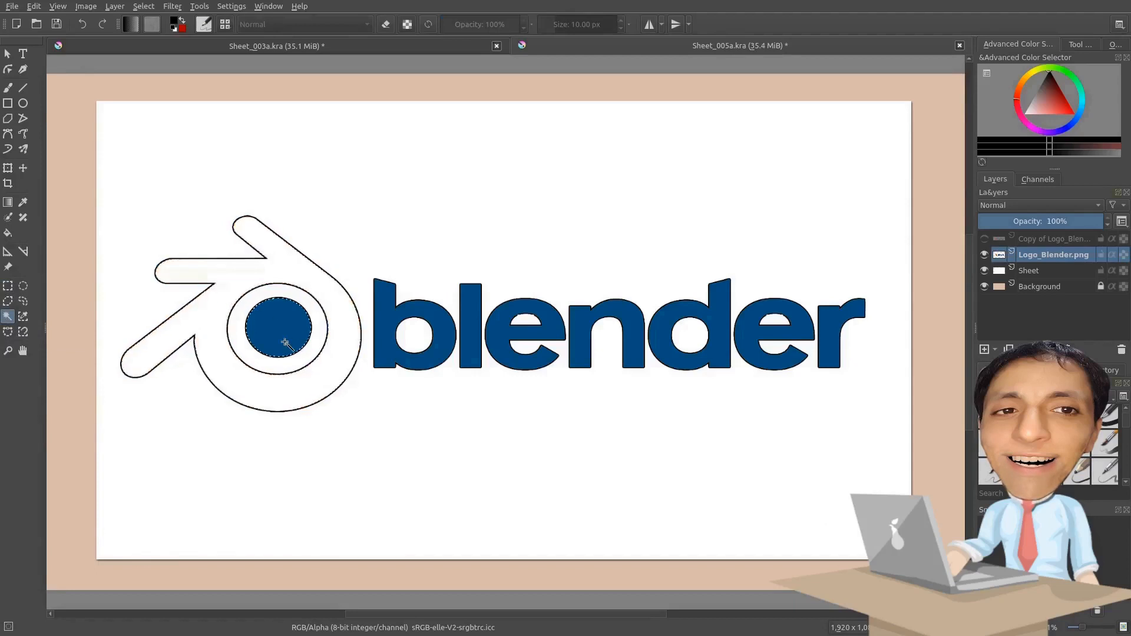
key(Delete)
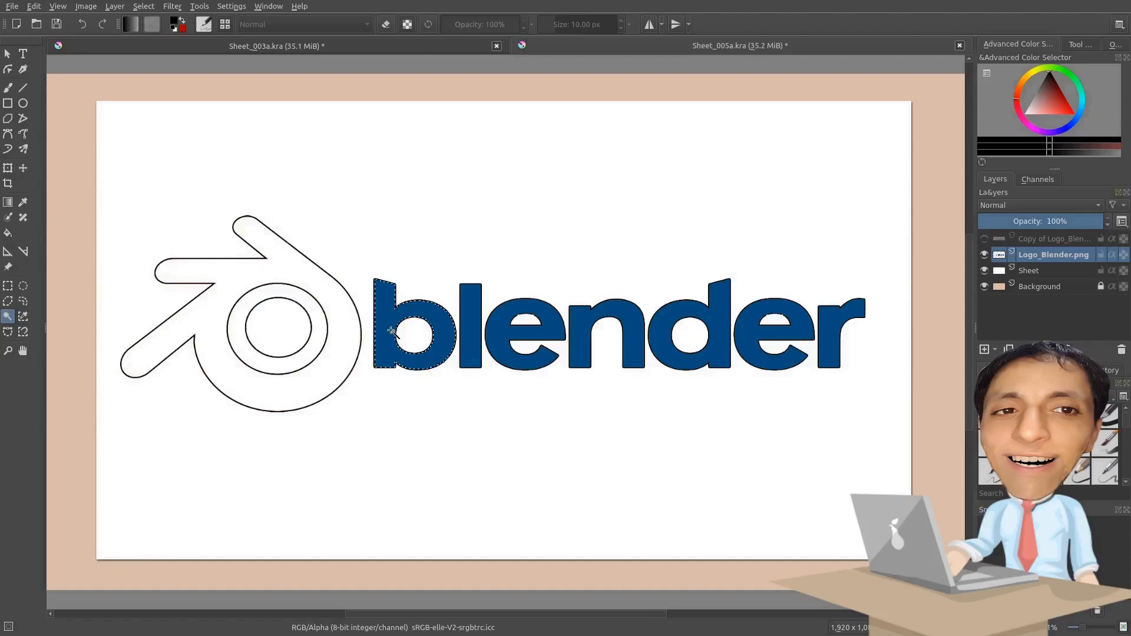
Delete the blue fill from each letter of the "blender" wordmark, keeping the black outlines, and deselect.
key(Delete)
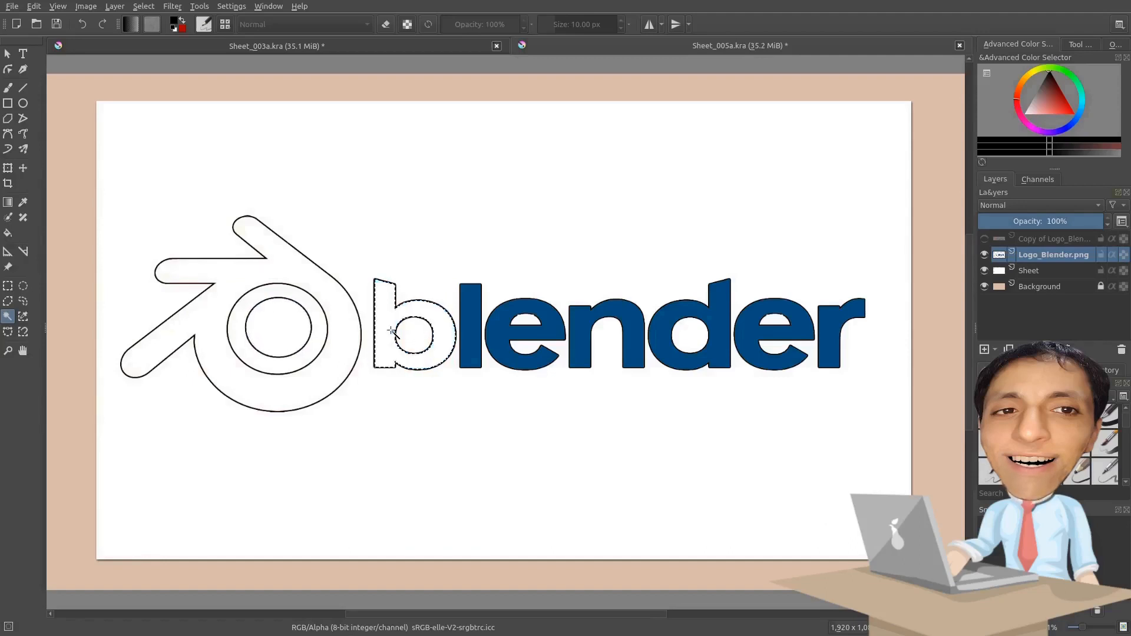
click(475, 331)
key(Delete)
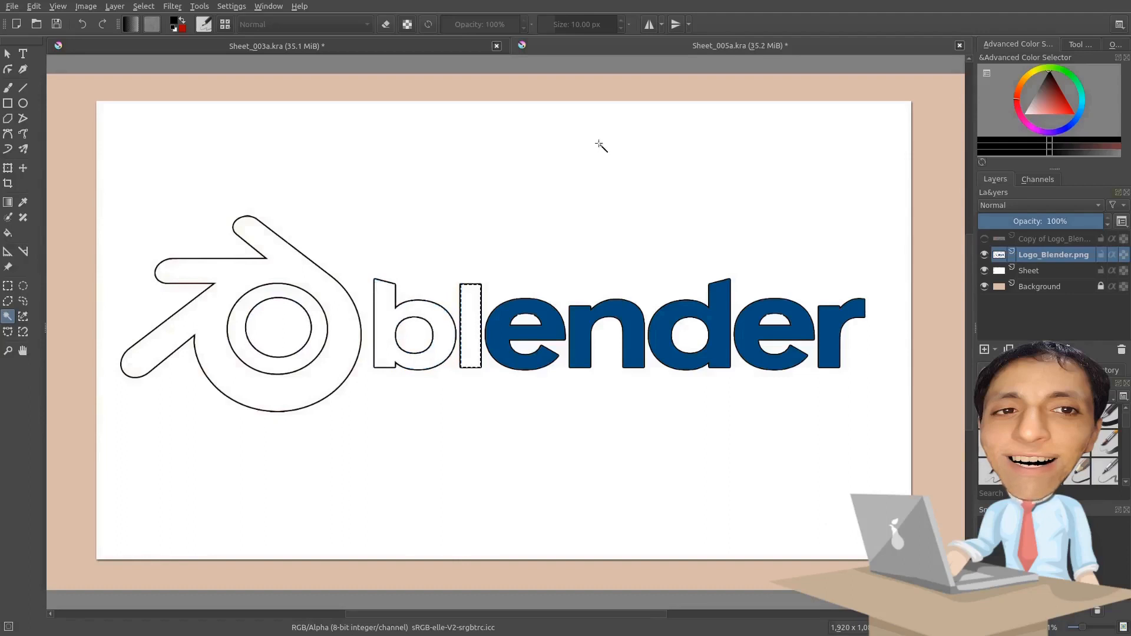
click(495, 333)
key(Delete)
click(580, 333)
key(Delete)
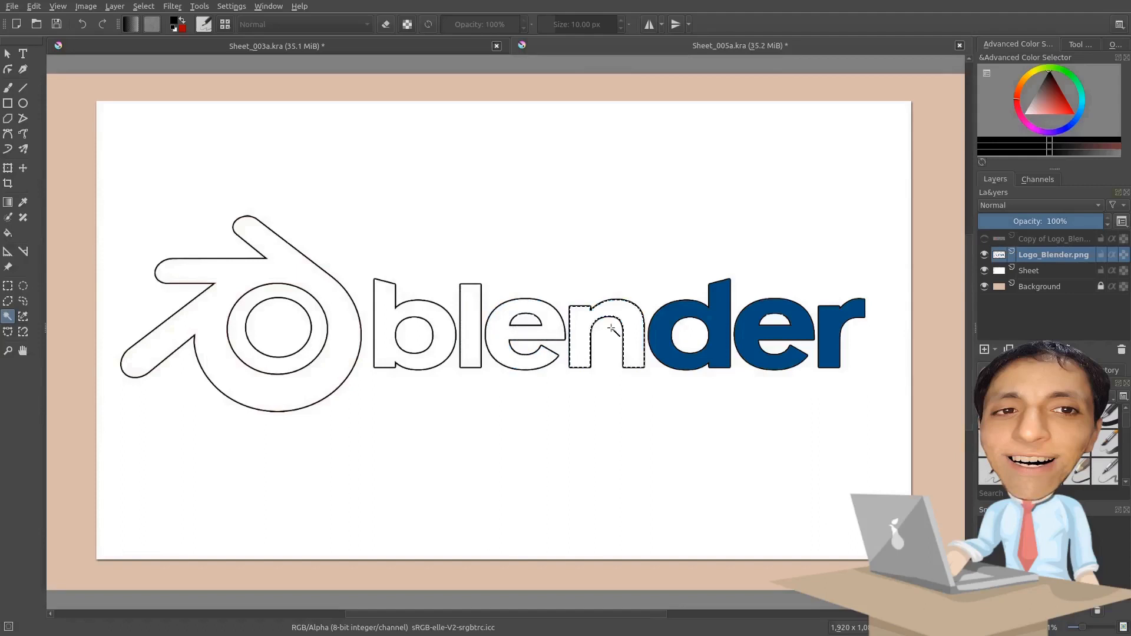
click(663, 323)
key(Delete)
click(746, 325)
key(Delete)
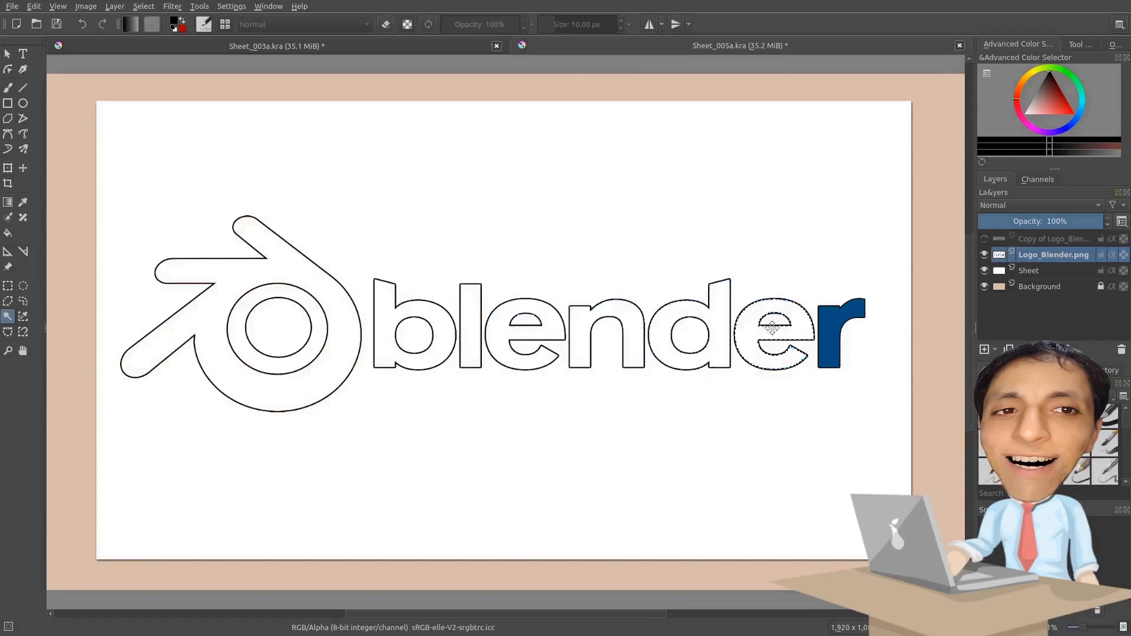
click(830, 329)
key(Delete)
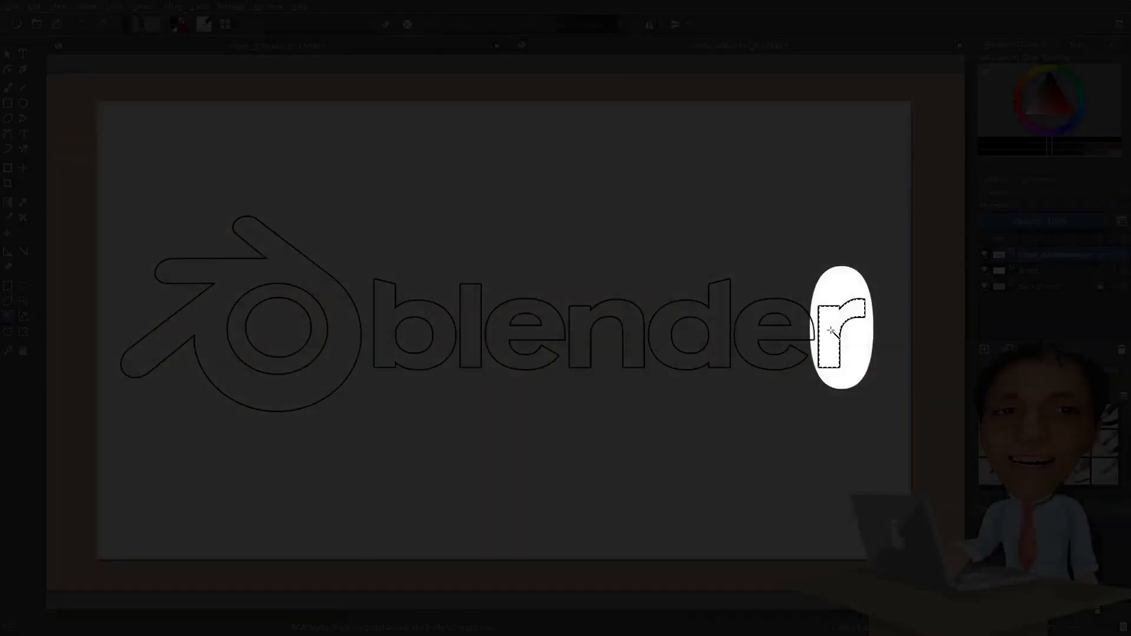
click(143, 7)
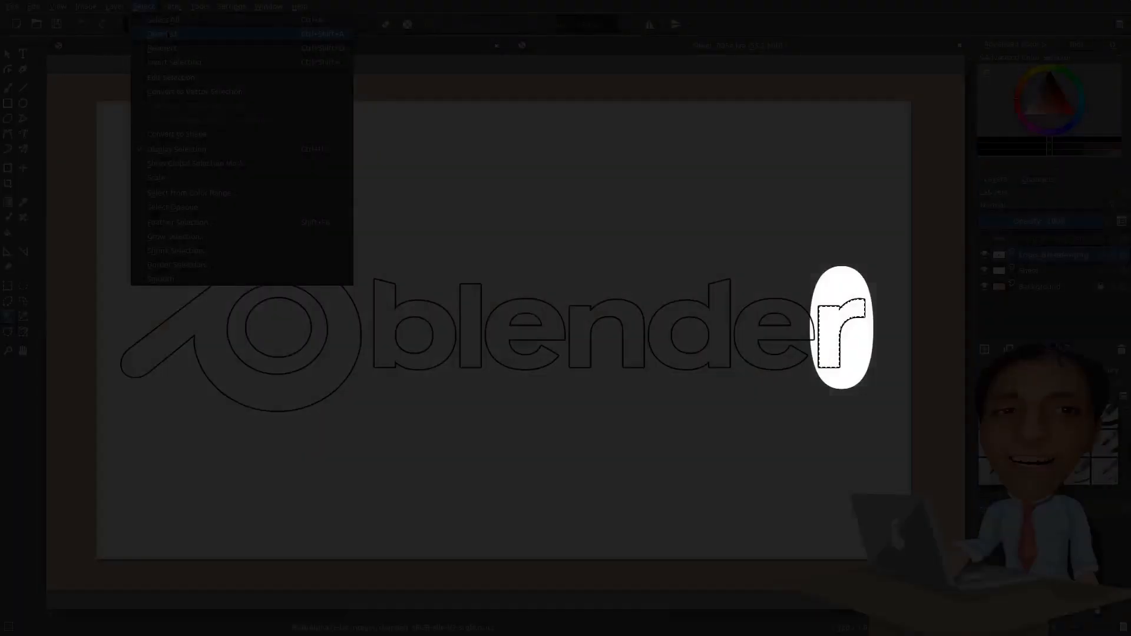
click(162, 34)
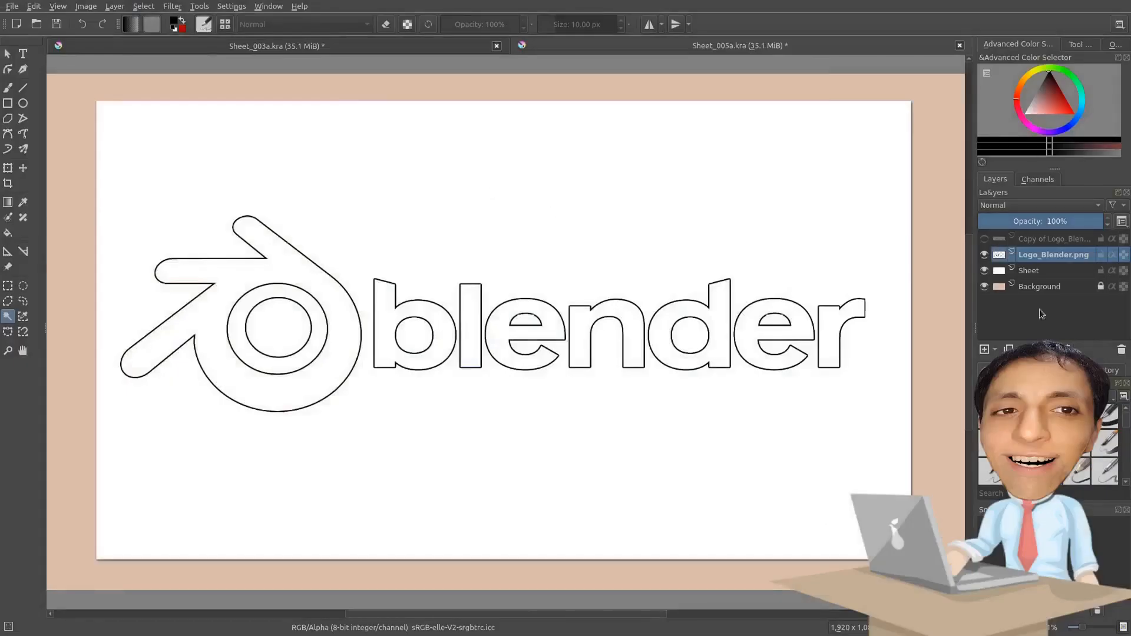
Show the hidden logo copy layer and rename the Logo_Blender.png outline layer to Outline.
click(985, 239)
scroll(780, 350, down, 1)
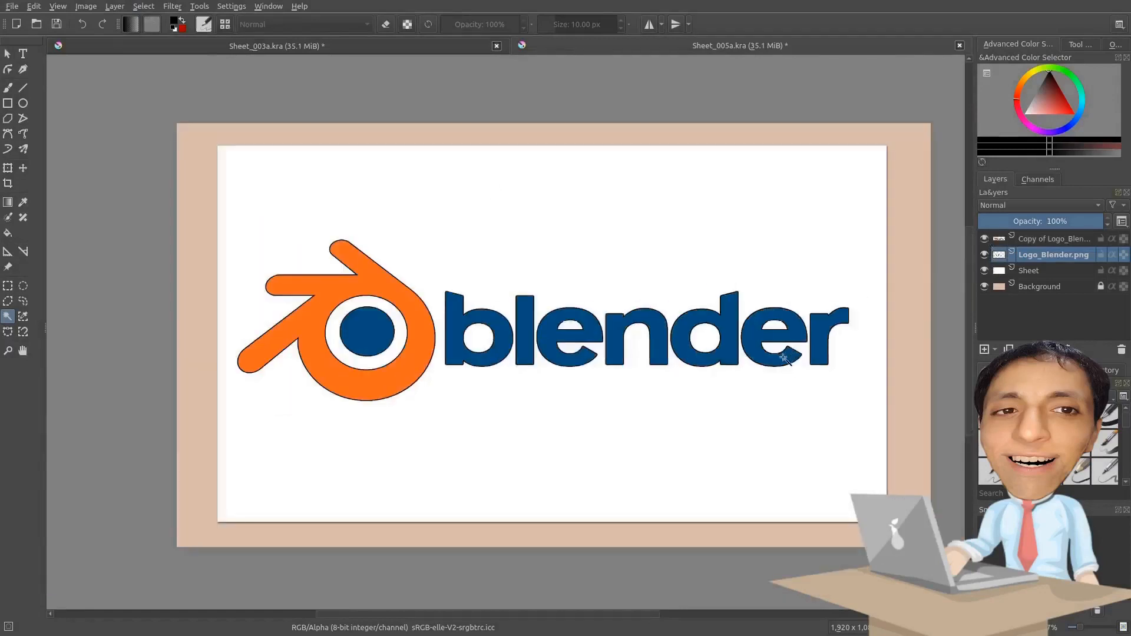
double_click(1054, 258)
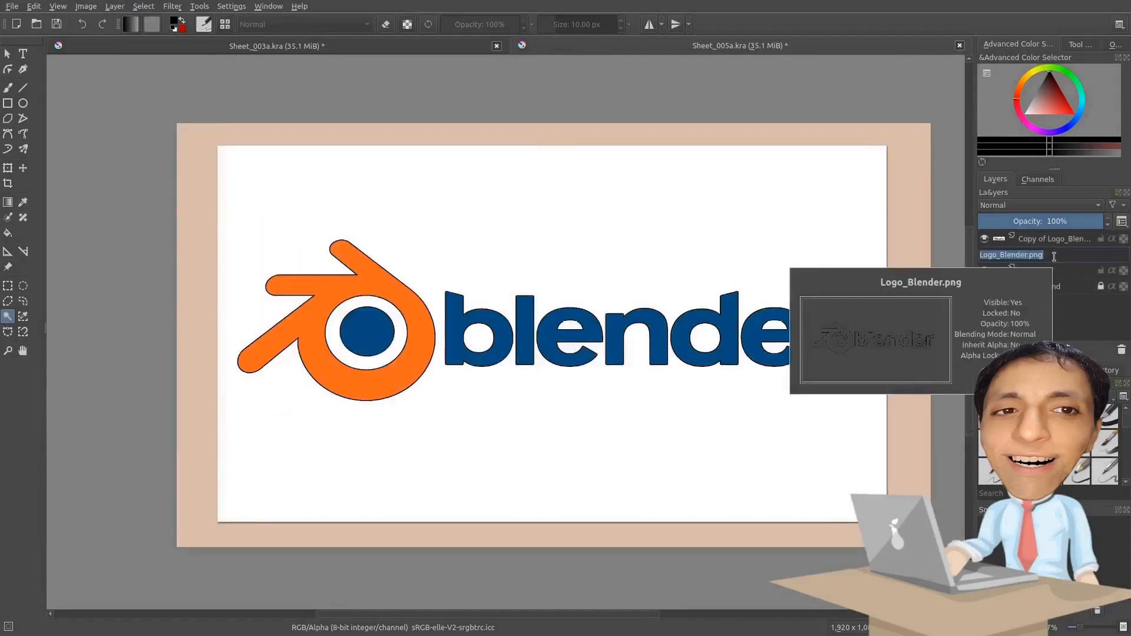
text(Outline)
key(Return)
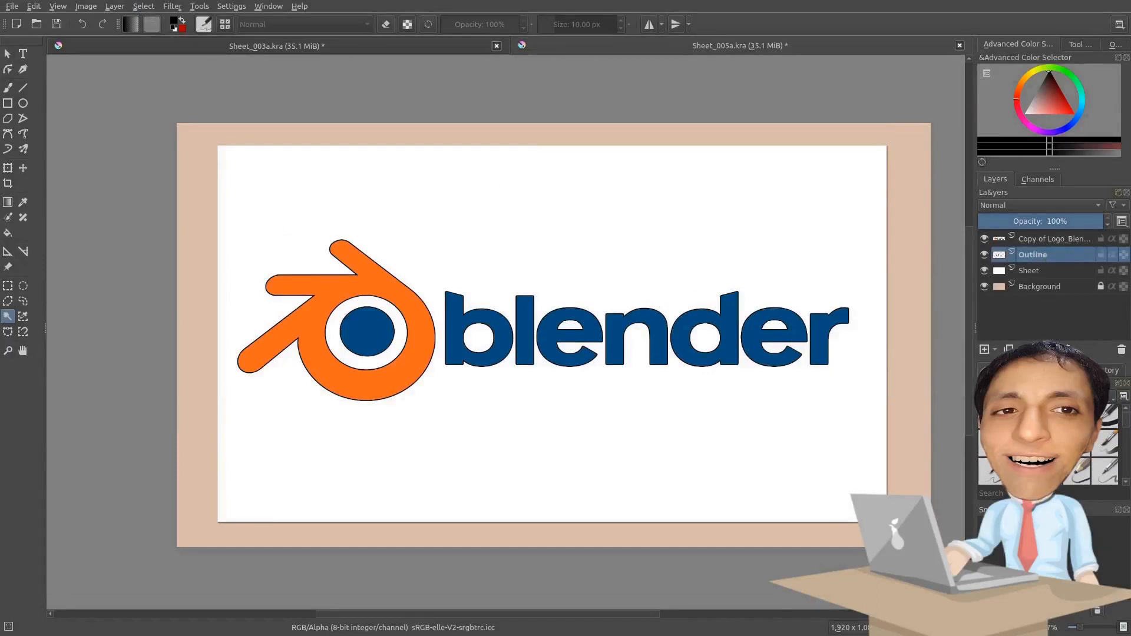
Move the Outline layer above the logo copy and rename the copy layer to Color.
click(1048, 349)
double_click(1032, 256)
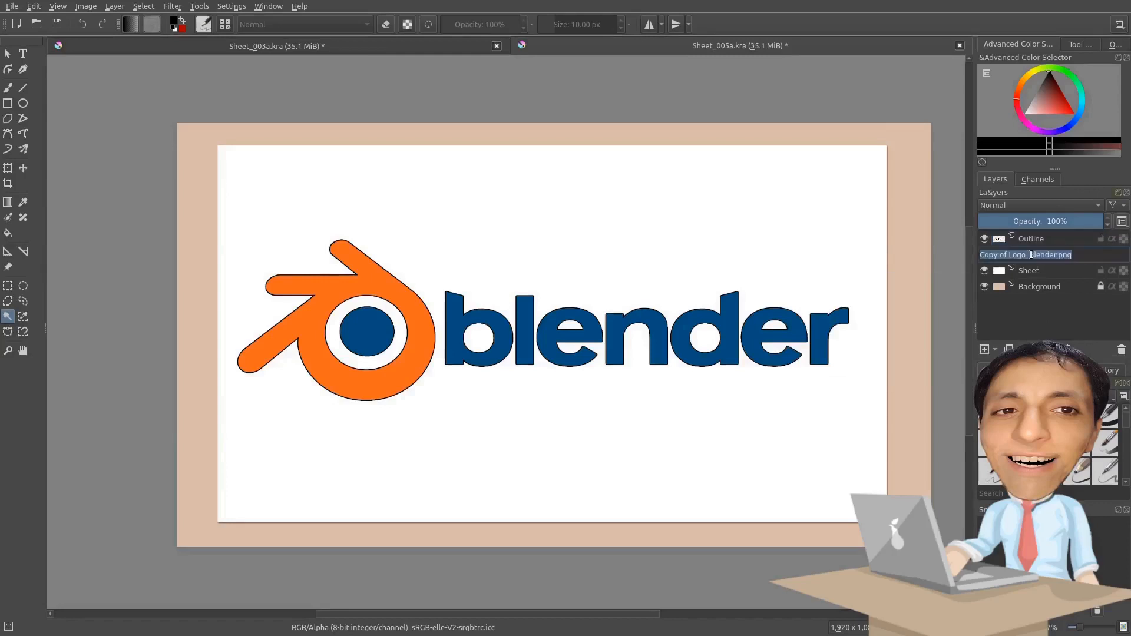
text(Color)
key(Return)
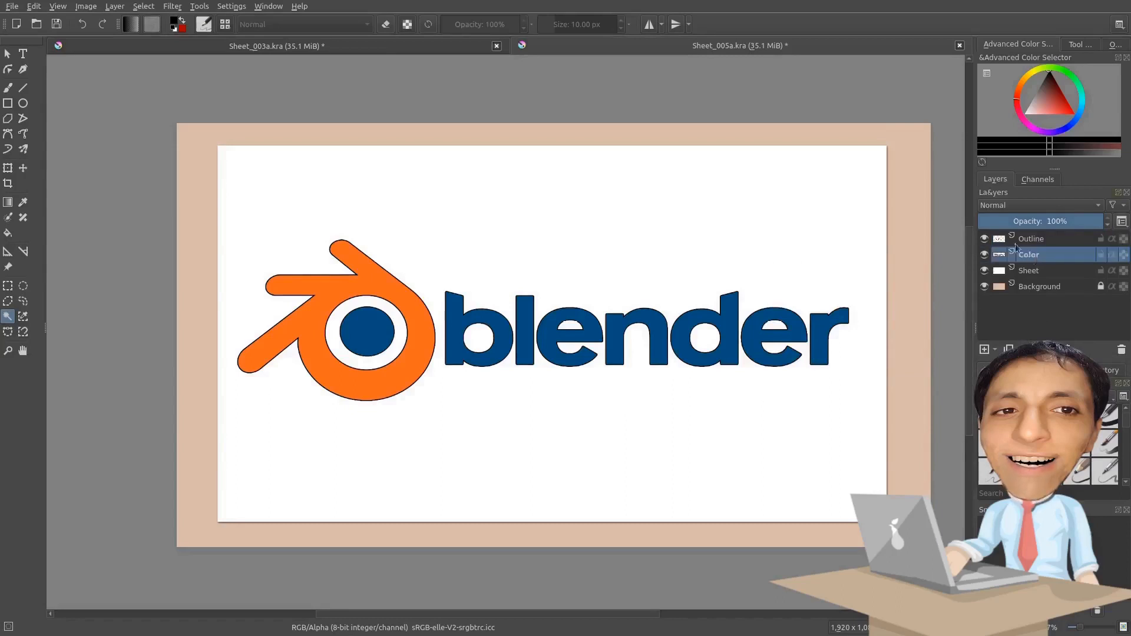
Toggle the Outline layer's visibility to check its effect and rename that layer to Linear Art.
click(984, 238)
click(985, 239)
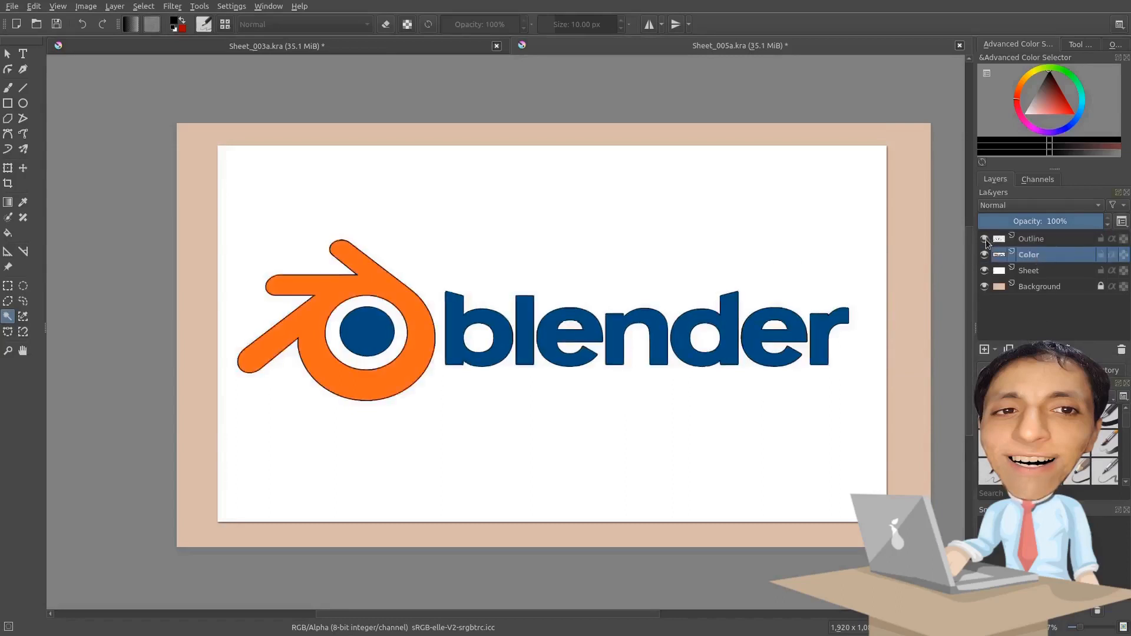
click(1023, 245)
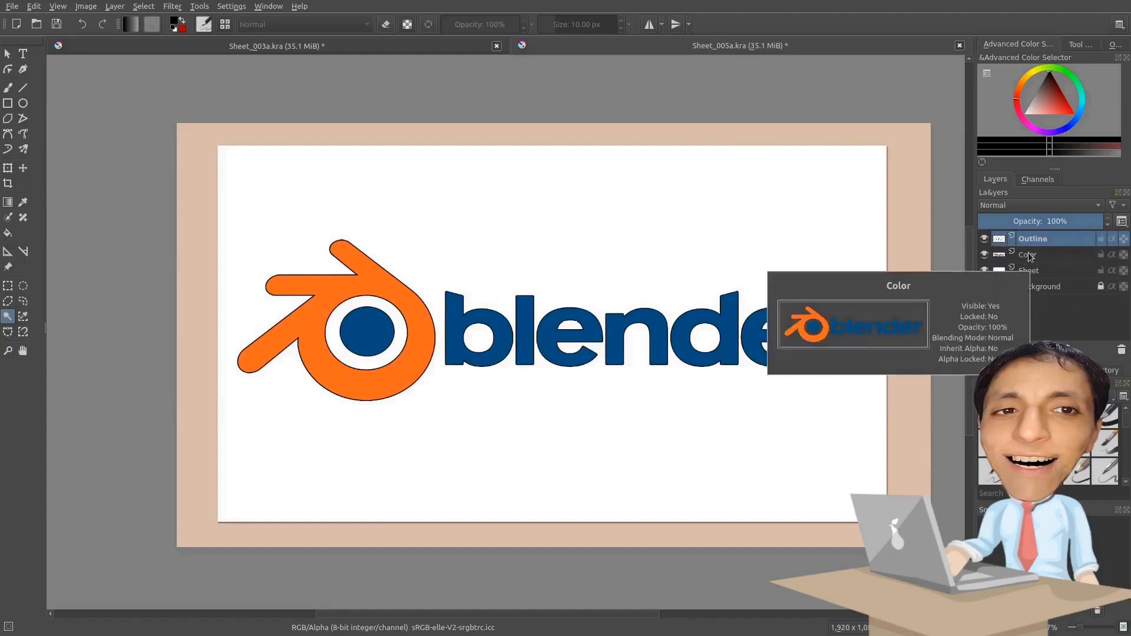
double_click(1039, 241)
text(L)
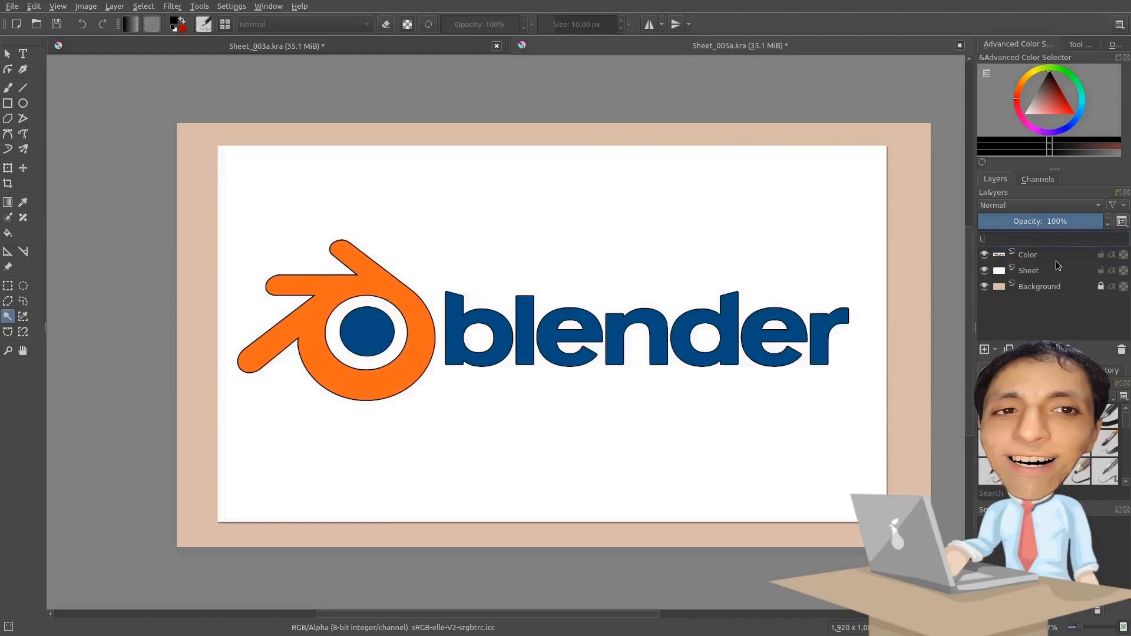
text(inear Art)
key(Return)
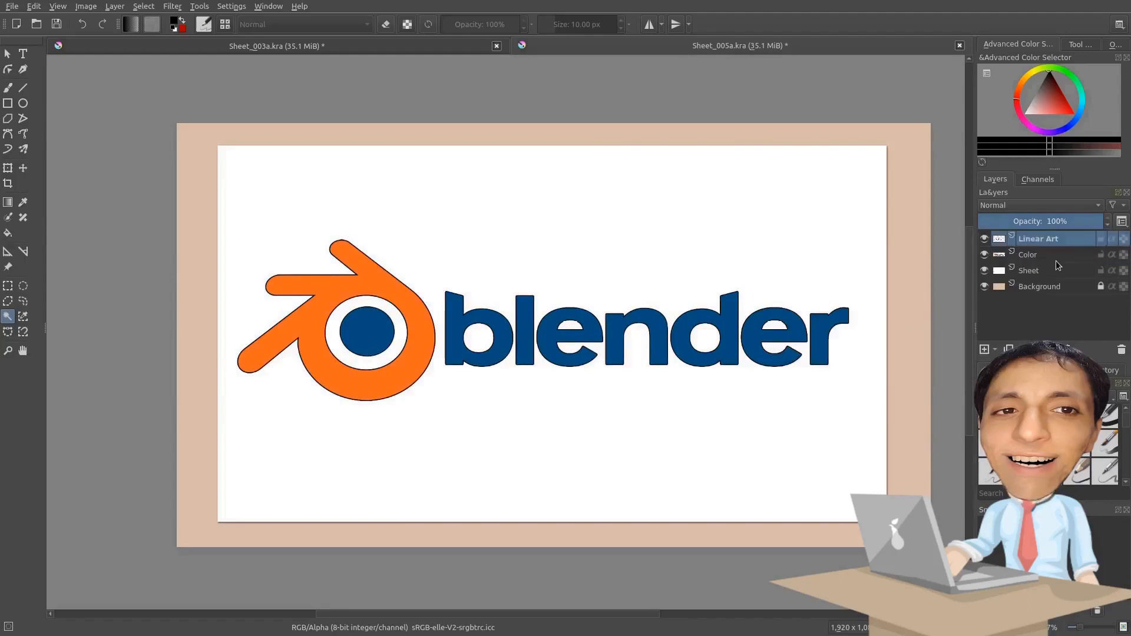
Group the Linear Art and Color layers together and name the group Logo.
click(1056, 260)
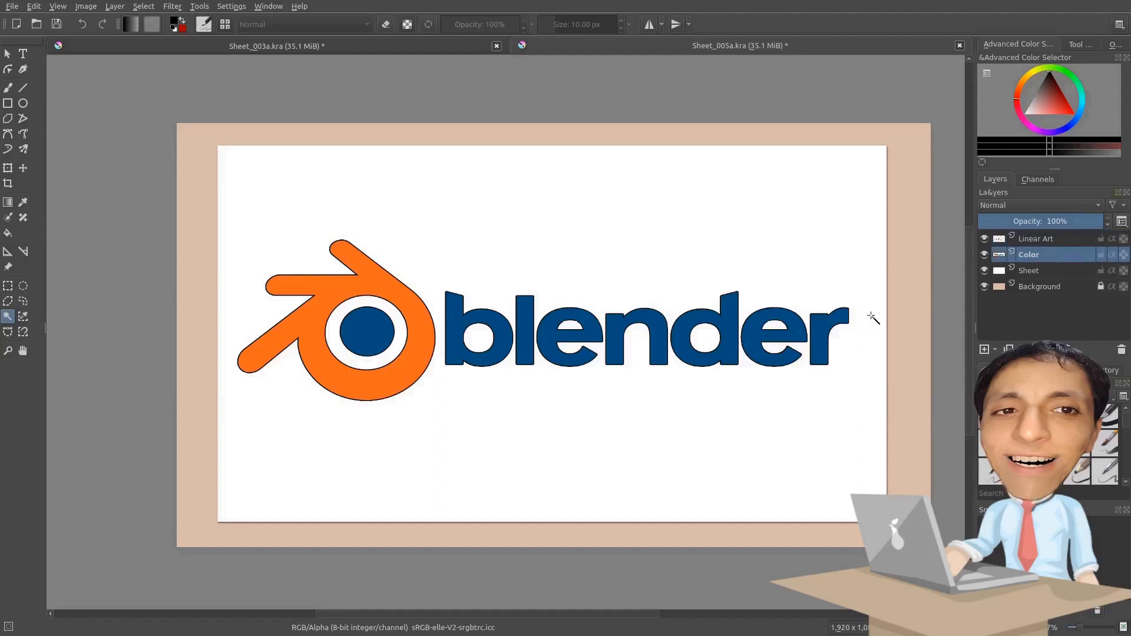
shift+click(1034, 247)
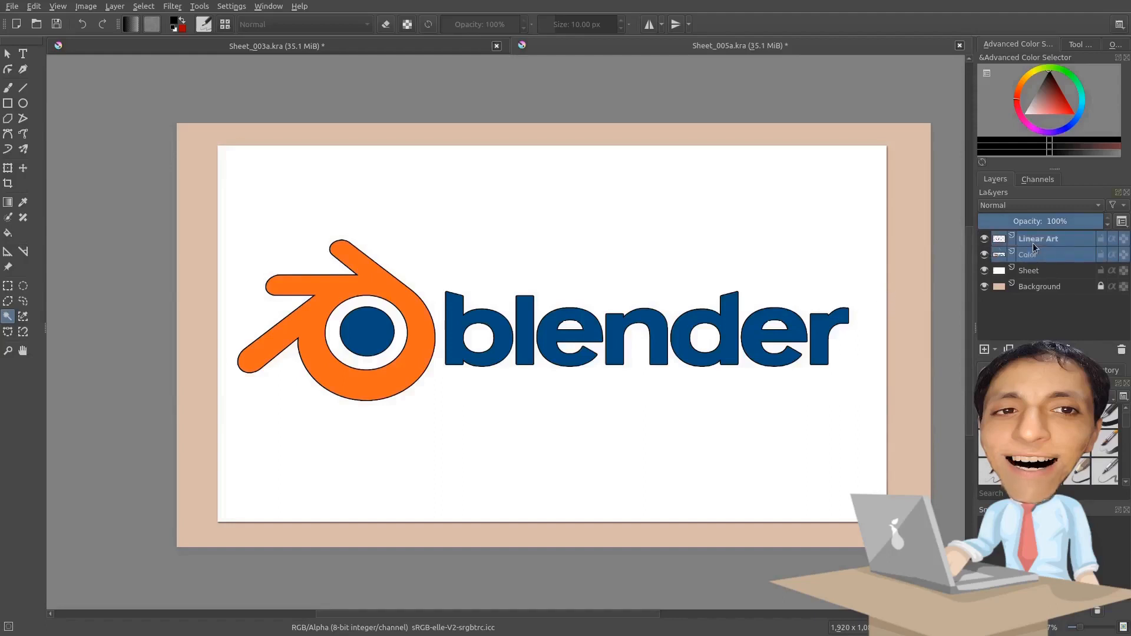
key(ctrl+g)
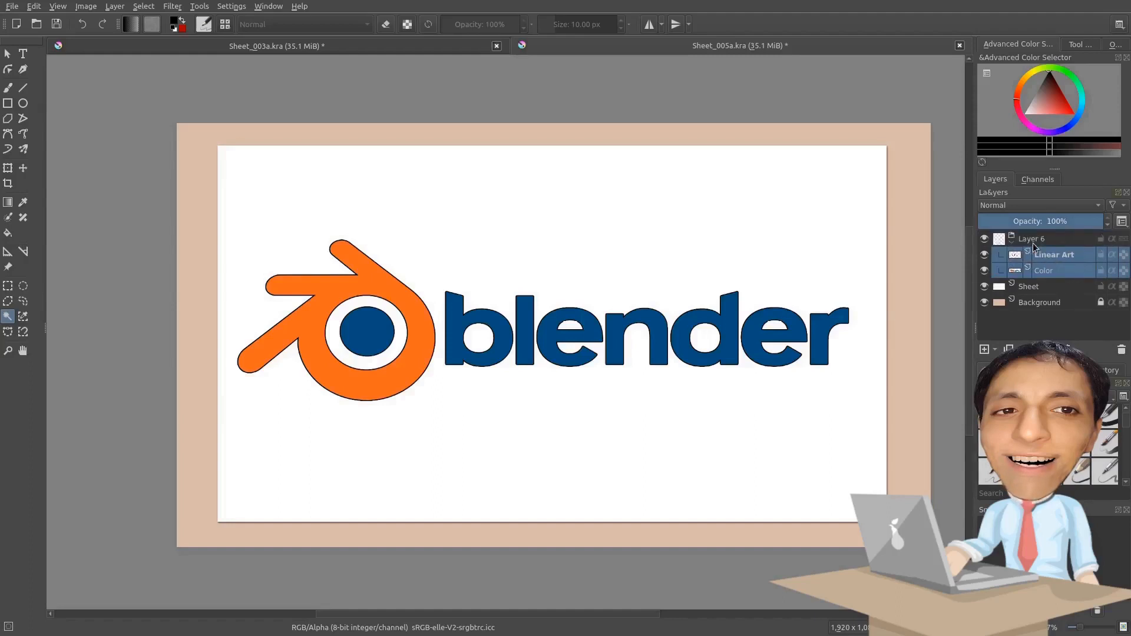
double_click(1044, 244)
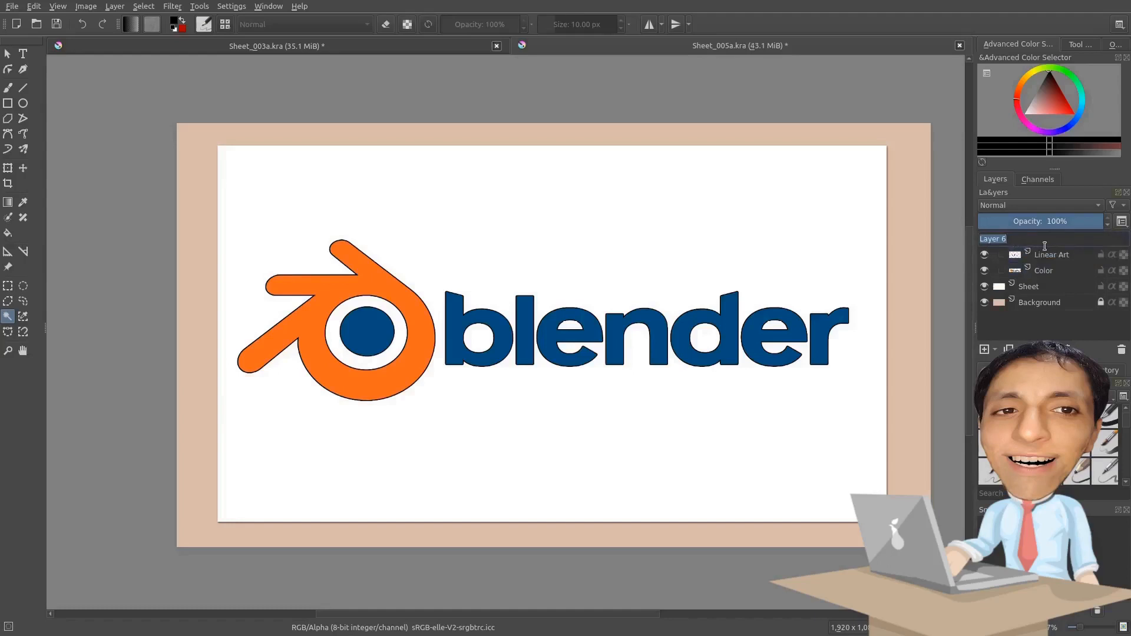
text(Logo)
key(Return)
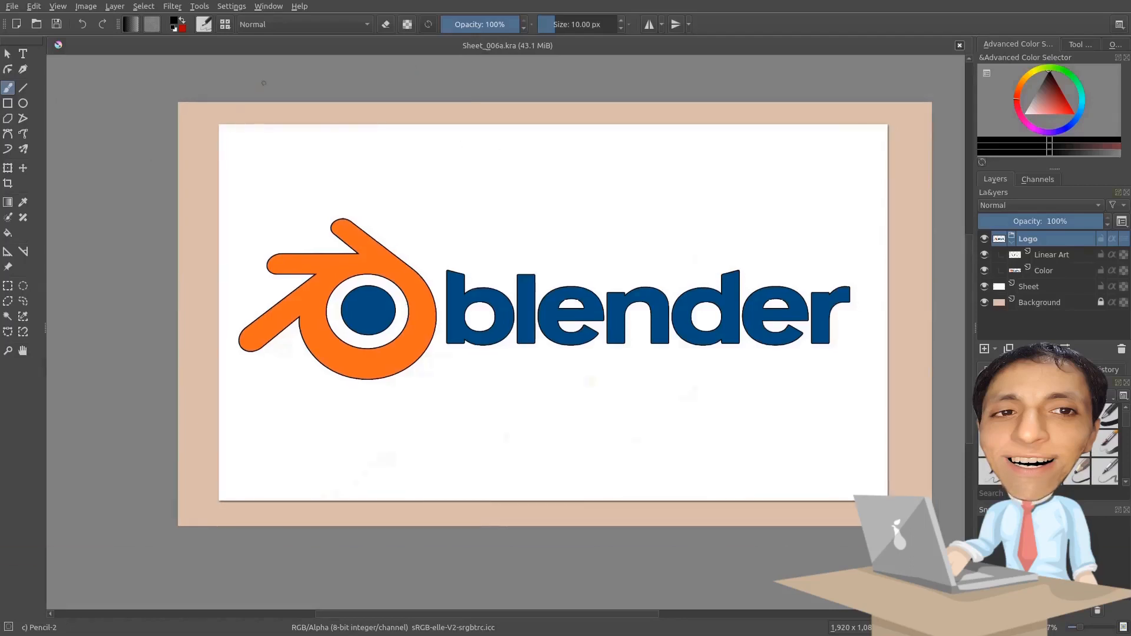
Switch the workspace to Animation.
click(267, 8)
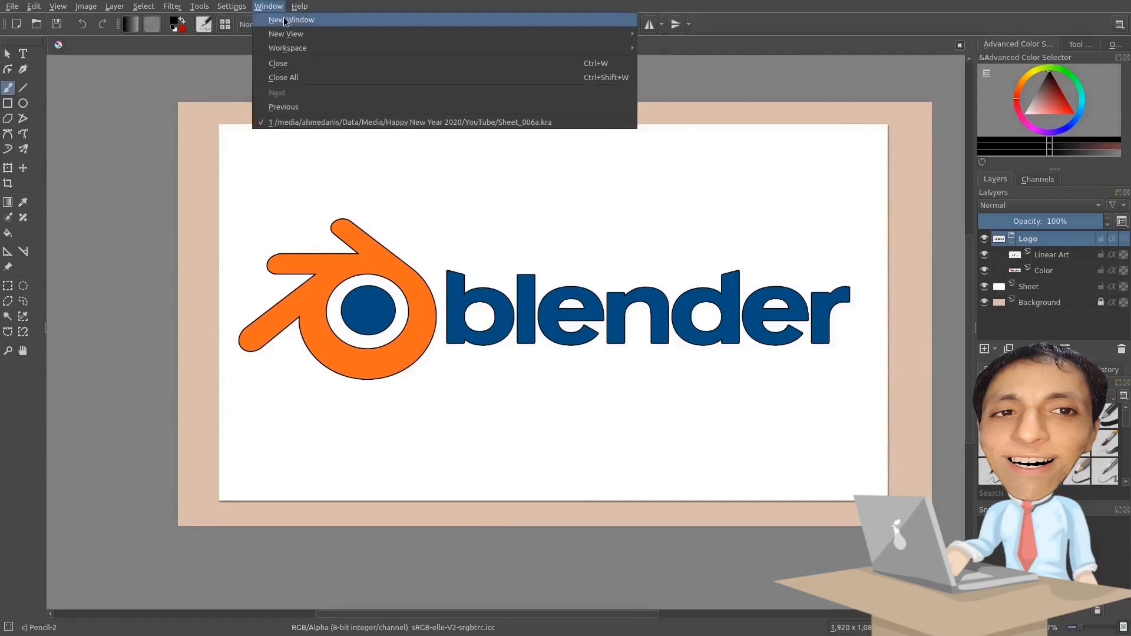
mouse_move(315, 48)
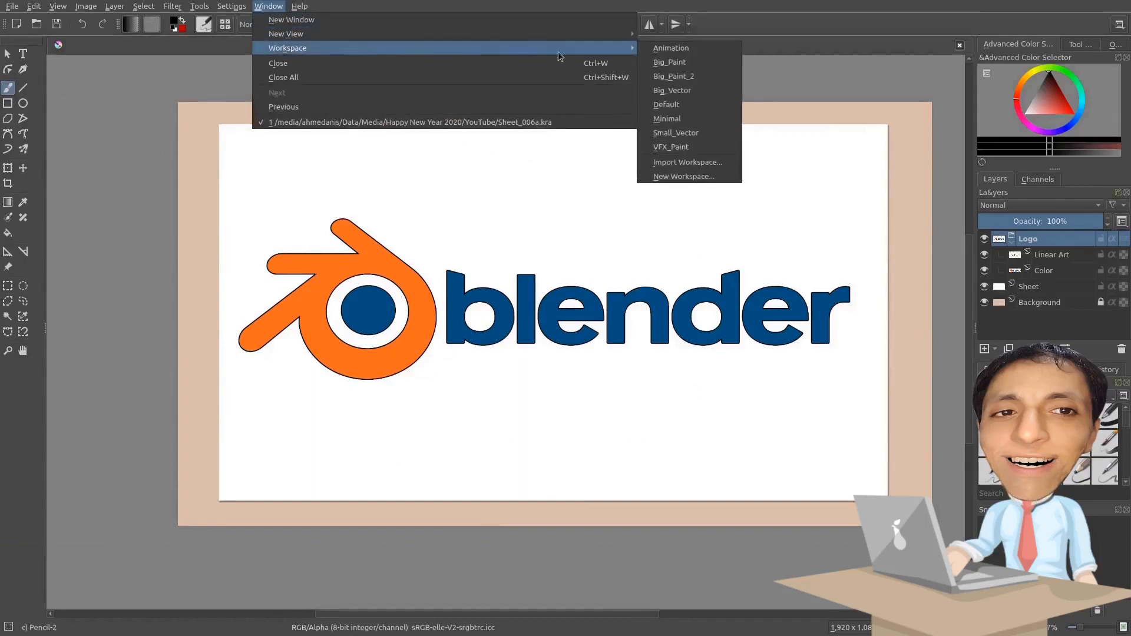
click(690, 53)
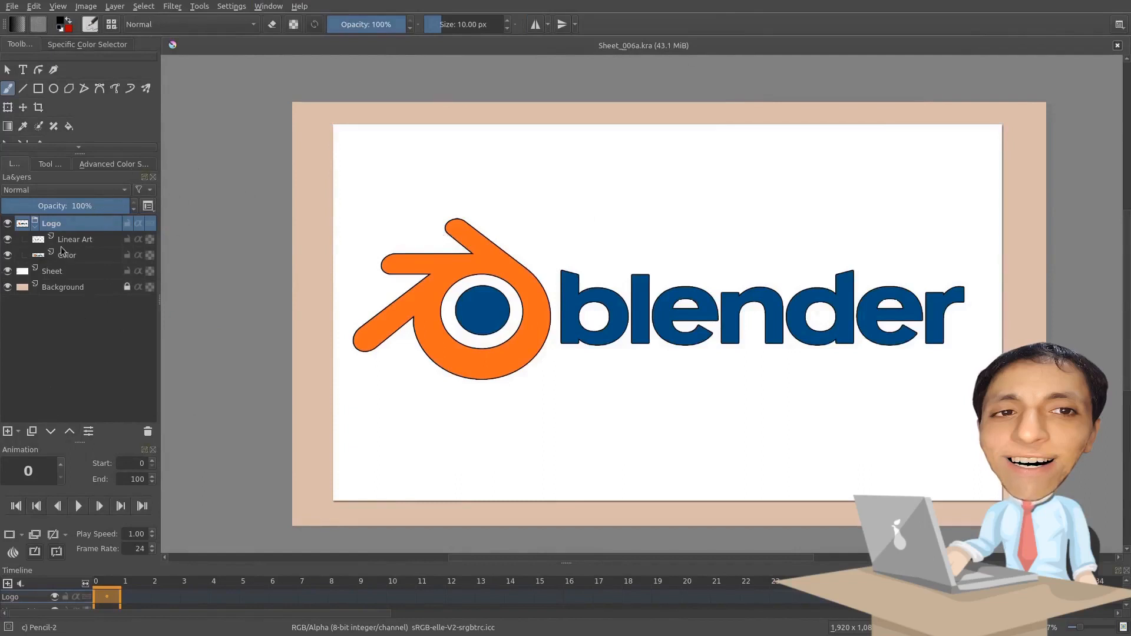
Save the document as Outline.kra, replacing the existing file of that name.
click(13, 7)
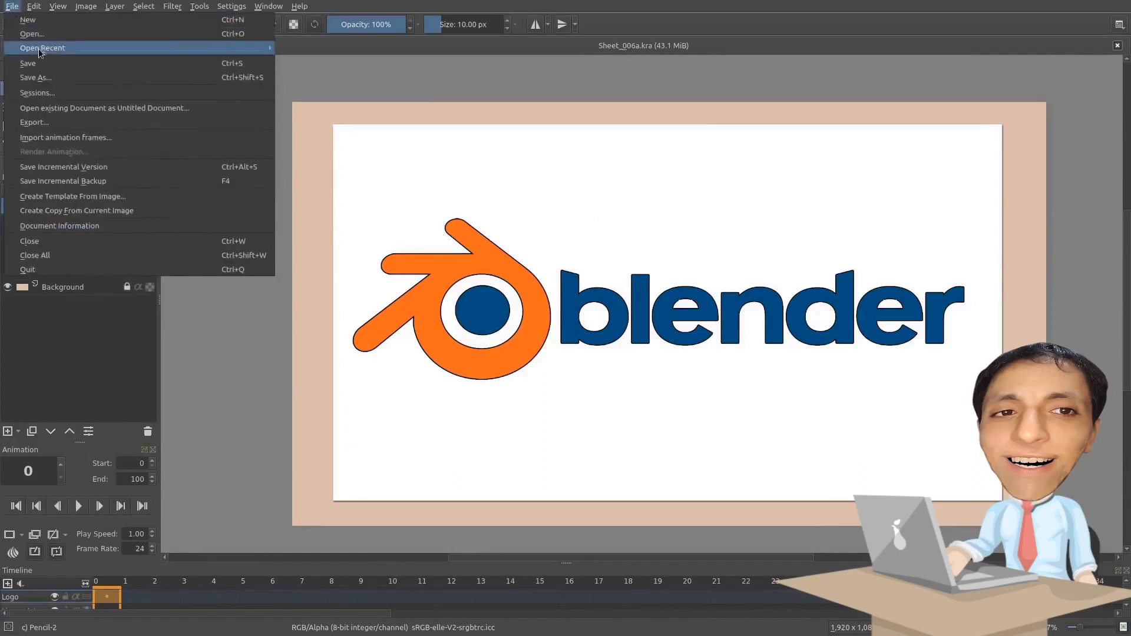
click(51, 78)
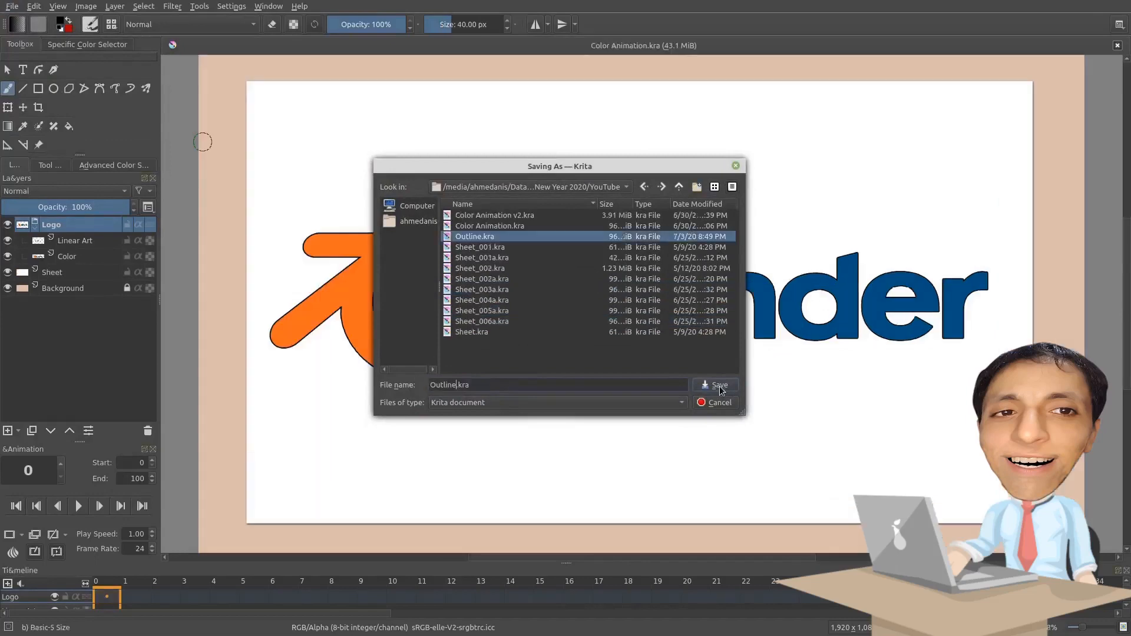
click(714, 385)
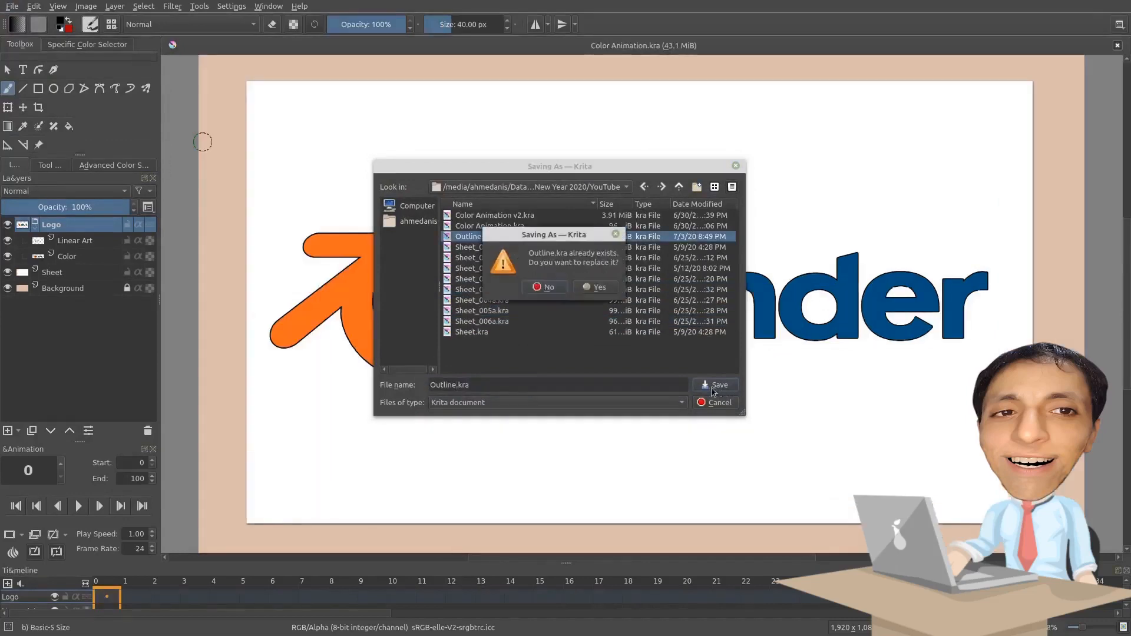
click(592, 288)
Save another copy of the document under the file name Color Animation.kra.
click(11, 6)
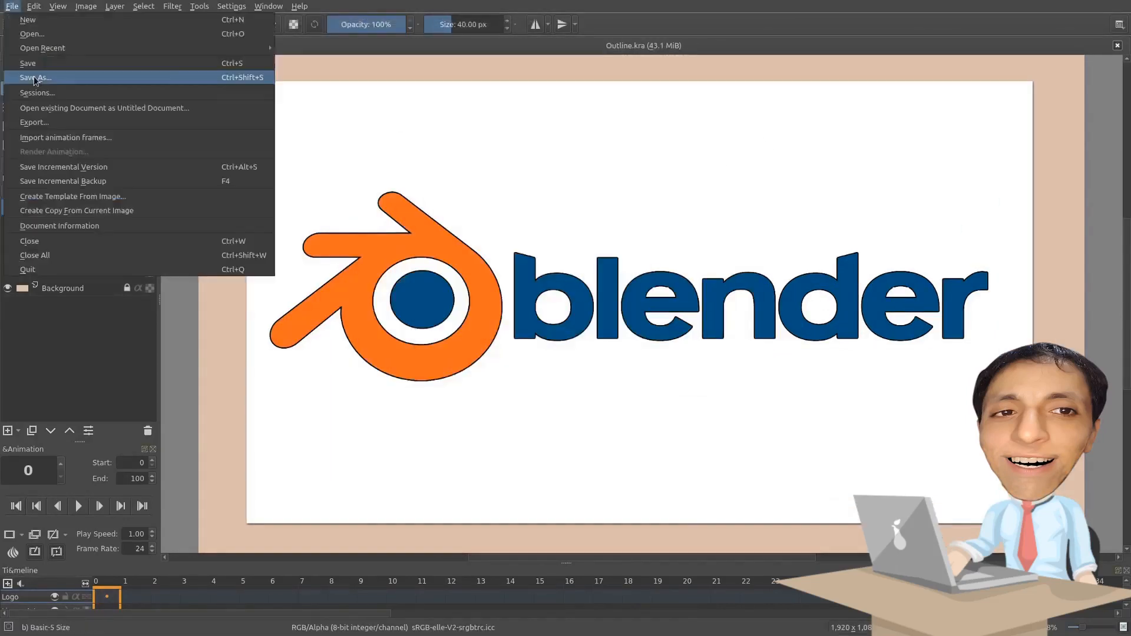
click(36, 75)
click(460, 384)
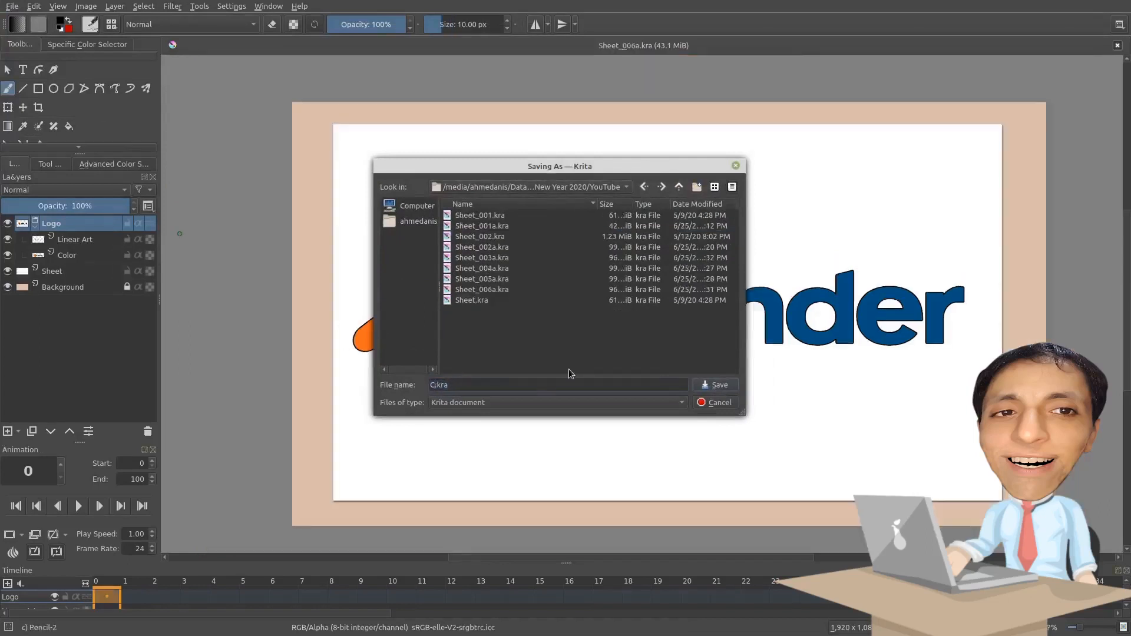
text(Animation)
click(720, 384)
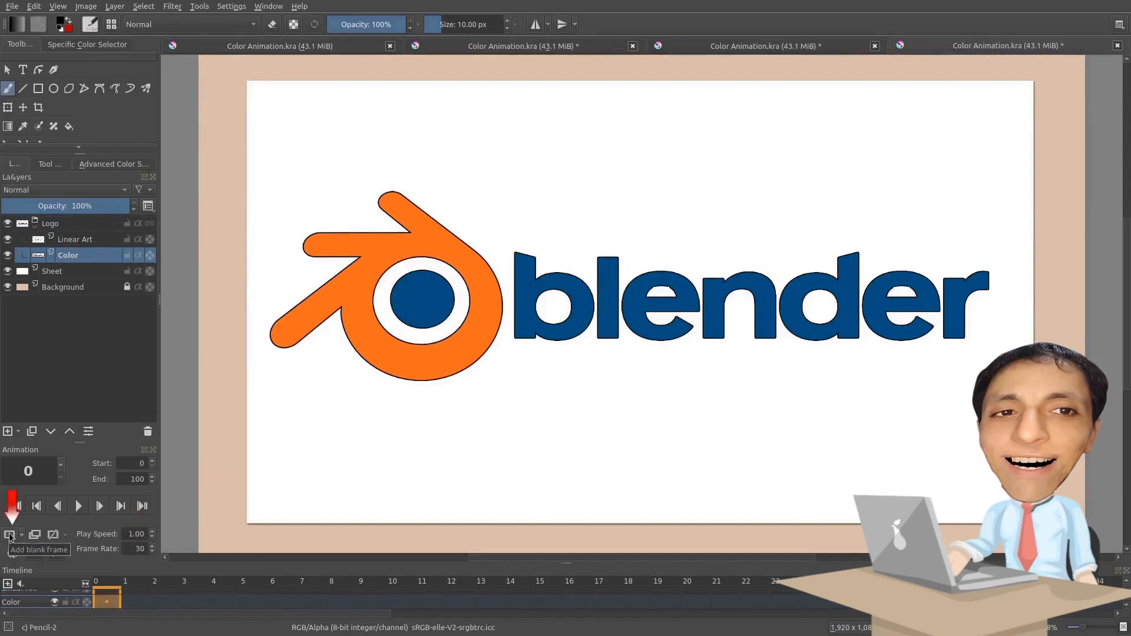
Try a blank frame at frame 0 of the Color layer, undo it, and go to frame 3.
click(9, 535)
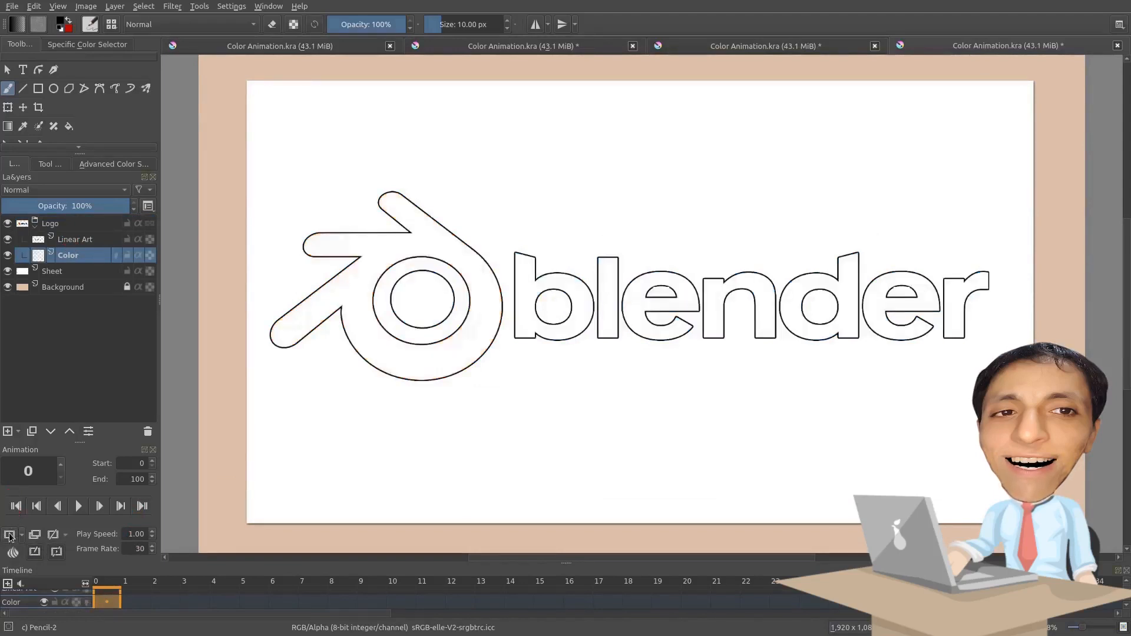
key(ctrl+z)
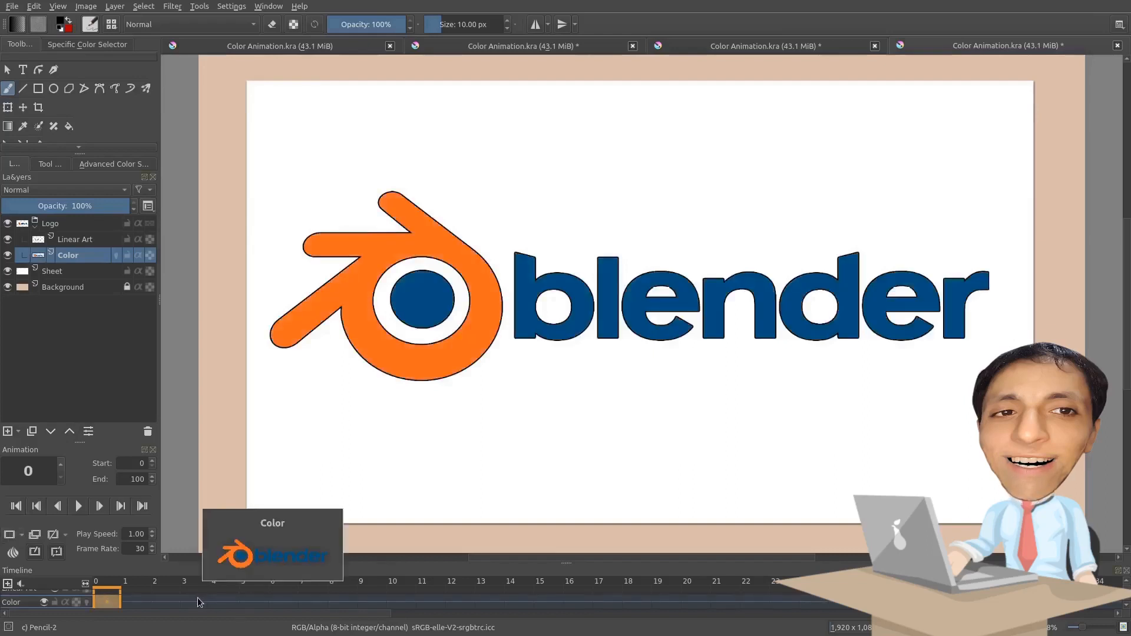
click(197, 599)
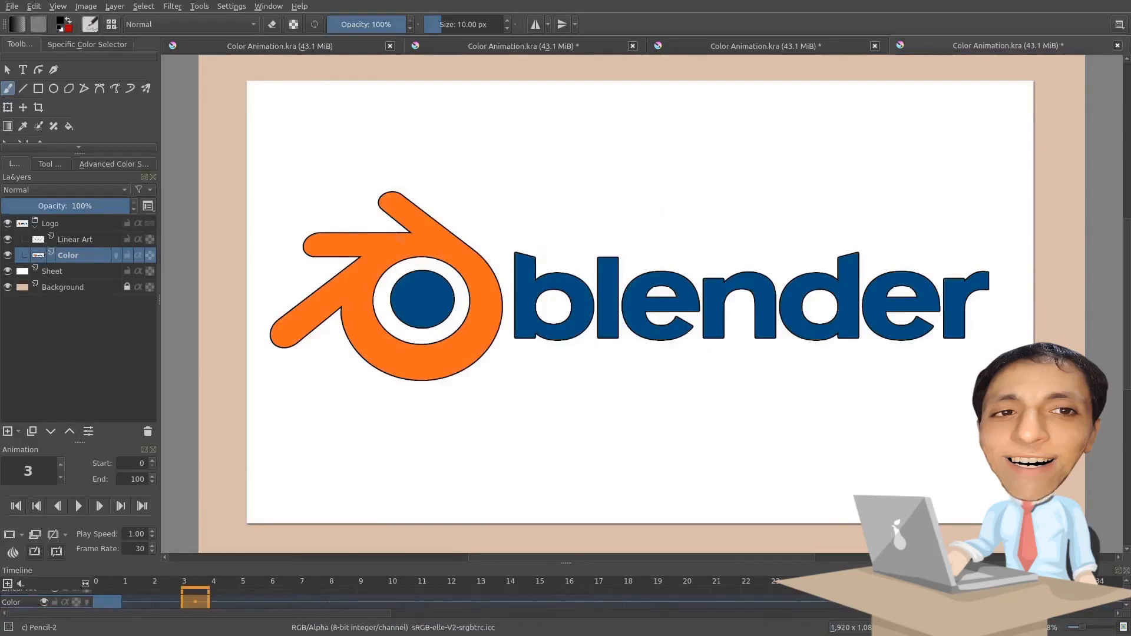
Choose the Basic-5 Size brush preset and adjust its size to 126 px.
key(F6)
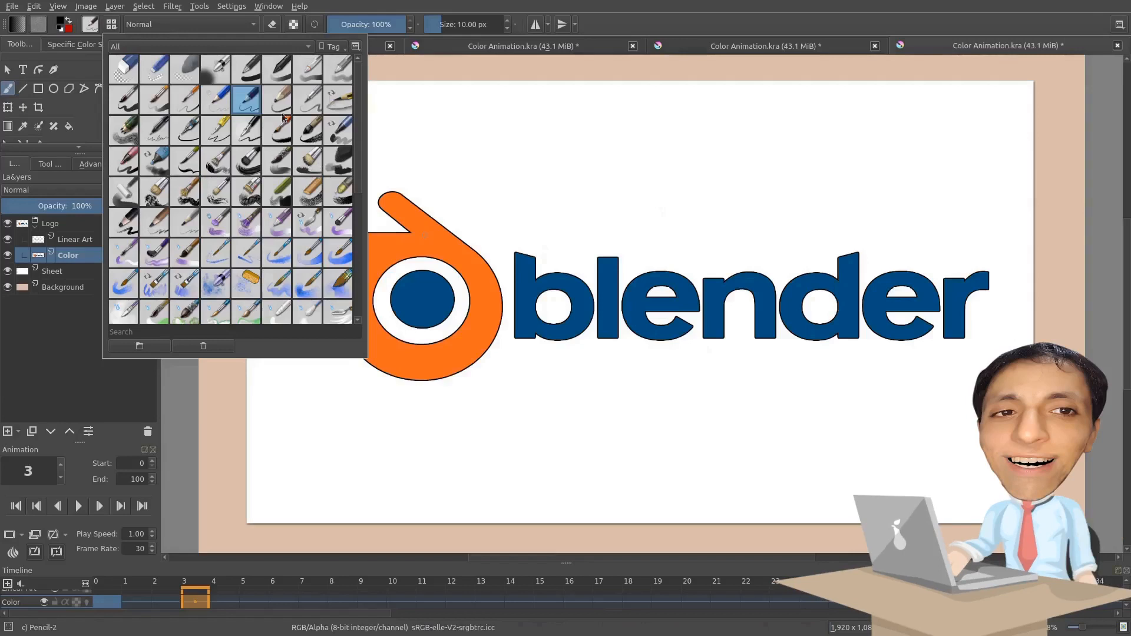
click(127, 103)
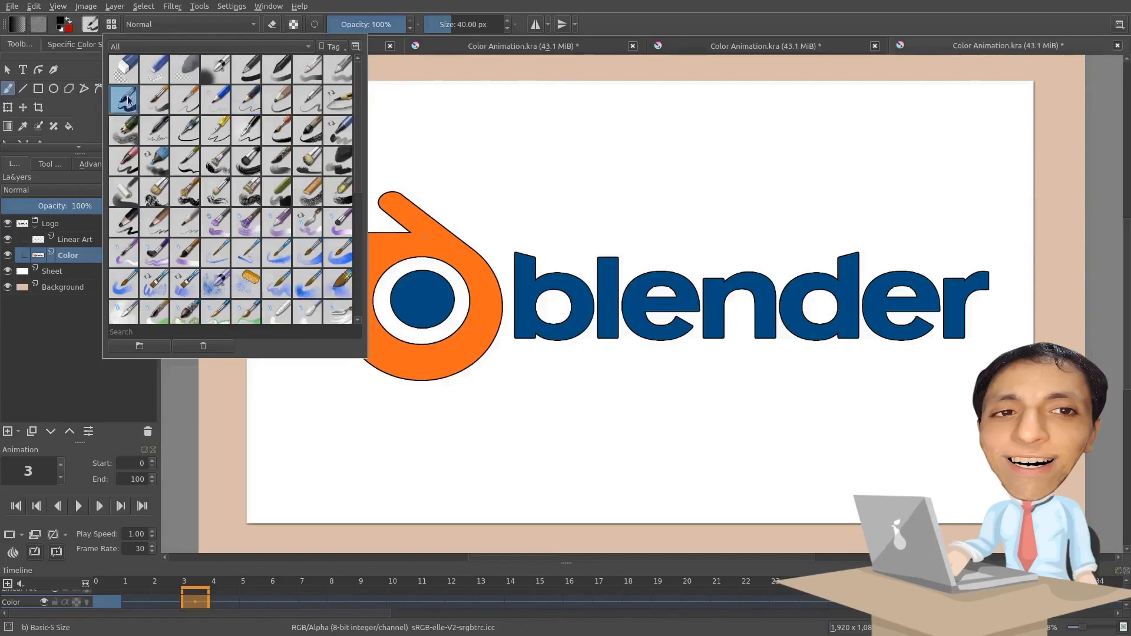
click(390, 235)
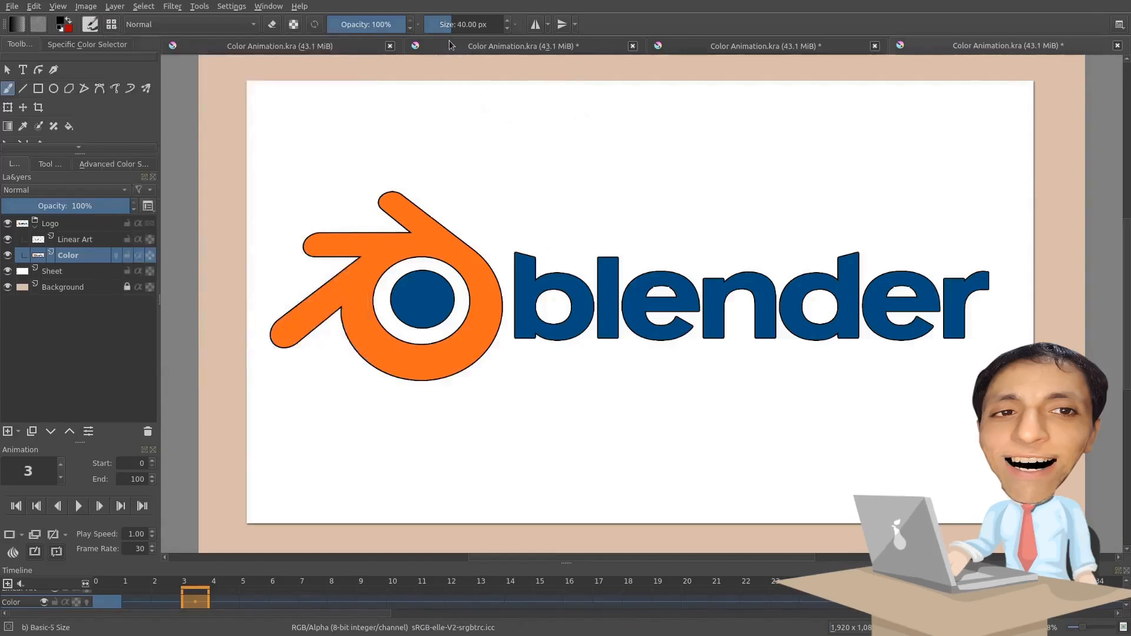
drag(451, 30, 461, 26)
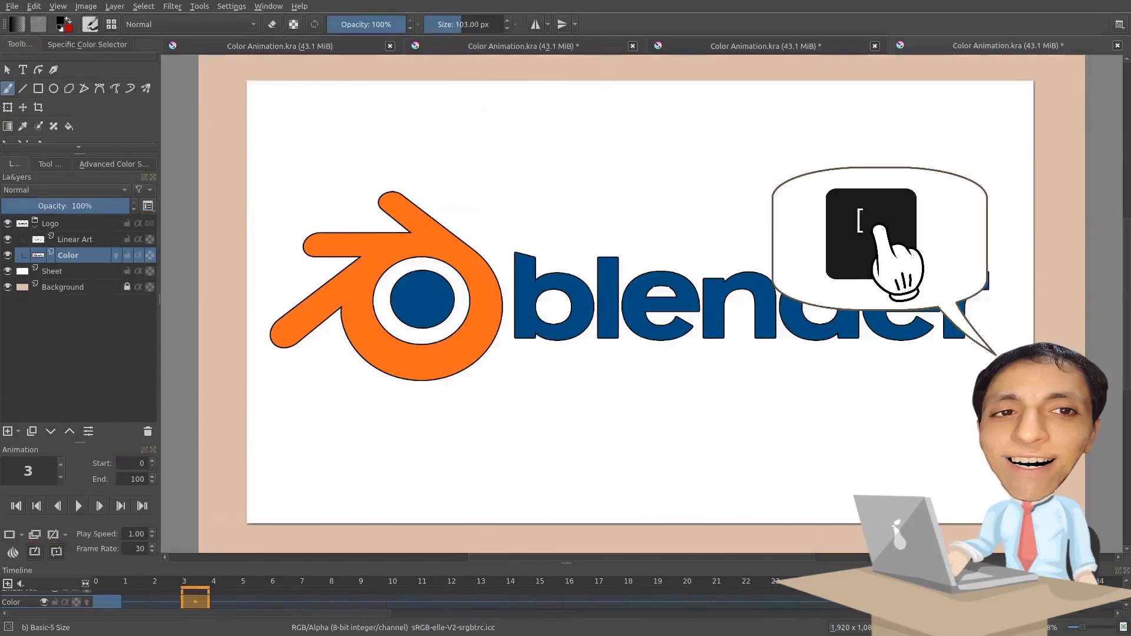
key(bracketright)
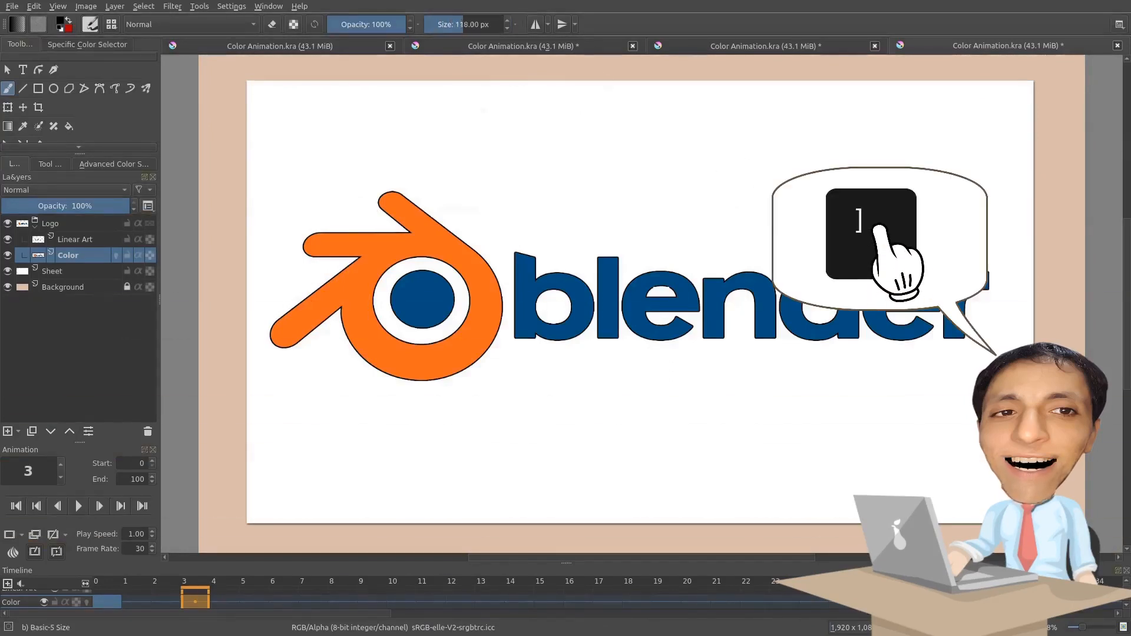
key(bracketright)
key(bracketright)
key(bracketright)
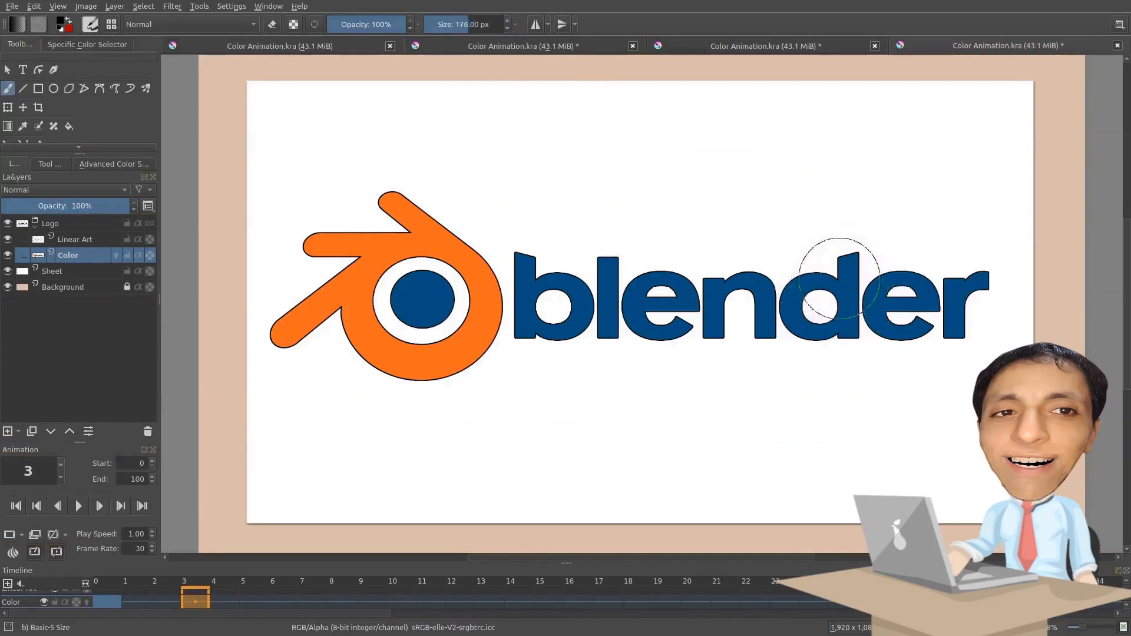
key(bracketleft)
key(bracketleft)
key(bracketleft)
Undo a test dab on the r, turn on eraser mode, and erase the upper part of the r's color at frame 3.
click(985, 277)
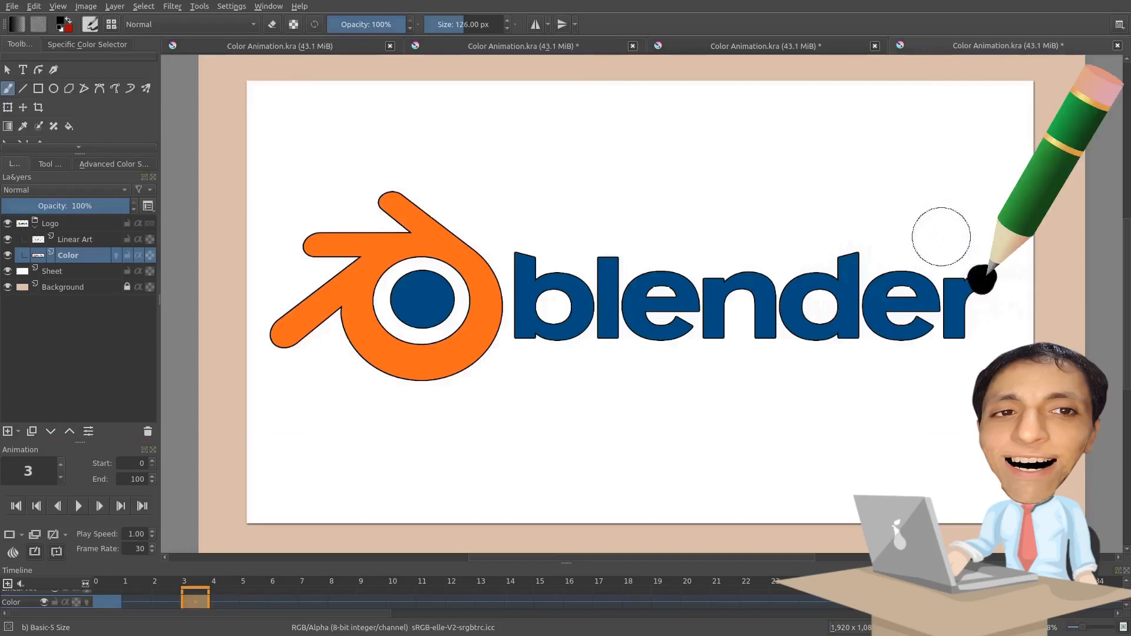
key(ctrl+z)
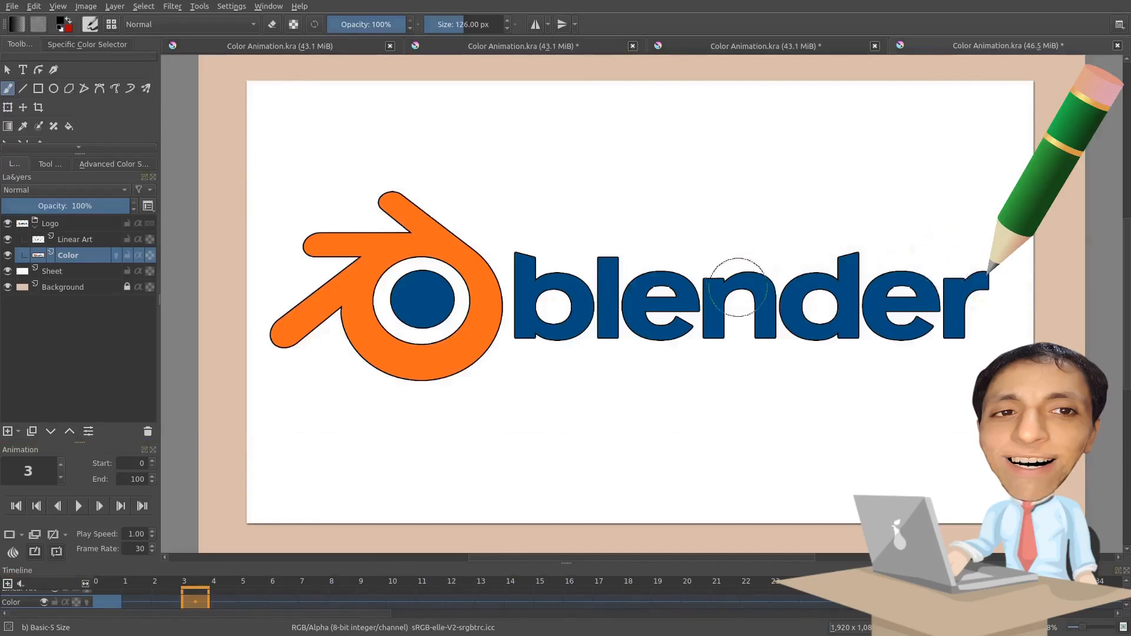
click(278, 28)
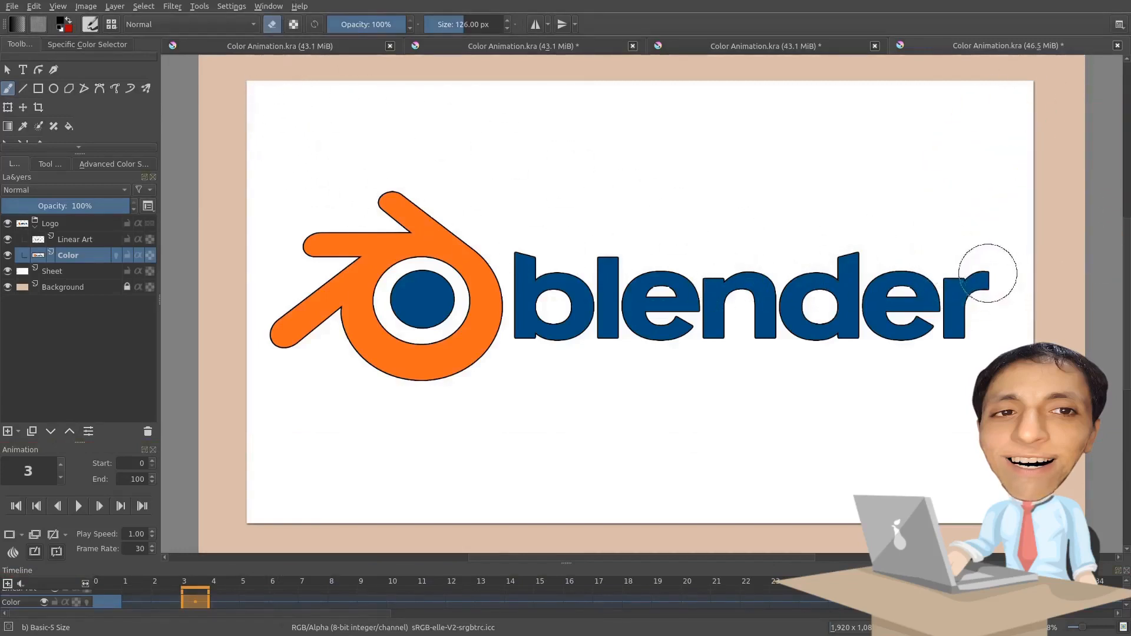
mouse_move(985, 270)
mouse_down()
mouse_move(960, 279)
mouse_move(941, 260)
mouse_move(949, 291)
mouse_up()
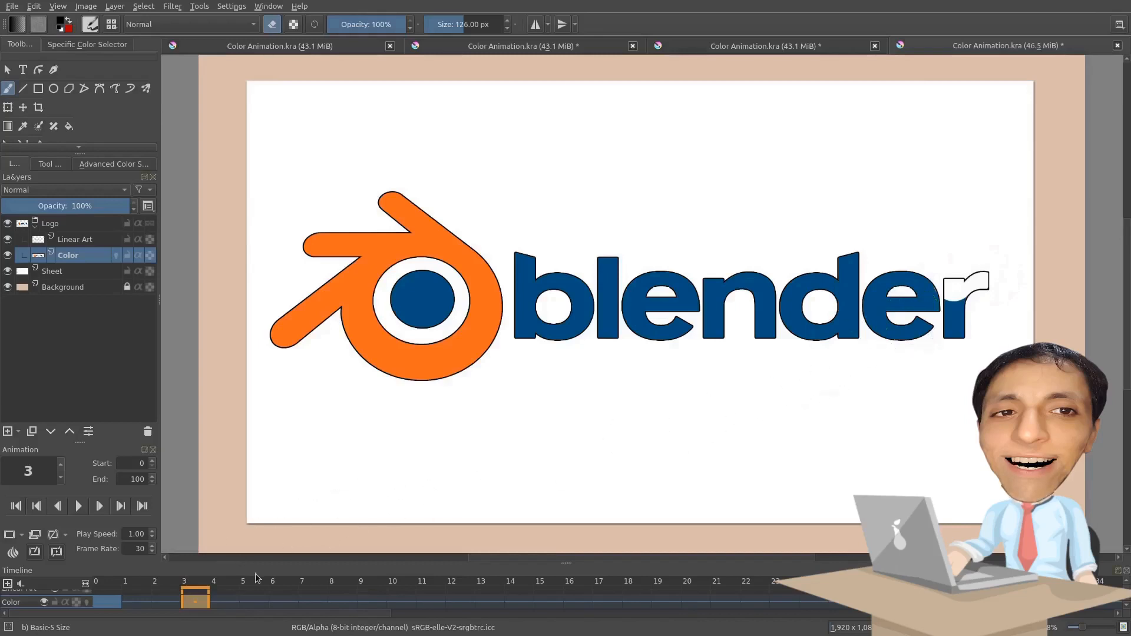
Erase the rest of the r's color at frame 6 and the last e's color across frames 9 and 12.
click(279, 603)
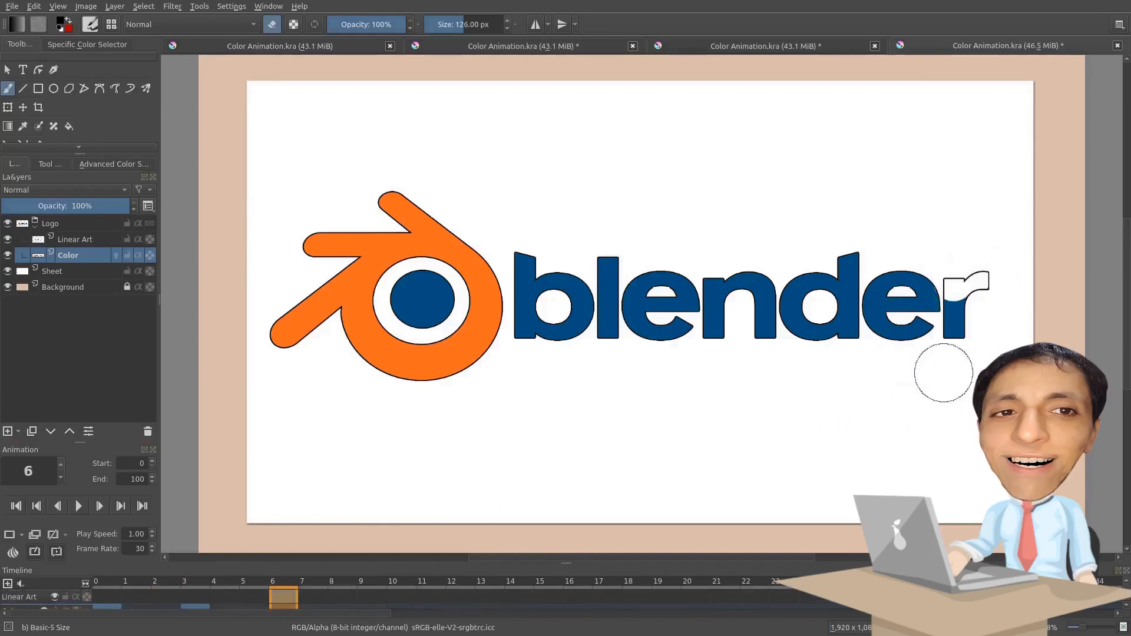
mouse_move(988, 337)
mouse_down()
mouse_move(988, 310)
mouse_move(973, 348)
mouse_move(961, 346)
mouse_move(958, 315)
mouse_up()
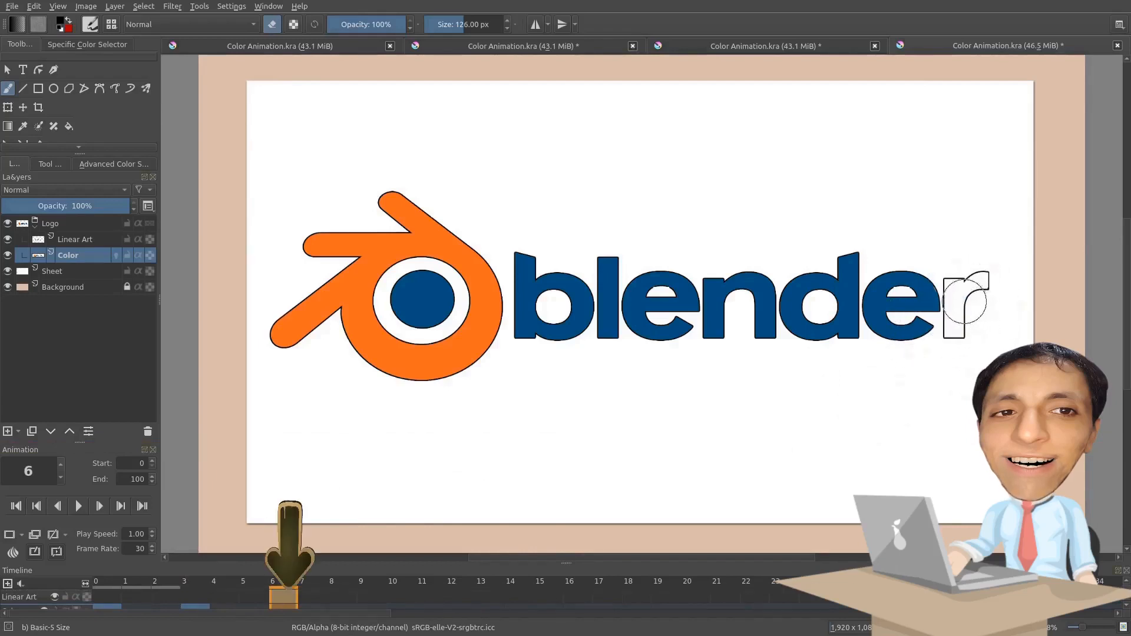
click(361, 597)
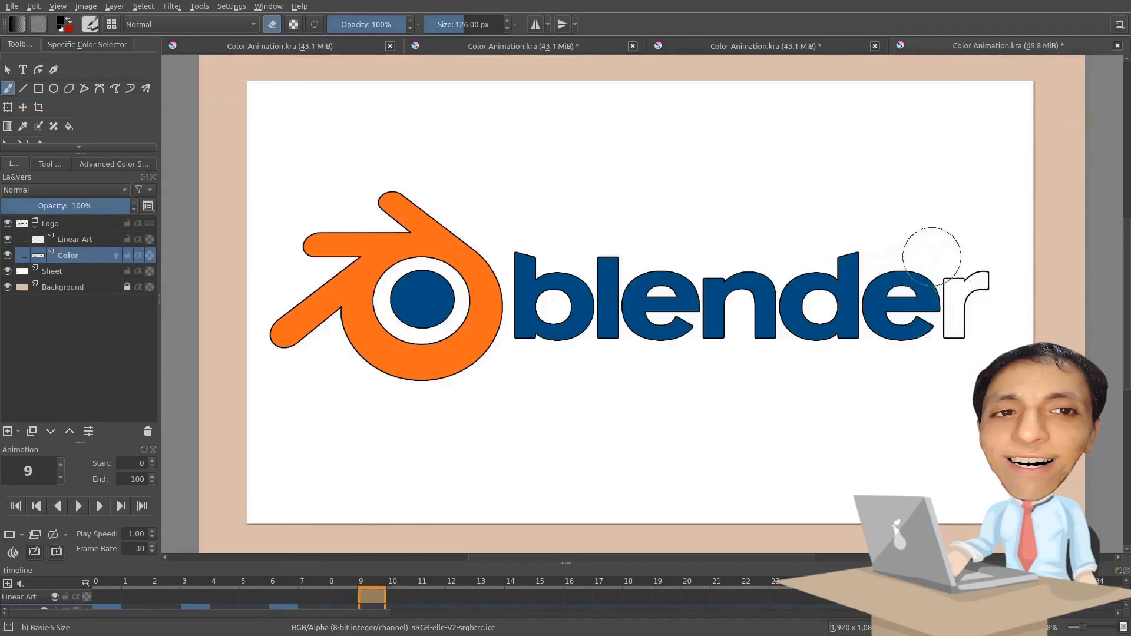
mouse_move(937, 247)
mouse_down()
mouse_move(925, 277)
mouse_move(890, 274)
mouse_move(926, 291)
mouse_move(895, 301)
mouse_move(893, 290)
mouse_move(880, 314)
mouse_move(900, 332)
mouse_move(926, 345)
mouse_up()
click(468, 595)
Erase the d's color in two portions, at frames 15 and 18 of the Color layer.
click(551, 595)
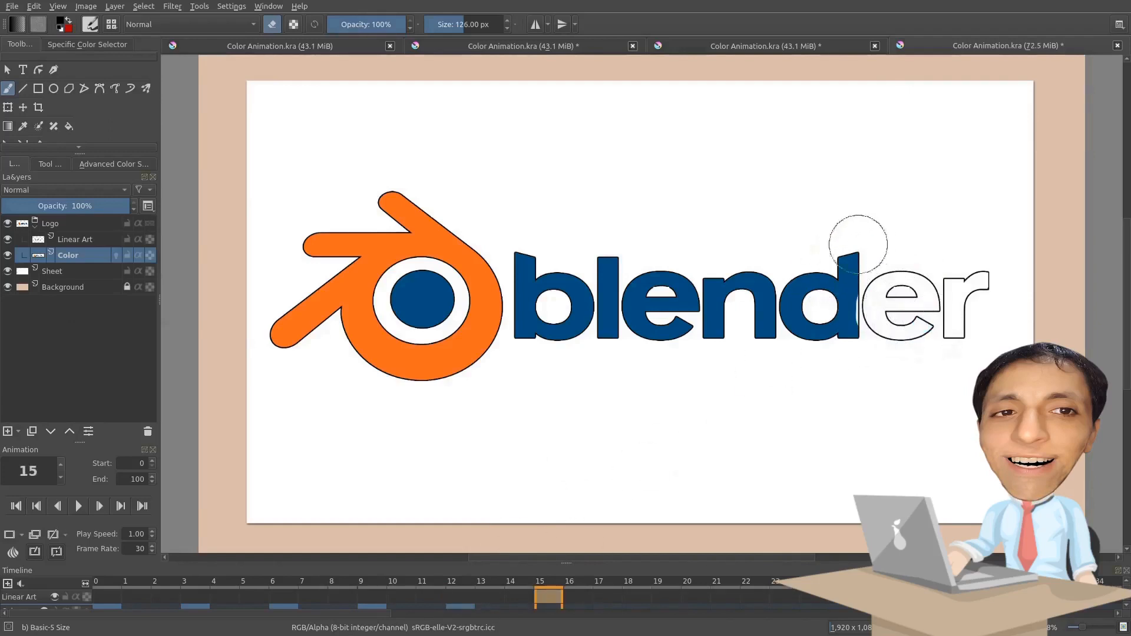
mouse_move(857, 239)
mouse_down()
mouse_move(878, 253)
mouse_move(843, 261)
mouse_move(871, 328)
mouse_up()
click(638, 585)
drag(816, 283, 804, 339)
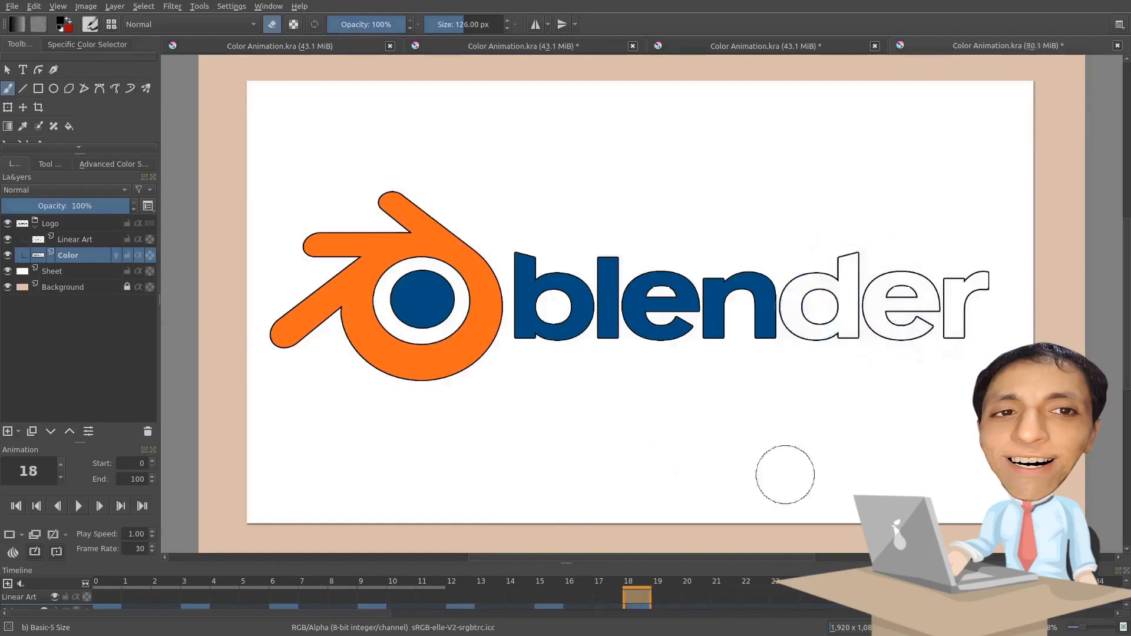
Erase the n's color in two portions, at frames 21 and 24.
click(726, 584)
drag(772, 277, 783, 339)
click(814, 585)
drag(731, 272, 722, 336)
Erase the first e's color in two portions, at frames 27 and 30.
click(902, 585)
mouse_move(691, 270)
mouse_down()
mouse_move(686, 327)
mouse_move(705, 363)
mouse_up()
key(Right)
key(Right)
key(Right)
drag(630, 286, 645, 339)
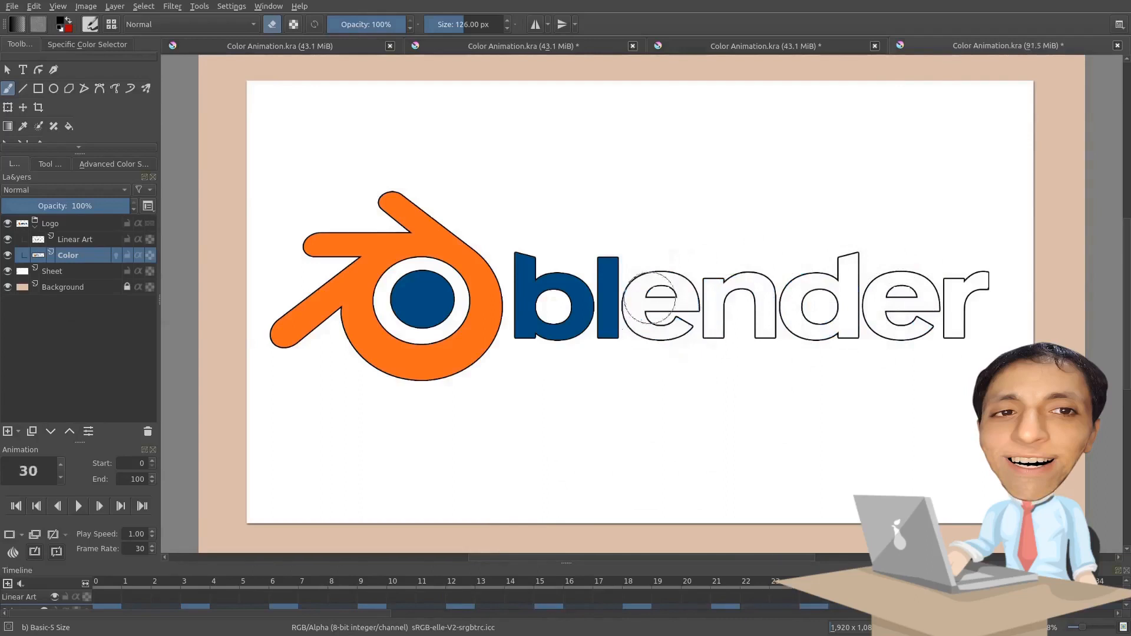
Erase the l's color at frame 33.
key(Left)
key(Left)
key(Left)
key(Right)
key(Right)
key(Right)
key(Right)
key(Right)
key(Right)
drag(628, 247, 607, 335)
Erase the b's color in two portions, at frames 36 and 39.
key(Right)
key(Right)
key(Right)
mouse_move(517, 227)
mouse_down()
mouse_move(523, 277)
mouse_move(577, 341)
mouse_up()
key(Right)
key(Right)
key(Right)
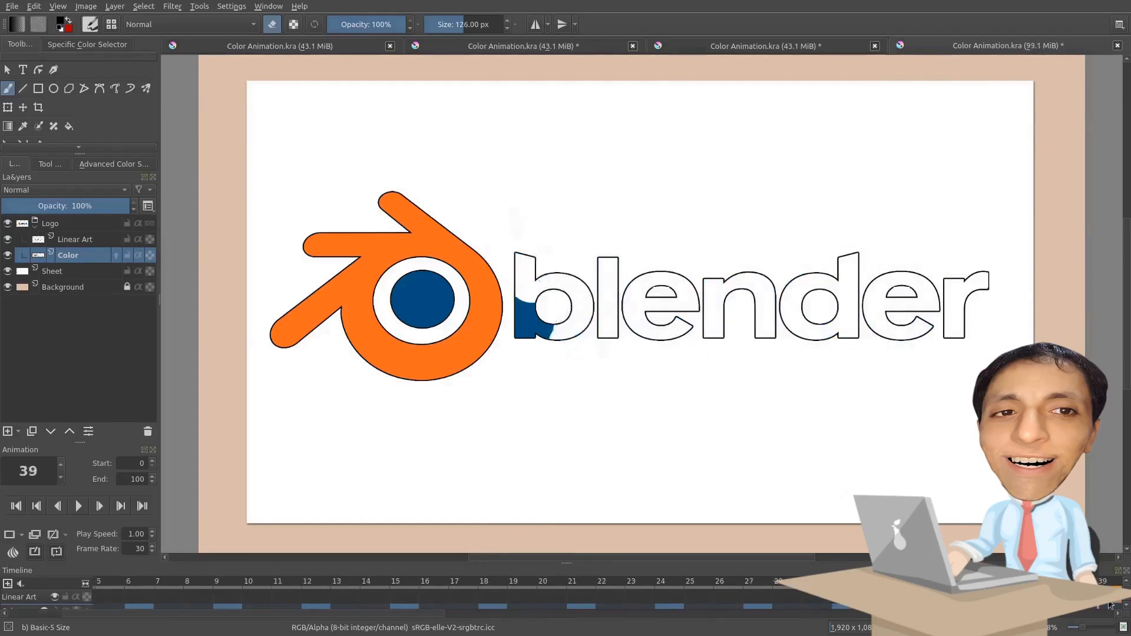
drag(523, 295, 536, 330)
Erase the orange from the logo ring's right side at frame 42 and from its upper arm at frame 45.
key(Right)
key(Right)
key(Right)
drag(483, 251, 465, 371)
click(1108, 585)
drag(483, 271, 431, 231)
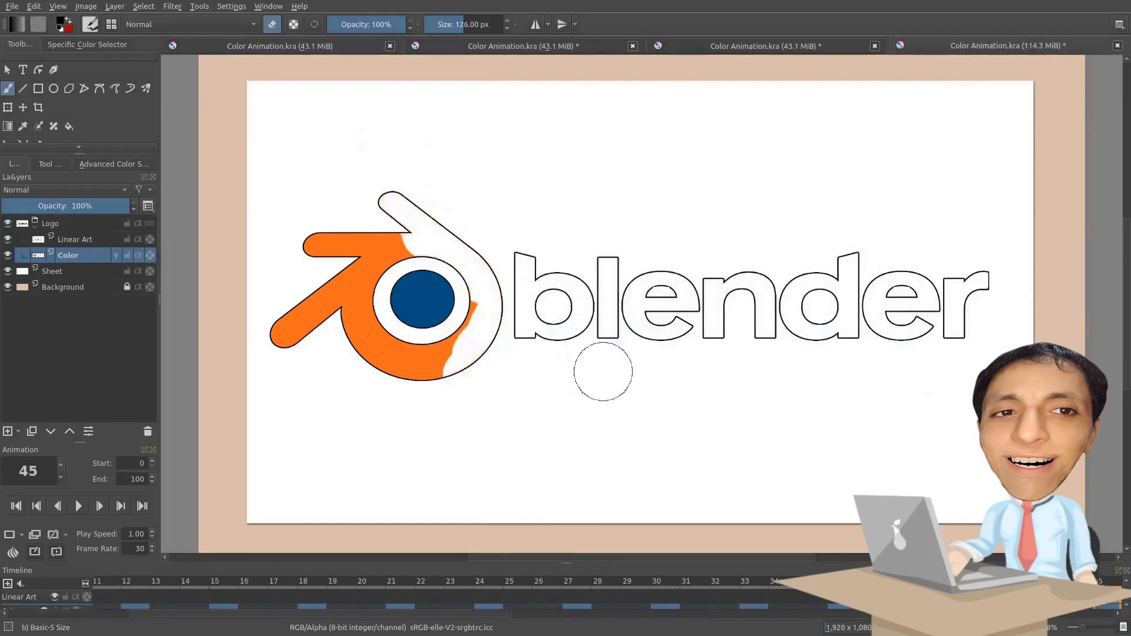
Erase the orange from the rest of the logo ring and the inner ends of the two left arms by frame 52.
click(1108, 585)
drag(454, 360, 357, 319)
click(1117, 614)
click(1087, 607)
drag(391, 248, 355, 289)
Erase the remaining orange arm tips and the blue center circle on further frames, ending at frame 58.
click(1117, 614)
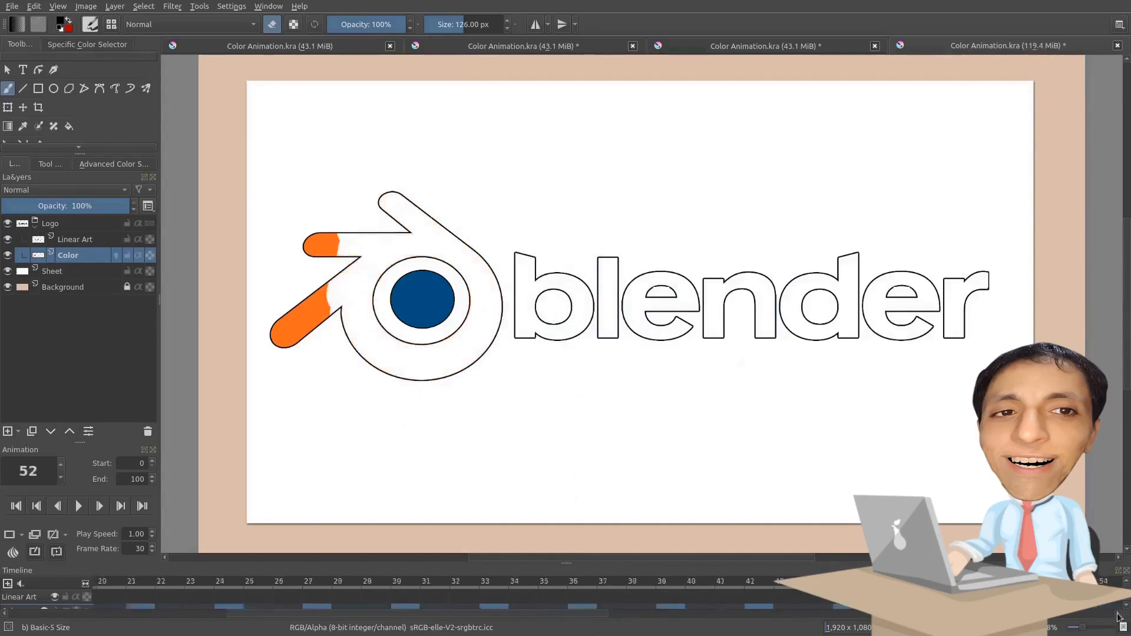
click(1087, 607)
drag(341, 230, 294, 324)
click(1117, 613)
click(1087, 607)
drag(424, 294, 393, 322)
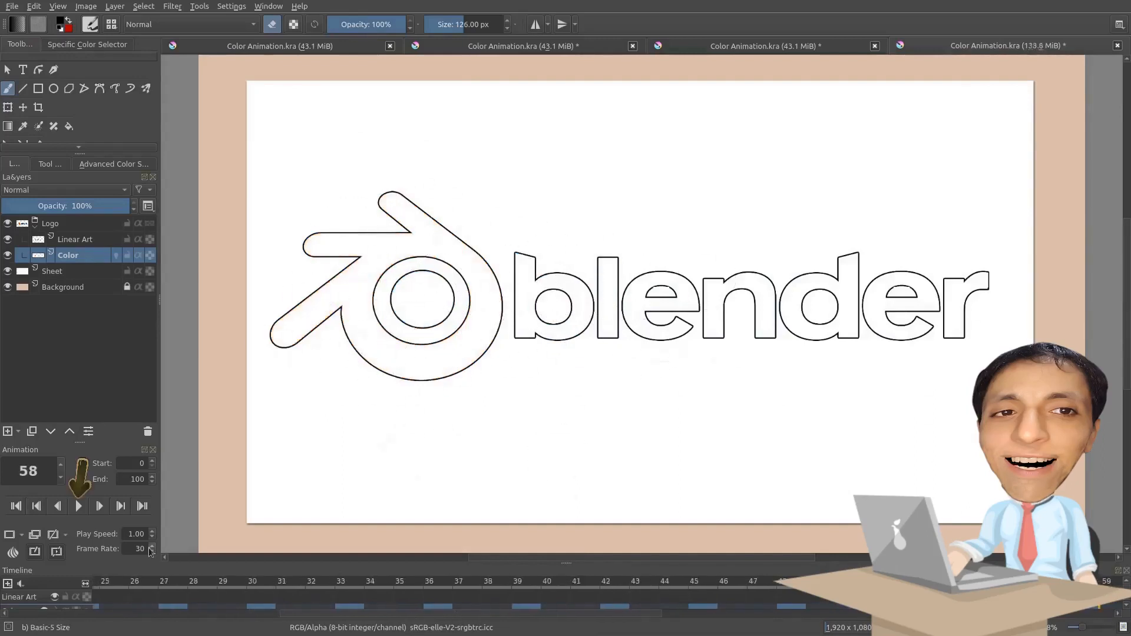
Play back the animation to review the color removal, and stop the playback.
click(79, 508)
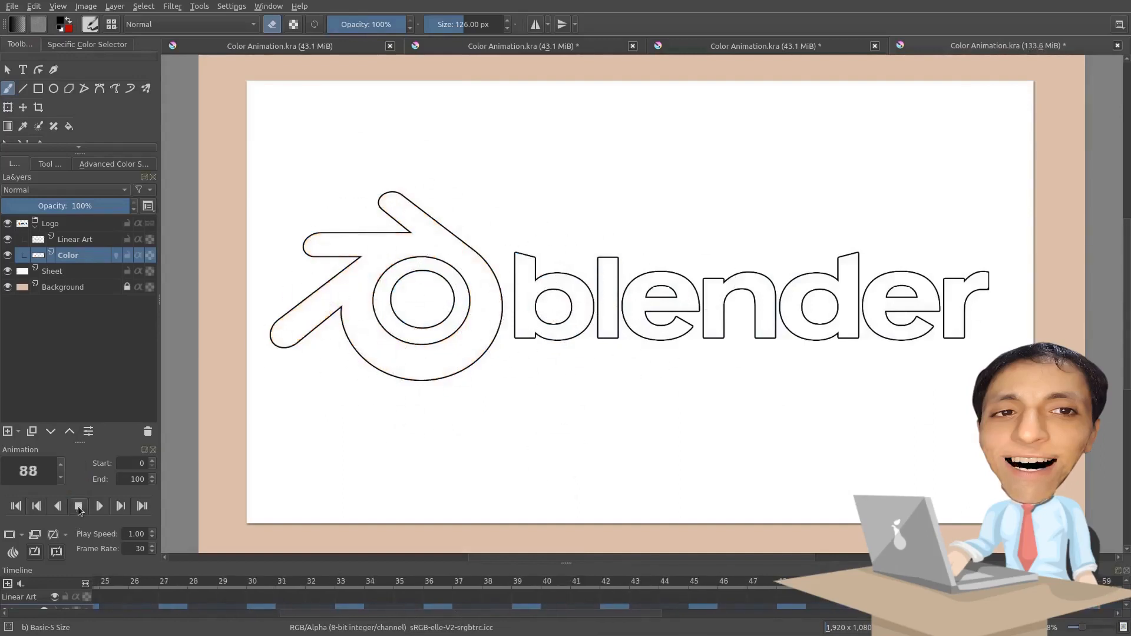
click(78, 507)
click(78, 506)
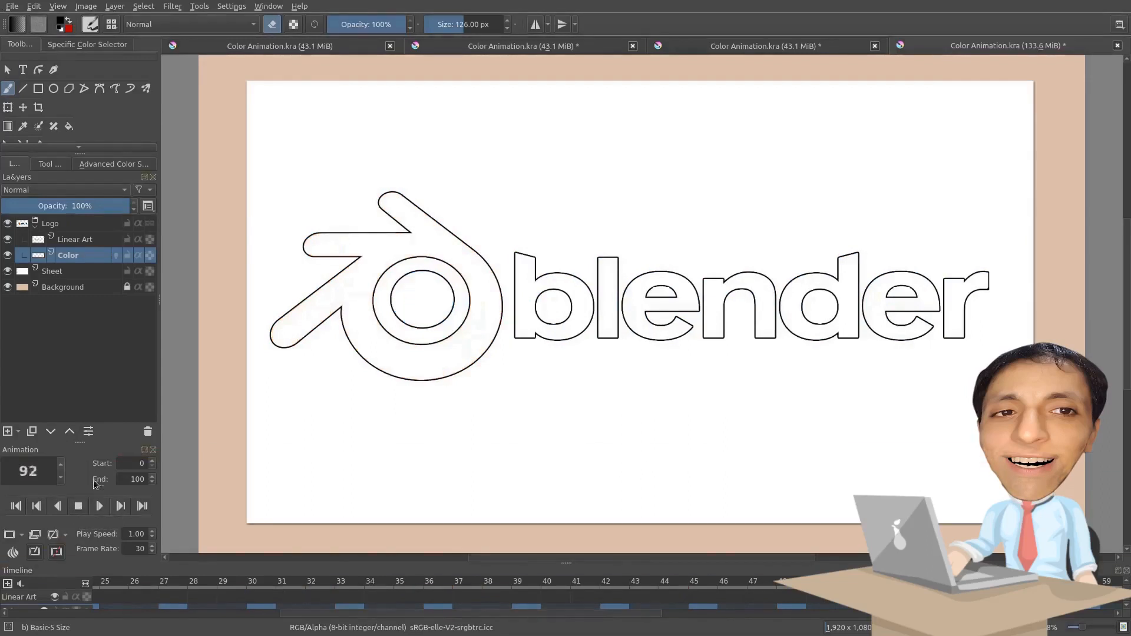
key(space)
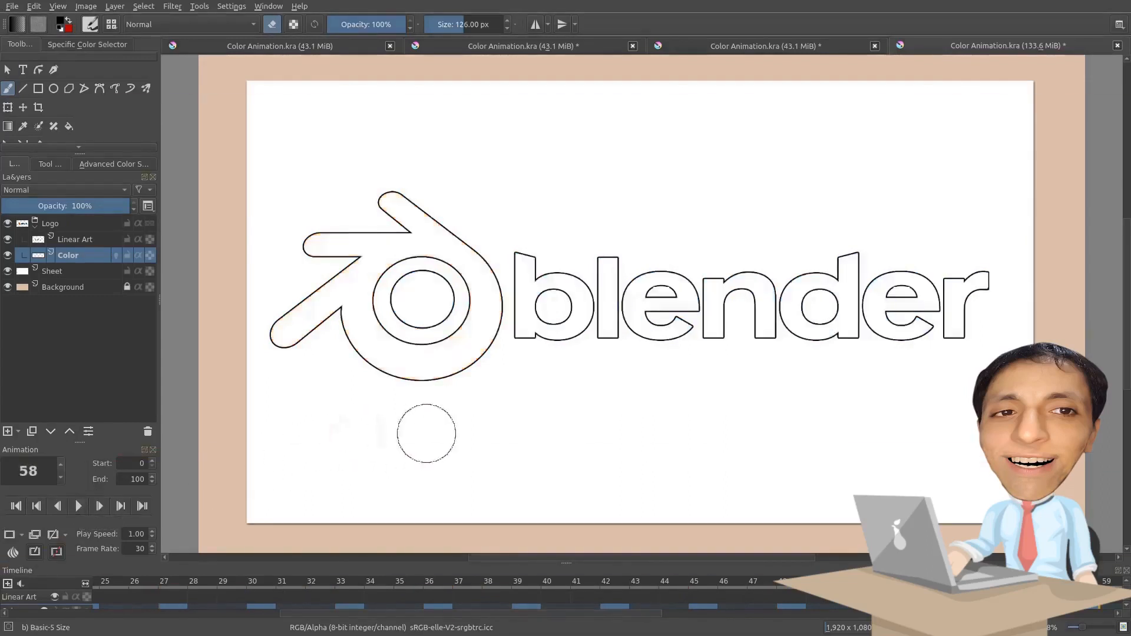
Set the animation's end frame to 58 to match the last drawn frame.
scroll(790, 507, down, 1)
scroll(813, 486, down, 1)
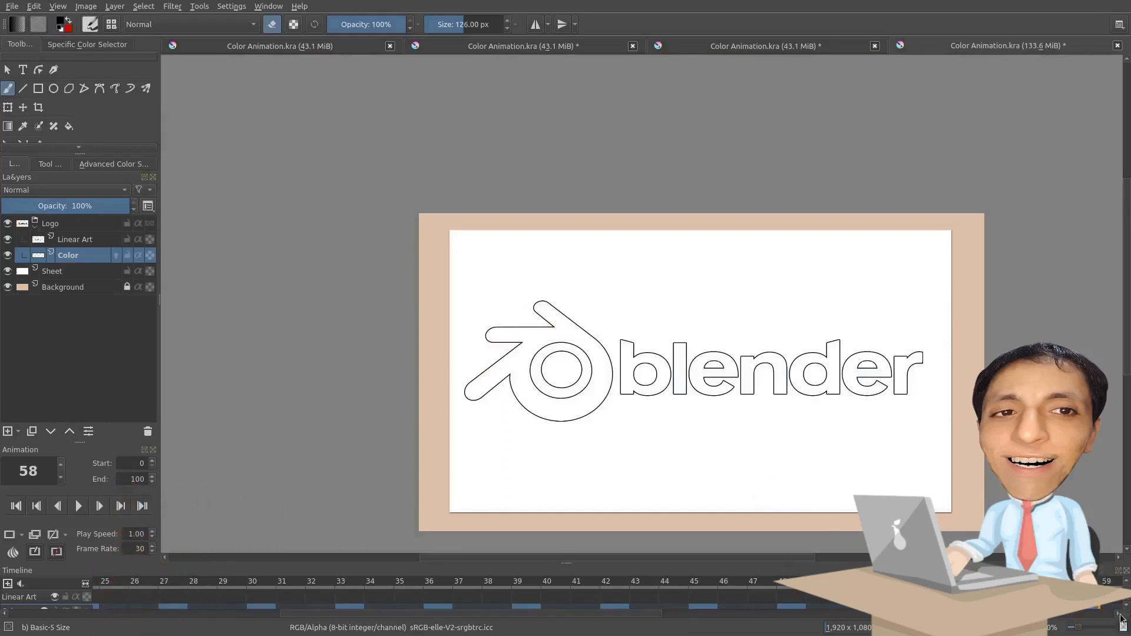
click(1118, 615)
click(1119, 614)
click(1119, 615)
click(1118, 615)
click(1118, 614)
click(1118, 615)
click(1118, 614)
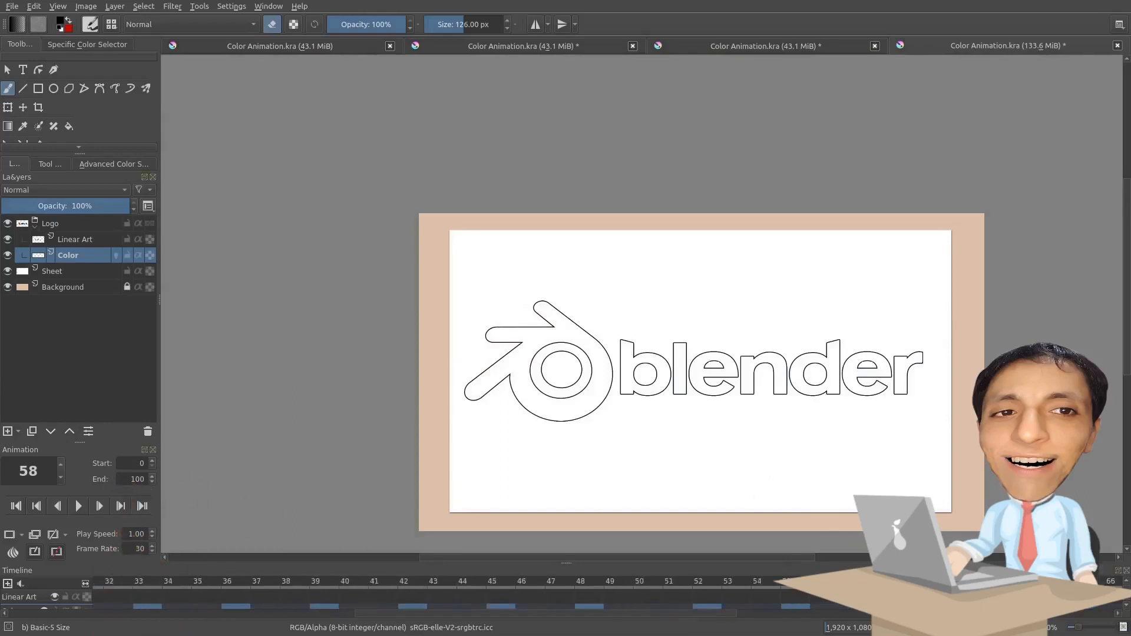
click(136, 481)
key(BackSpace)
key(BackSpace)
key(BackSpace)
text(58)
key(Return)
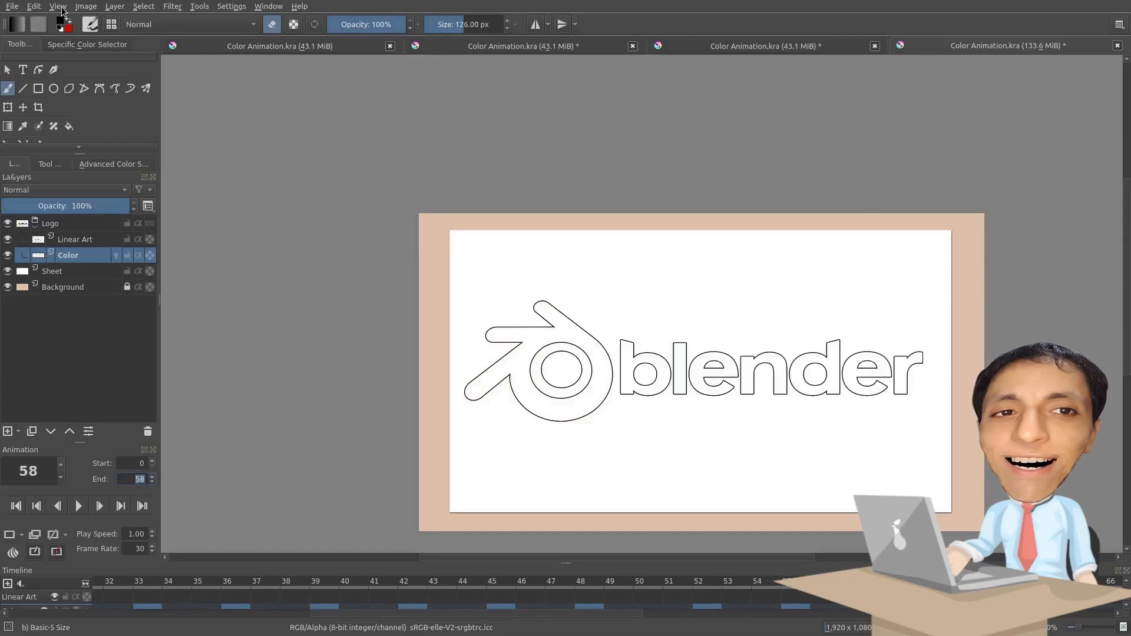
Open the Render Animation settings for the color animation.
click(11, 7)
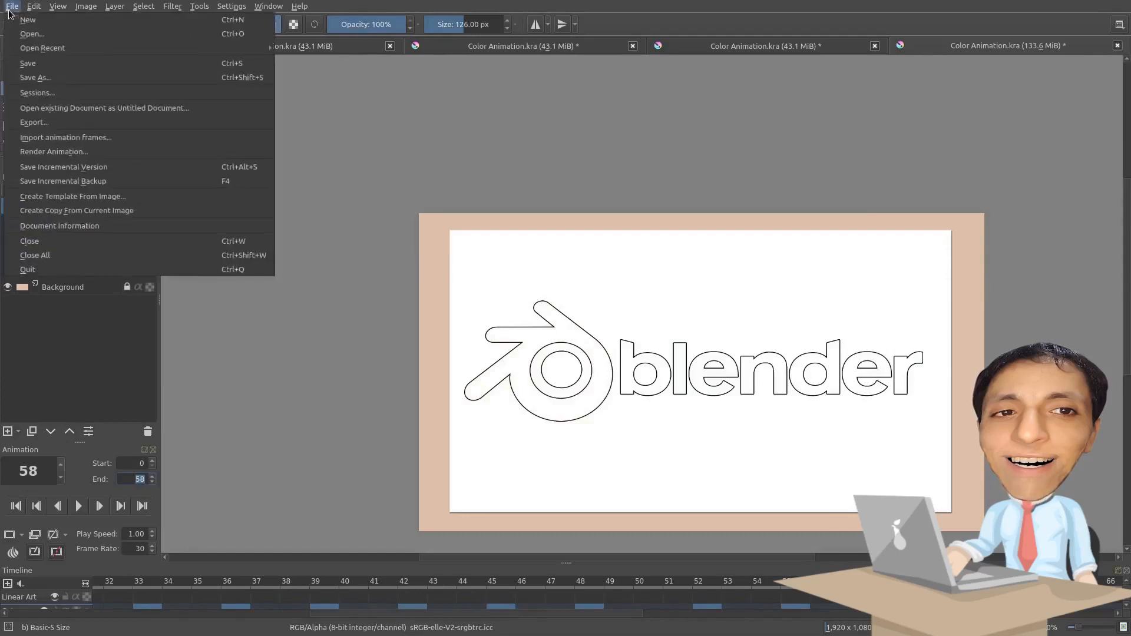
click(75, 155)
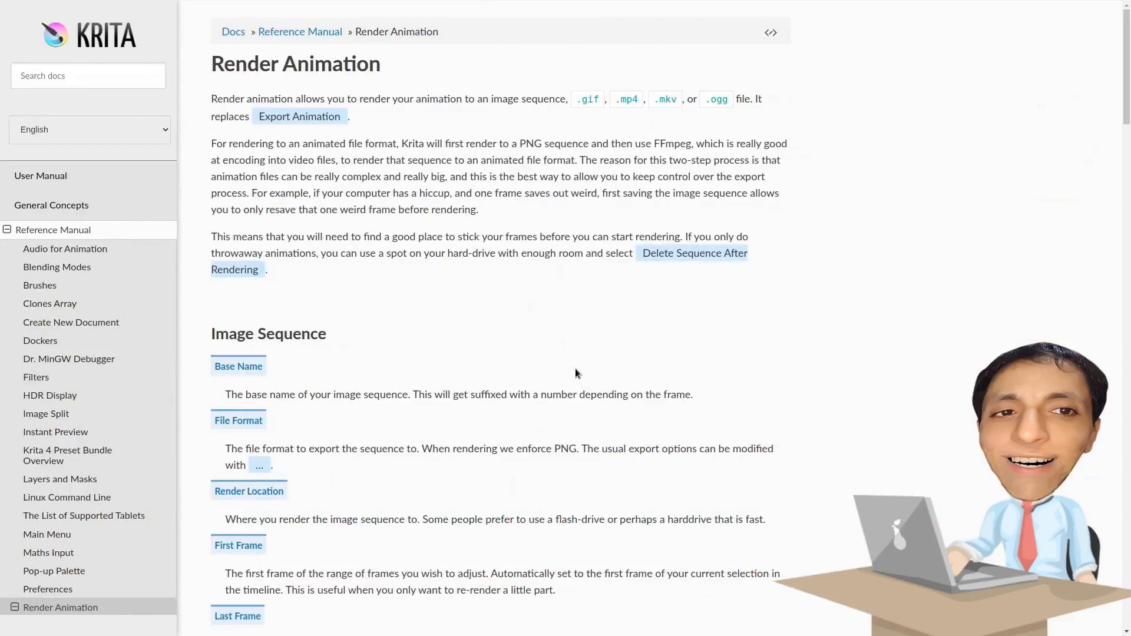
Read the Krita manual's Render Animation page through the image sequence and video options to the FFmpeg setup instructions.
scroll(575, 369, down, 3)
scroll(576, 368, down, 5)
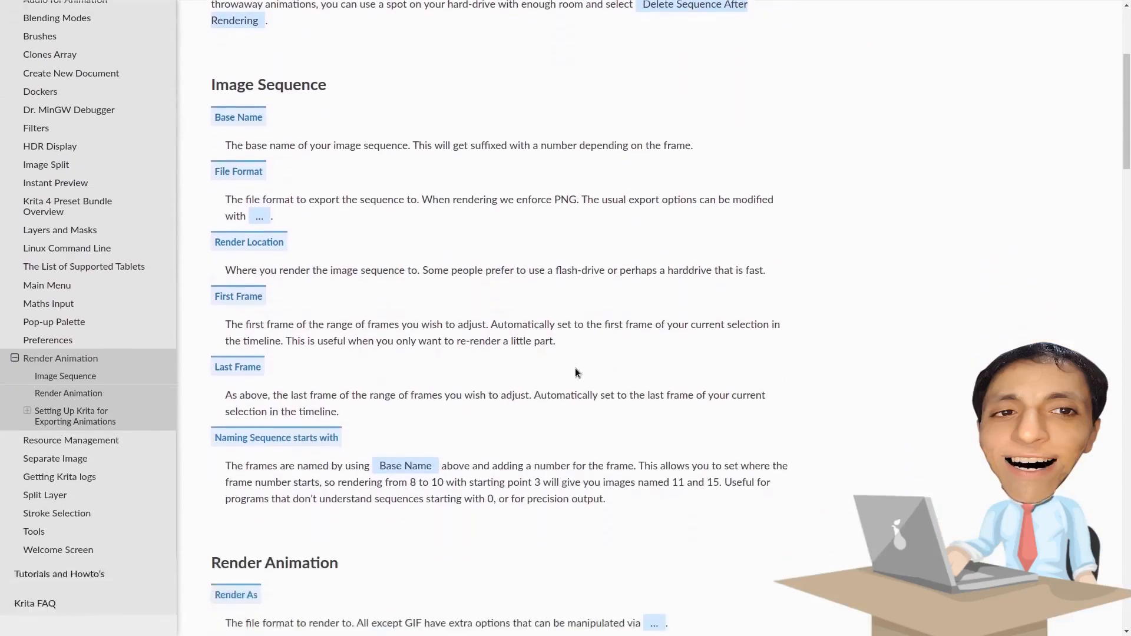
scroll(576, 369, down, 6)
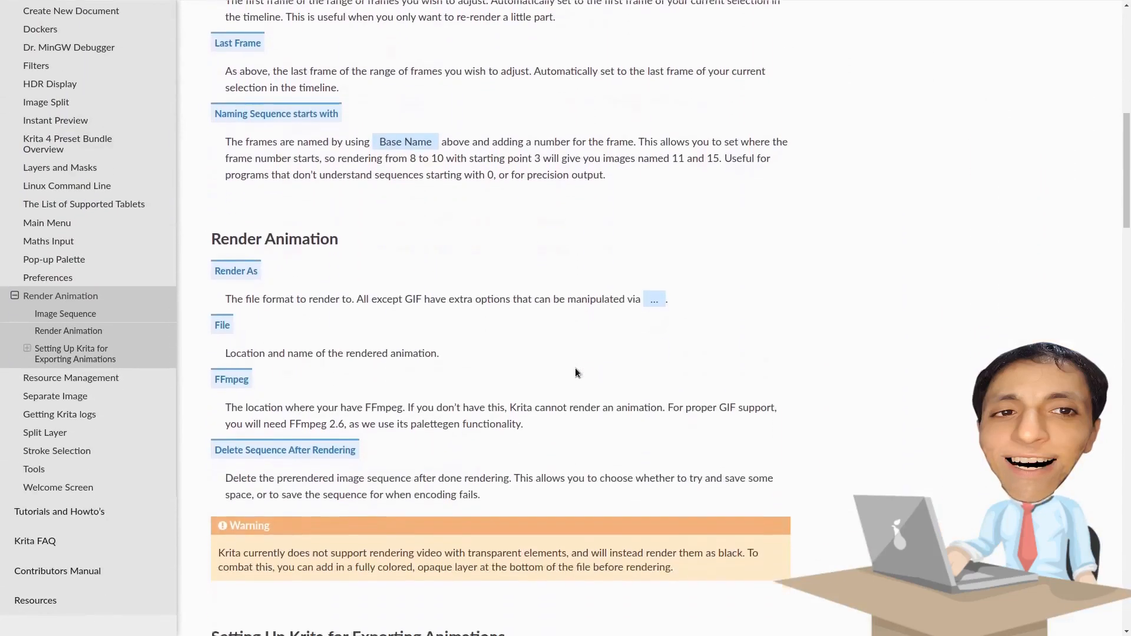
scroll(575, 368, down, 15)
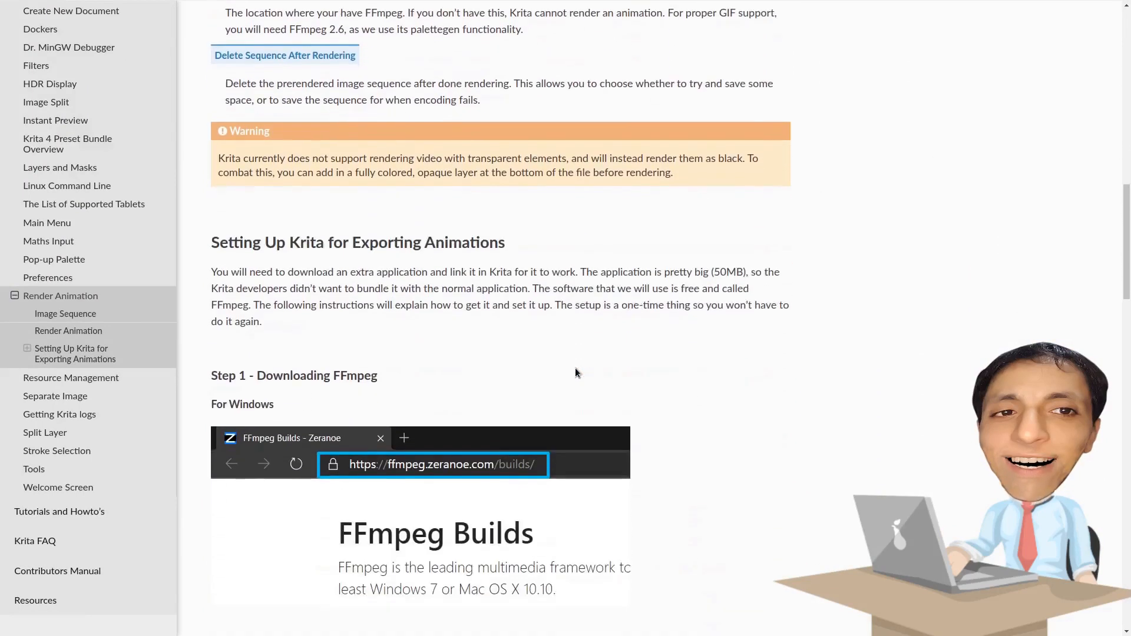
scroll(480, 489, down, 3)
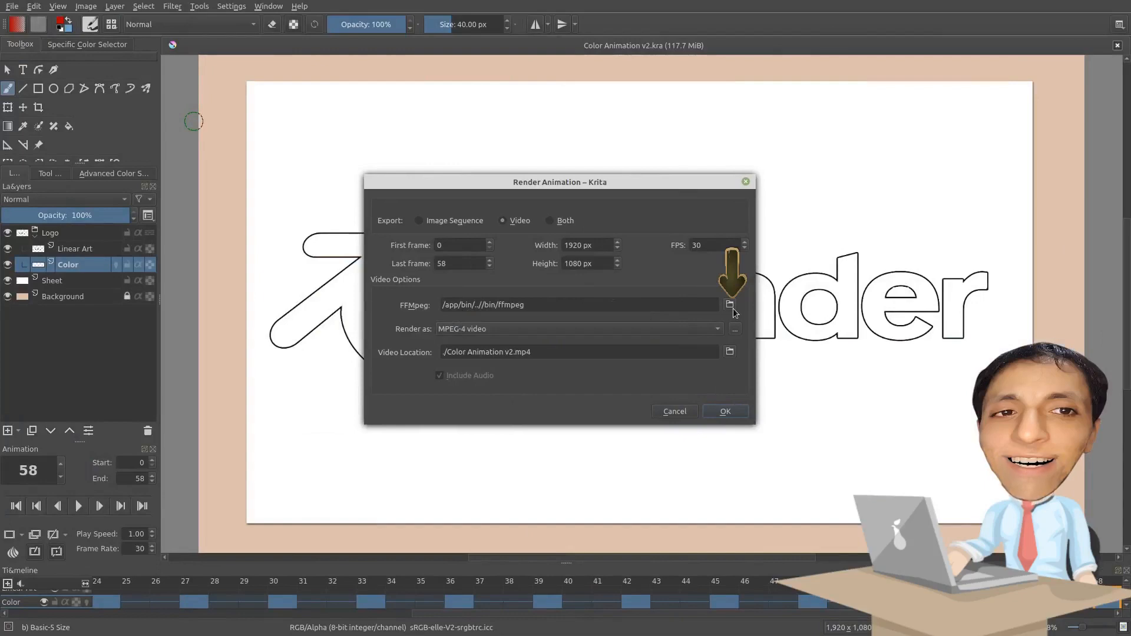
Render the animation as an MPEG-4 video named Color Animation.mp4 in the Happy 2020 YouTube folder.
click(731, 306)
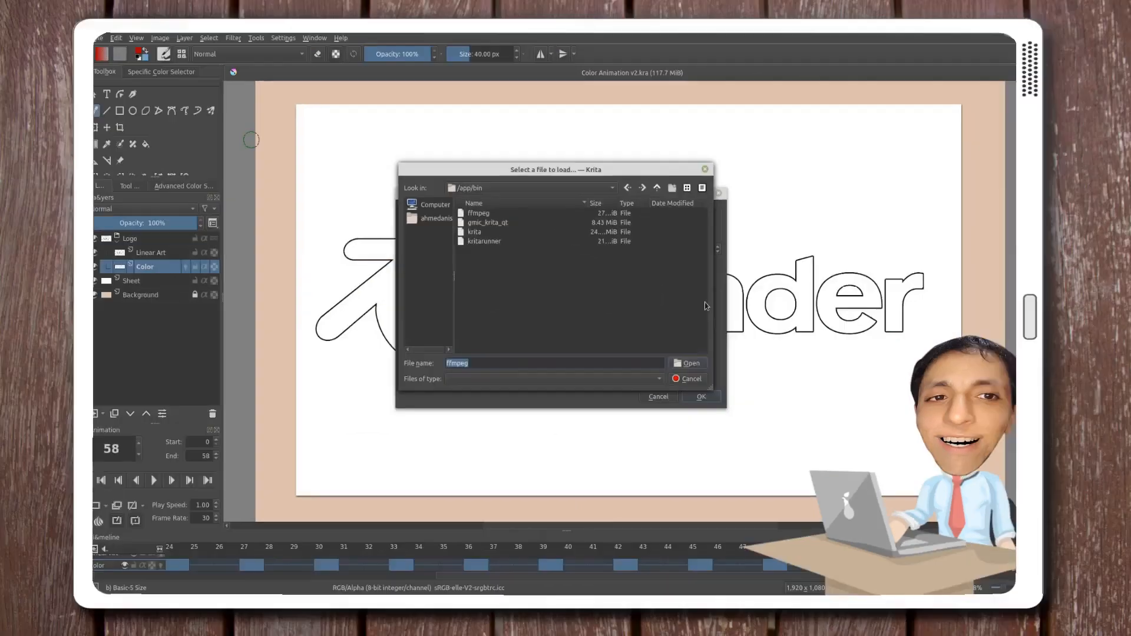
click(685, 381)
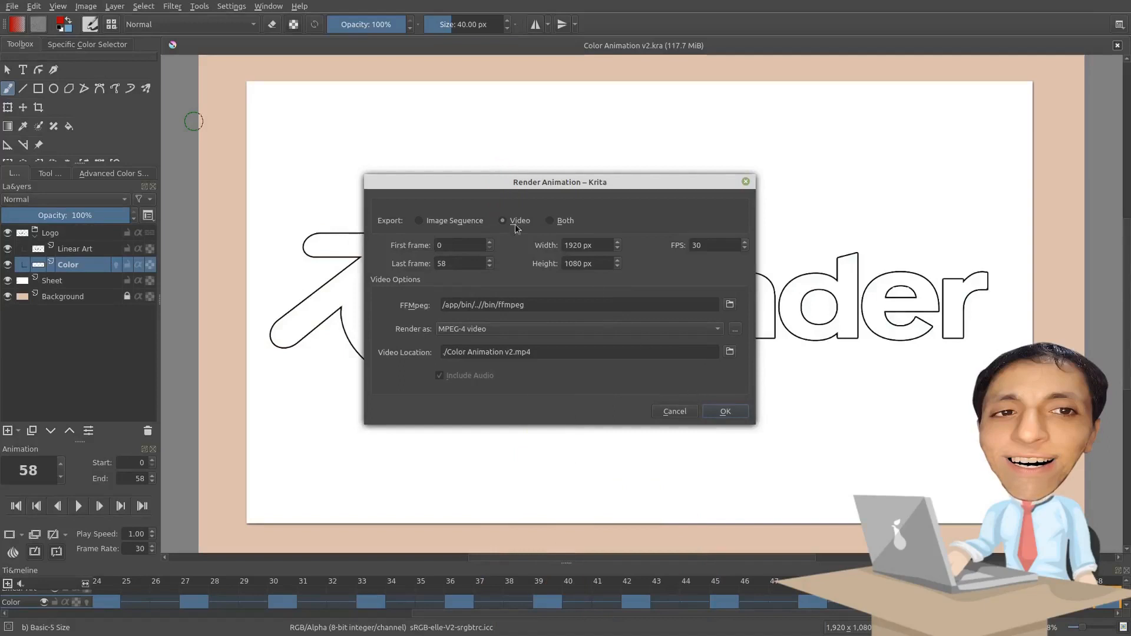
click(730, 351)
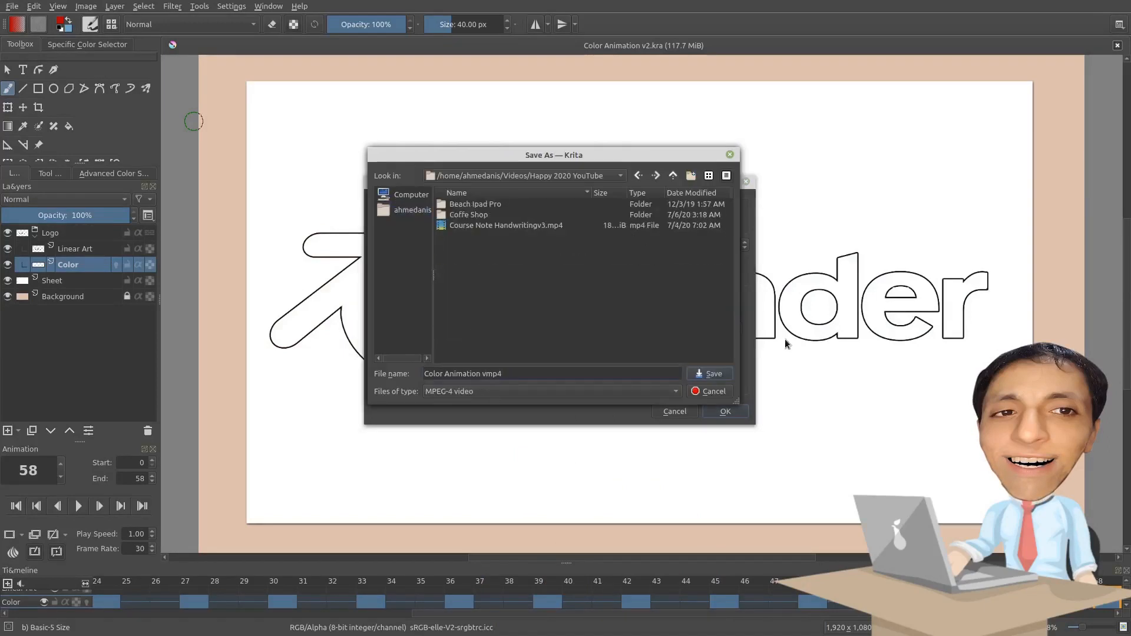
key(BackSpace)
key(BackSpace)
key(BackSpace)
key(BackSpace)
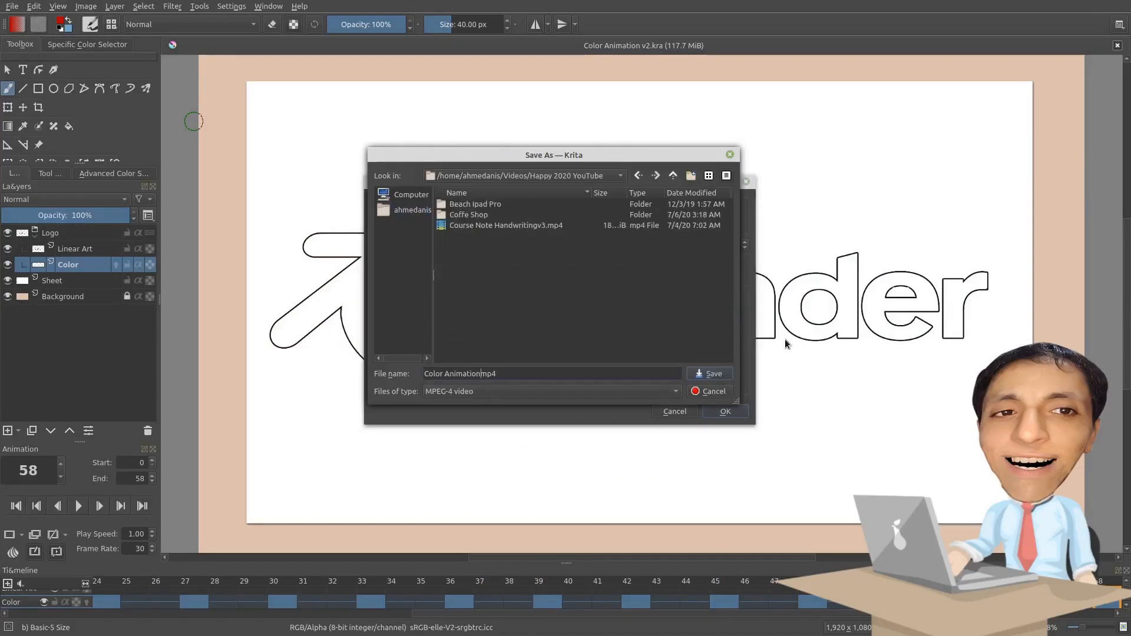
text(.)
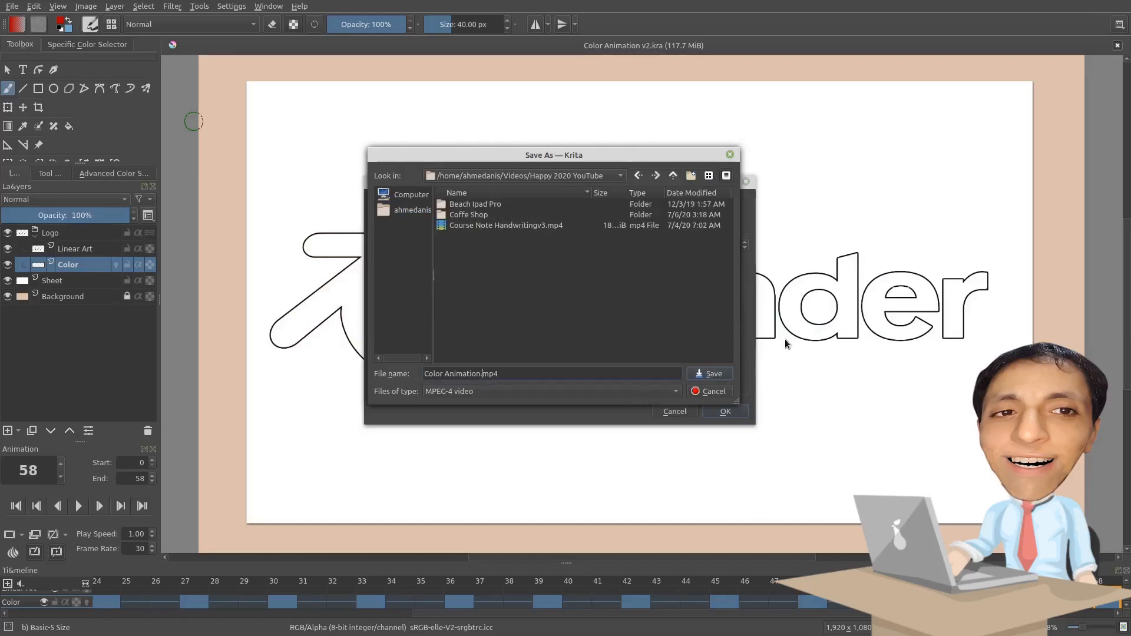
click(707, 374)
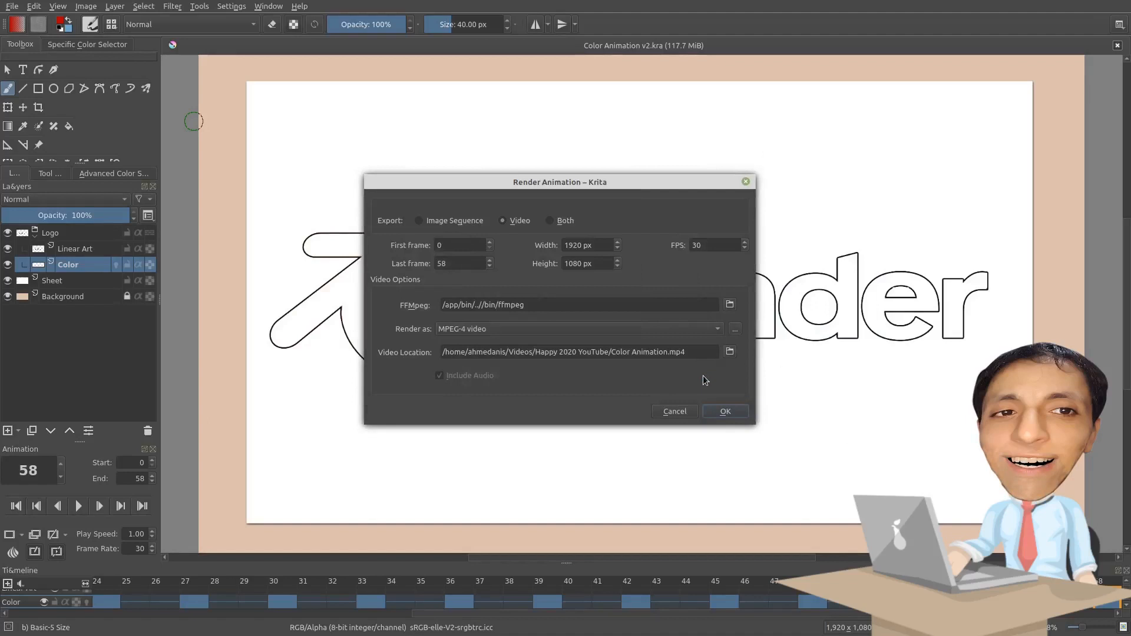
click(716, 411)
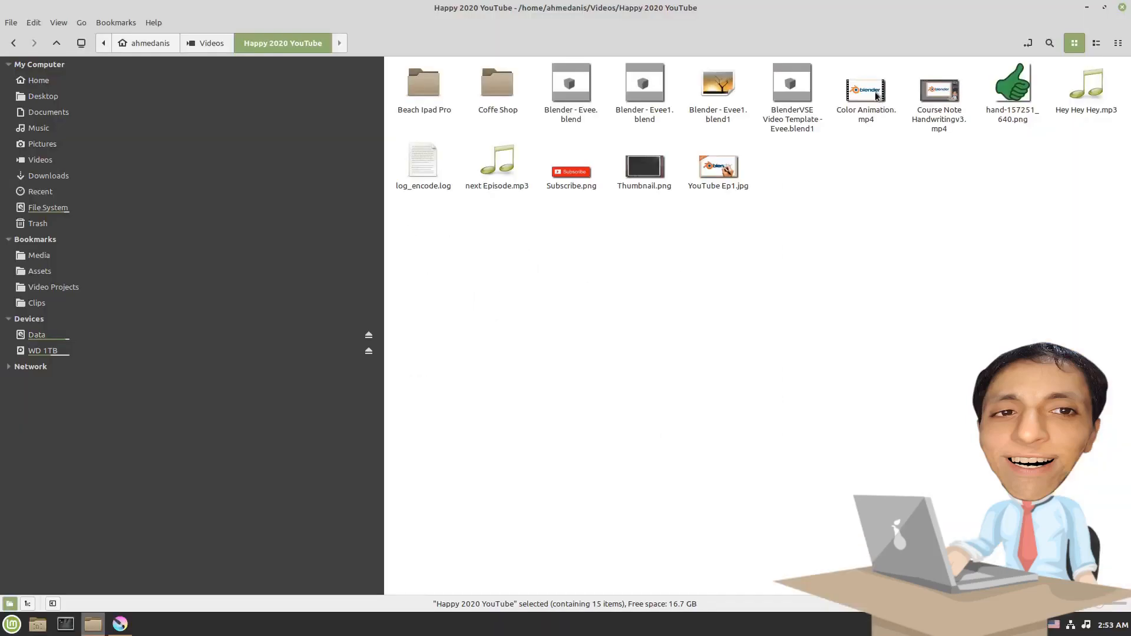
Play the rendered Color Animation.mp4 from the file manager in VLC media player, and leave full screen after reviewing it.
right_click(877, 93)
mouse_move(899, 123)
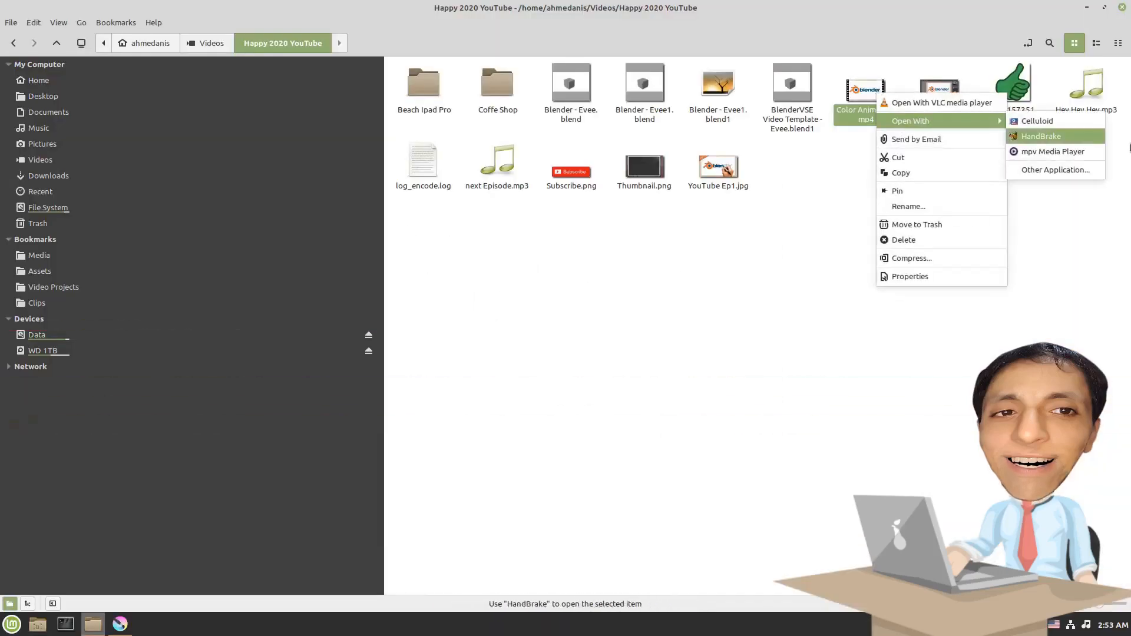
click(1055, 152)
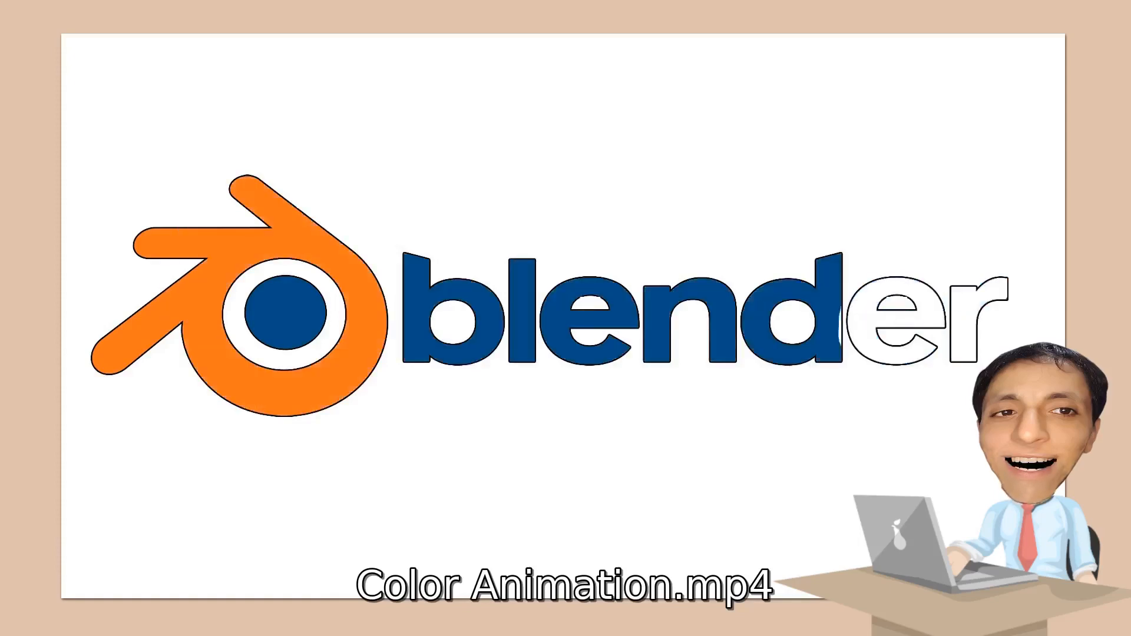
key(Escape)
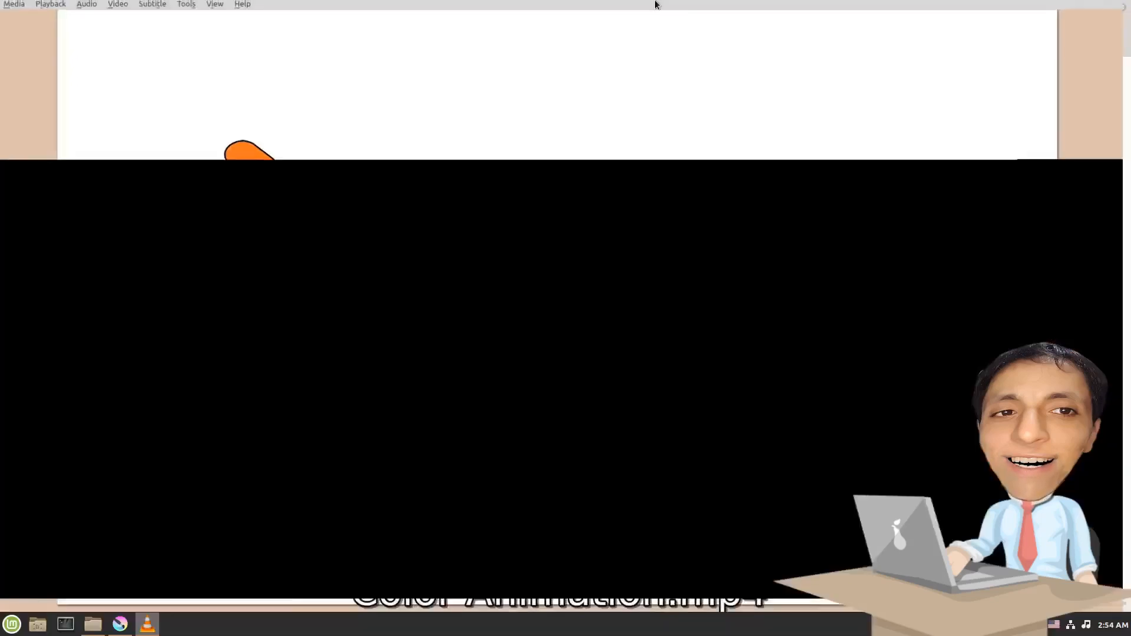